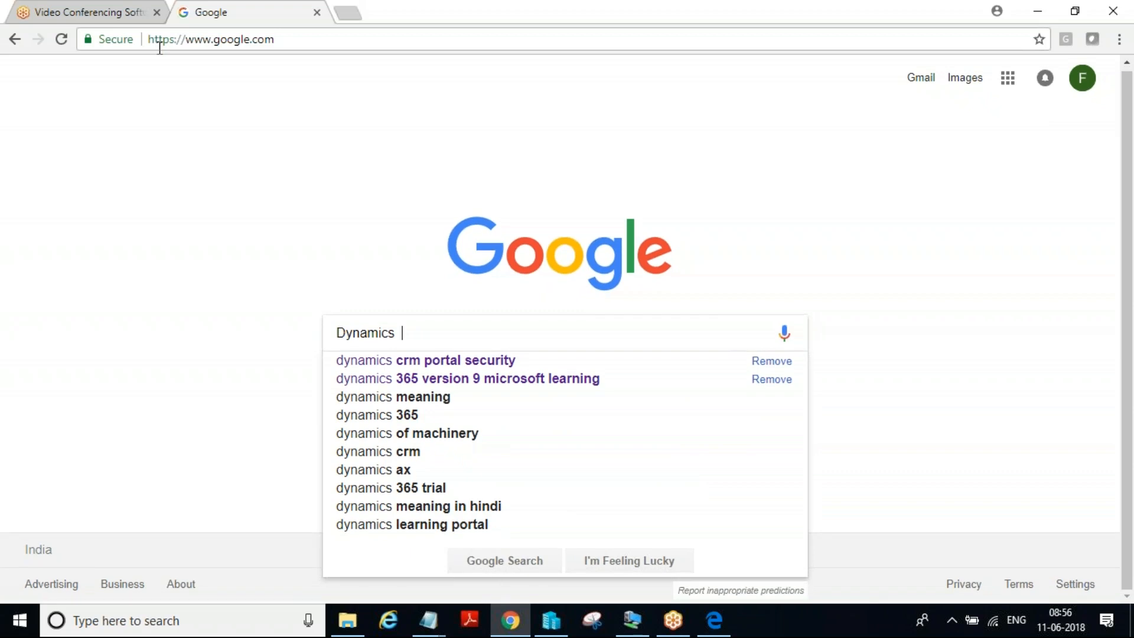
# Search Google for "dynamics 365 trial"
pyautogui.write('365 tri')
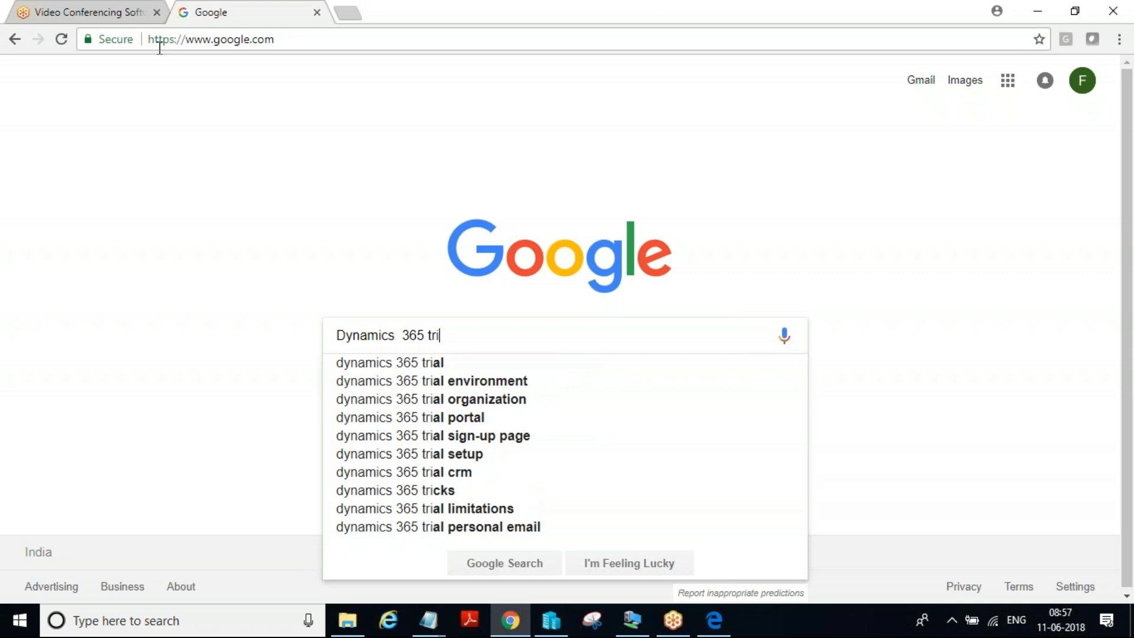
pyautogui.click(447, 366)
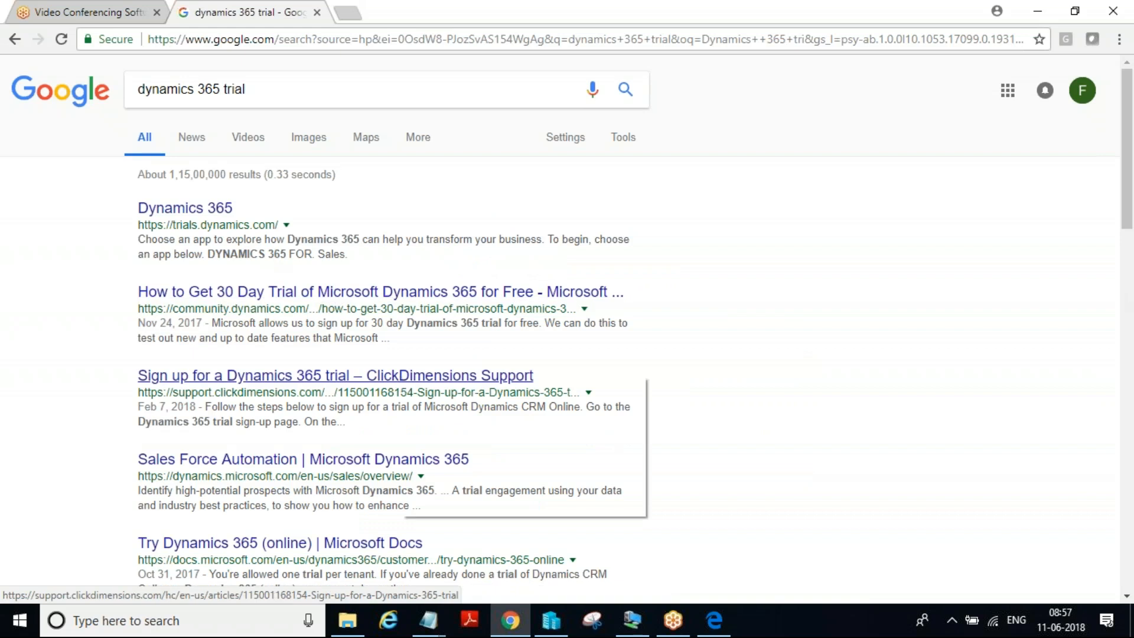
# Open the ClickDimensions trial sign-up article and the 30-day Dynamics 365 trial article from the results in separate new tabs
pyautogui.rightClick(417, 377)
pyautogui.click(448, 387)
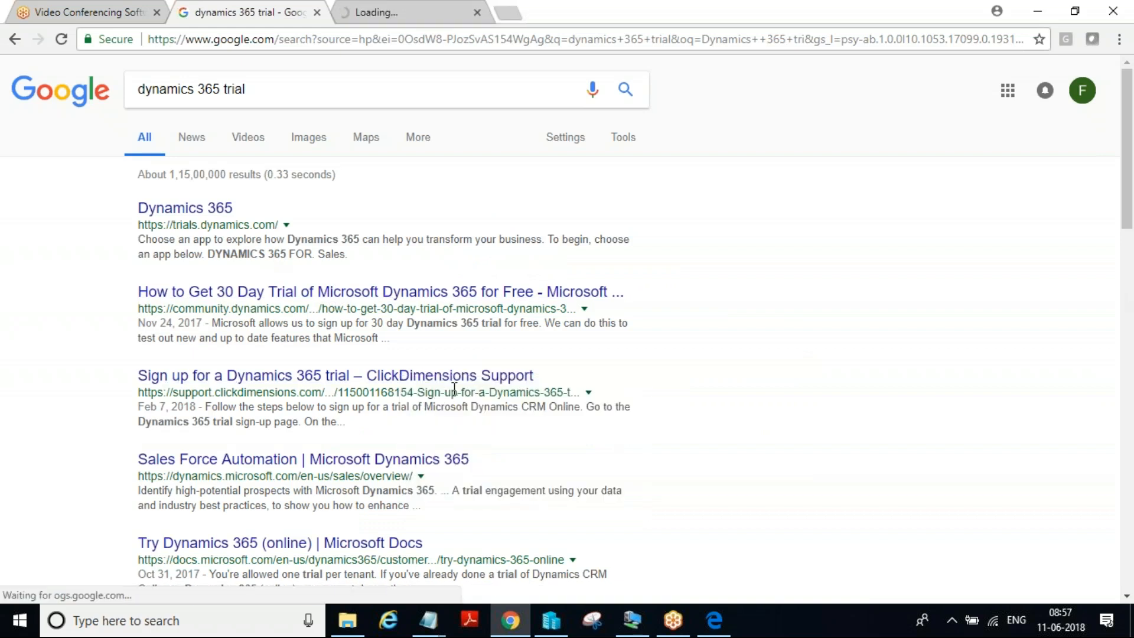
pyautogui.rightClick(362, 292)
pyautogui.click(391, 301)
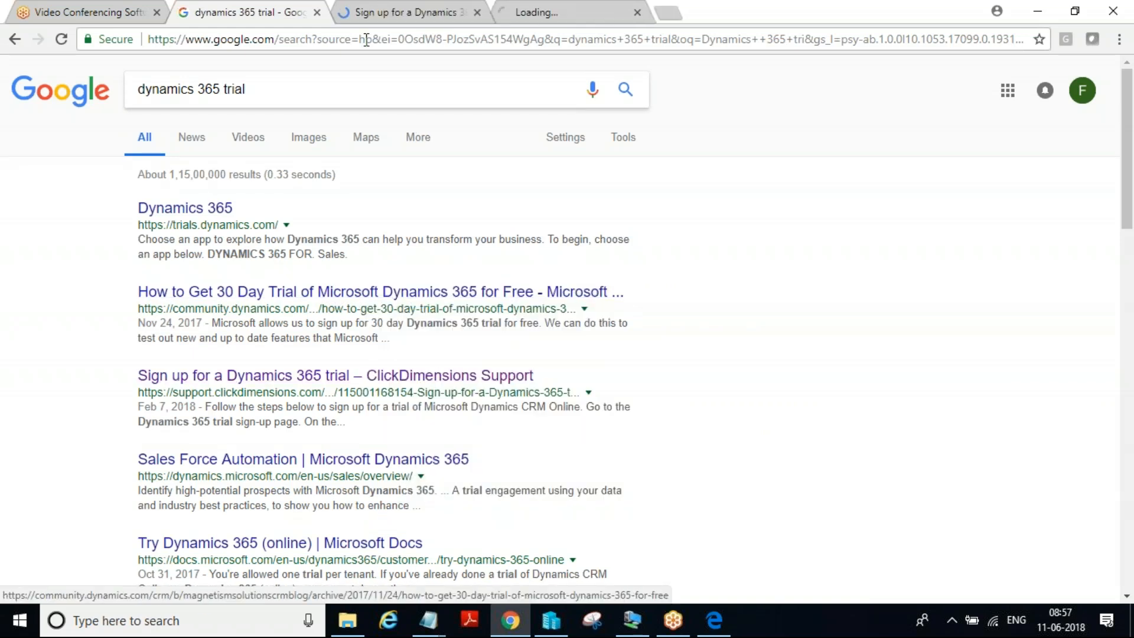
# Review the ClickDimensions article's trial sign-up instructions, from the registration form through the scenario selection and the new CRM trial's navigation
pyautogui.click(402, 12)
pyautogui.scroll(-5, 610, 317)
pyautogui.scroll(1, 479, 251)
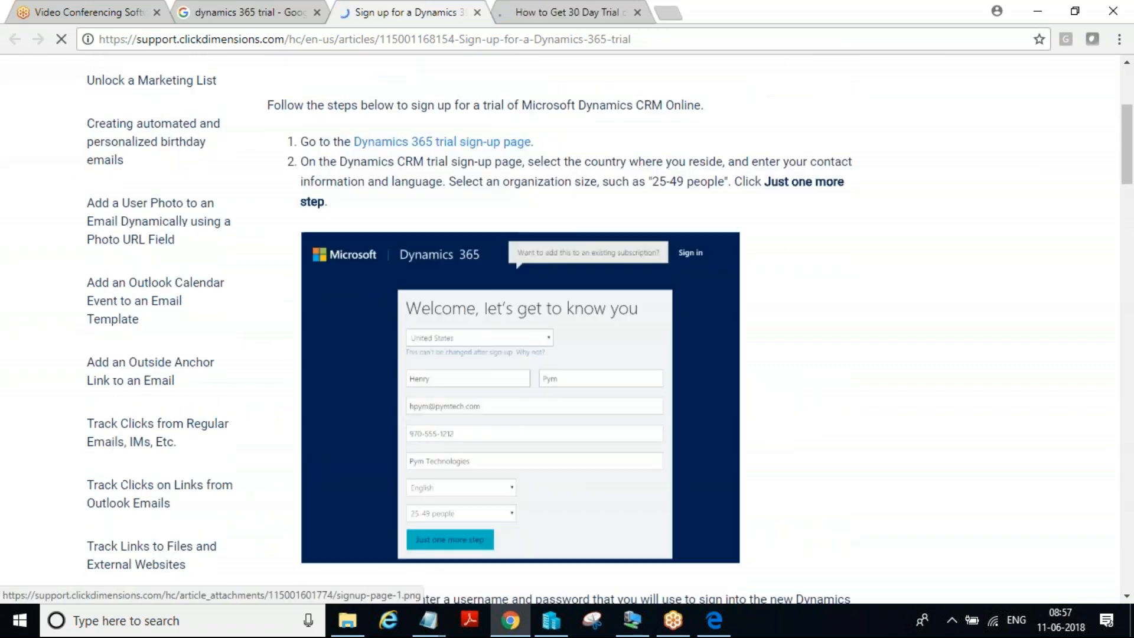
pyautogui.scroll(-1, 502, 324)
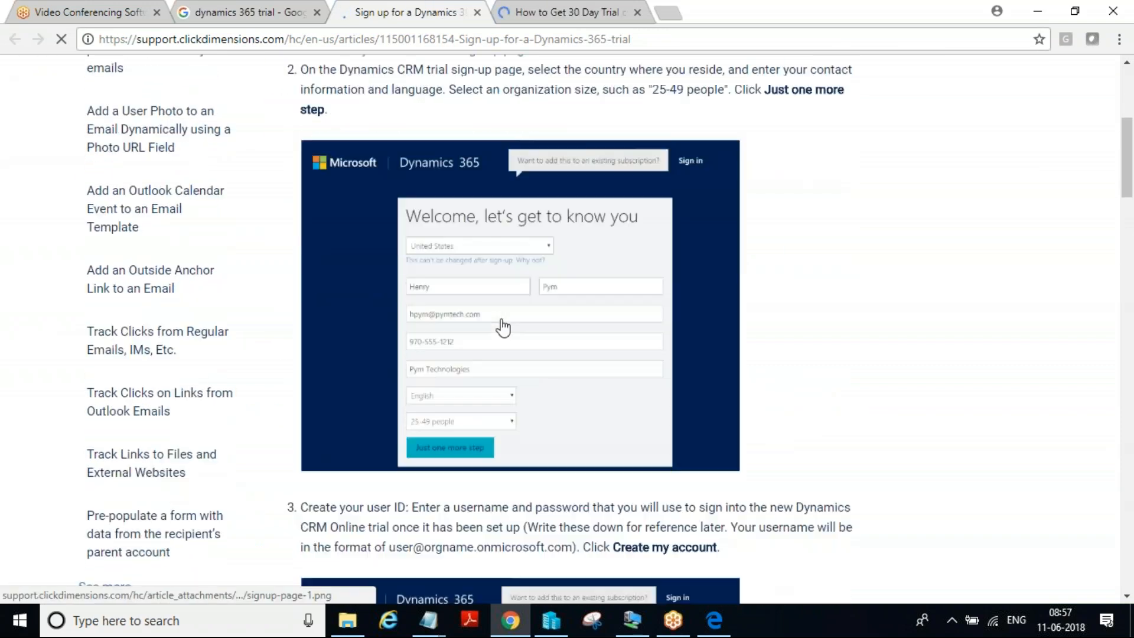
pyautogui.scroll(-12, 503, 327)
pyautogui.scroll(-13, 502, 327)
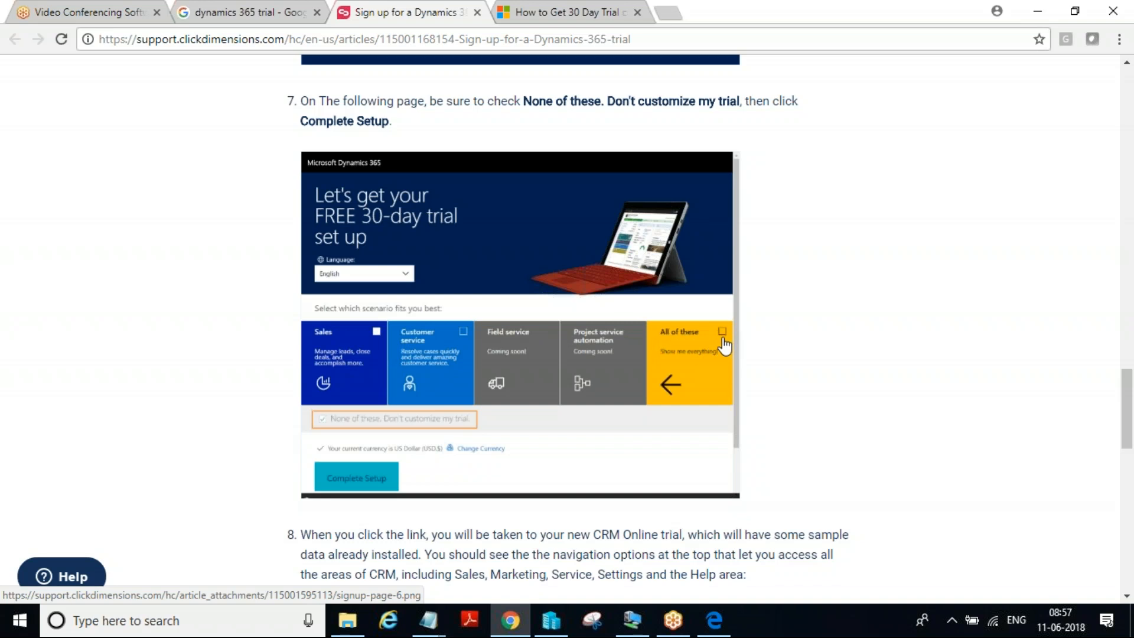
pyautogui.scroll(-10, 724, 346)
pyautogui.scroll(11, 588, 253)
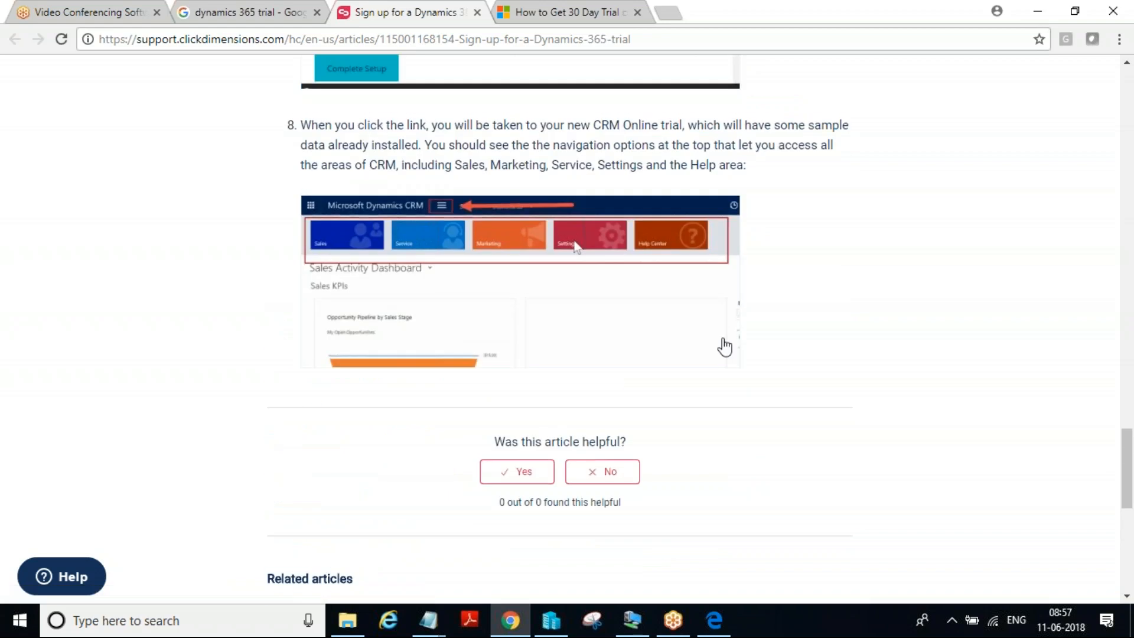
pyautogui.scroll(1, 588, 253)
# Copy the web address of the ClickDimensions trial sign-up article
pyautogui.click(342, 39)
pyautogui.rightClick(342, 39)
pyautogui.click(378, 106)
pyautogui.click(975, 142)
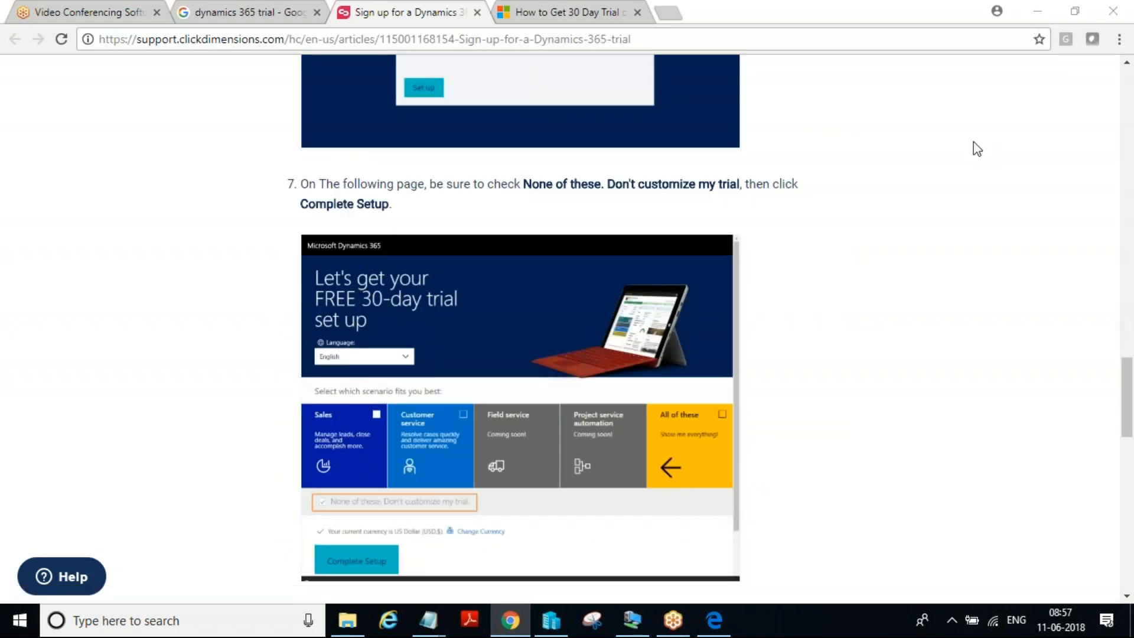
pyautogui.click(719, 472)
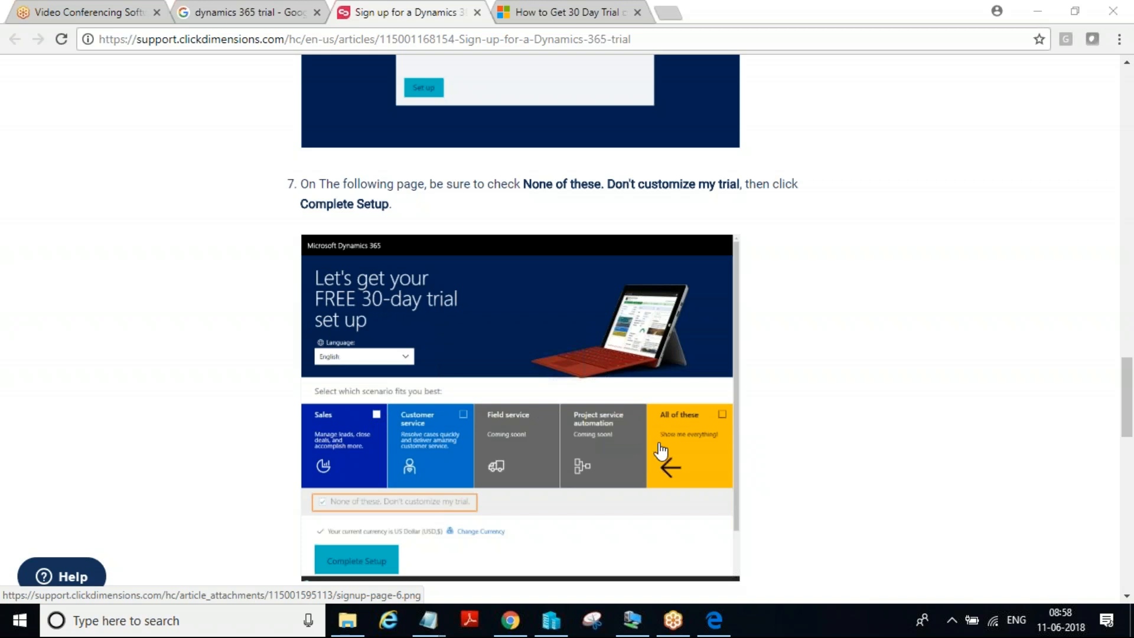
# Launch a new blank Notepad document and maximize its window
pyautogui.scroll(20, 660, 452)
pyautogui.scroll(-1, 660, 452)
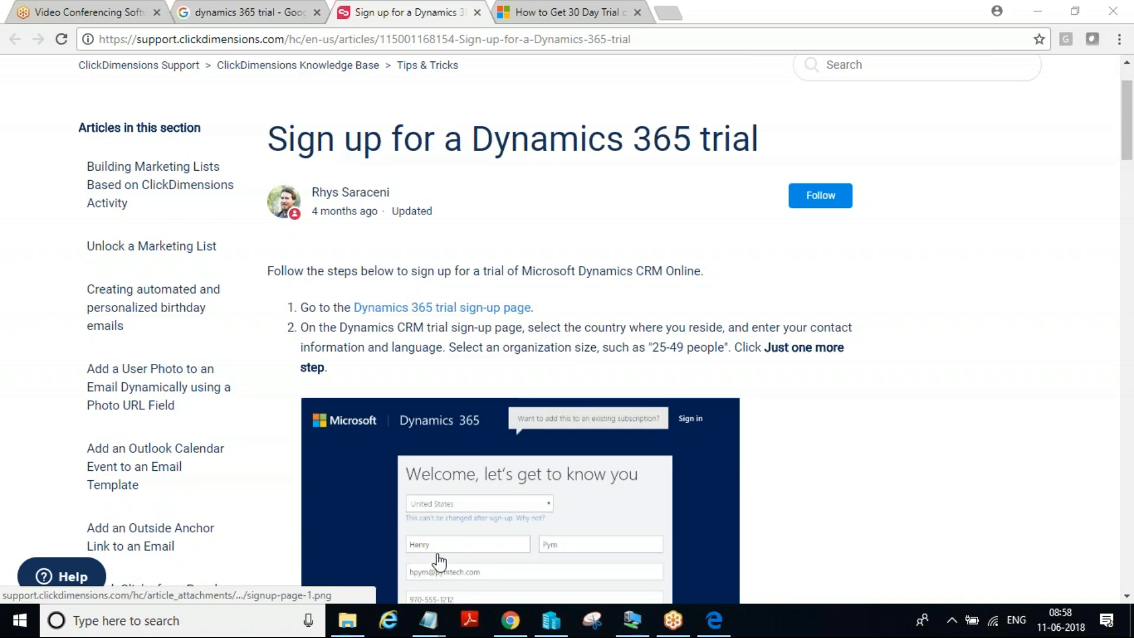
pyautogui.moveTo(433, 620)
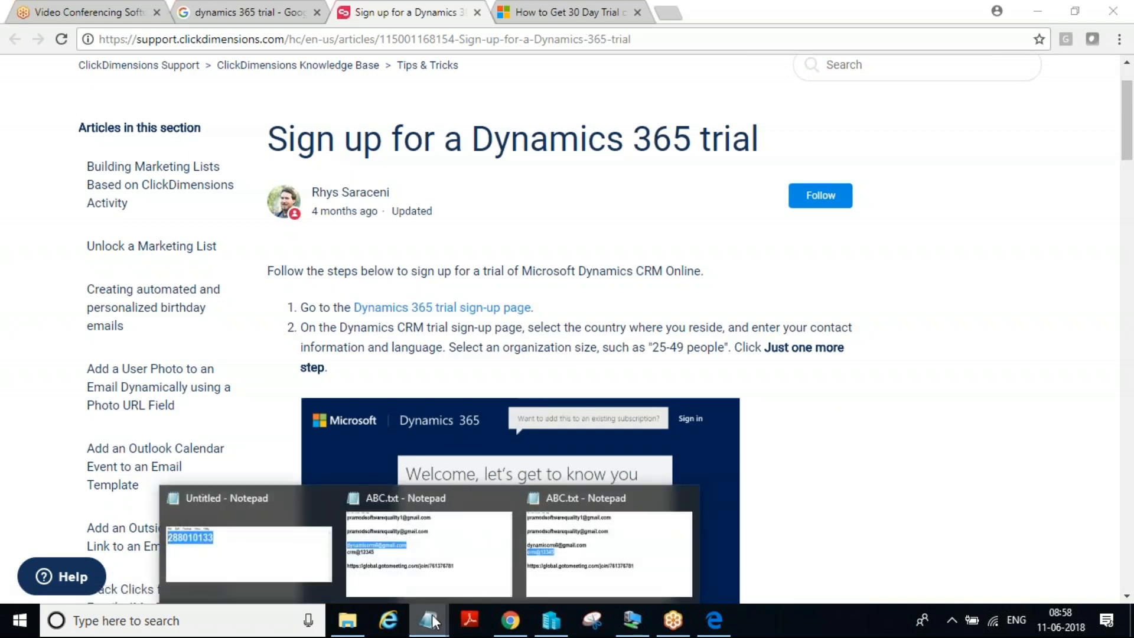
pyautogui.click(347, 620)
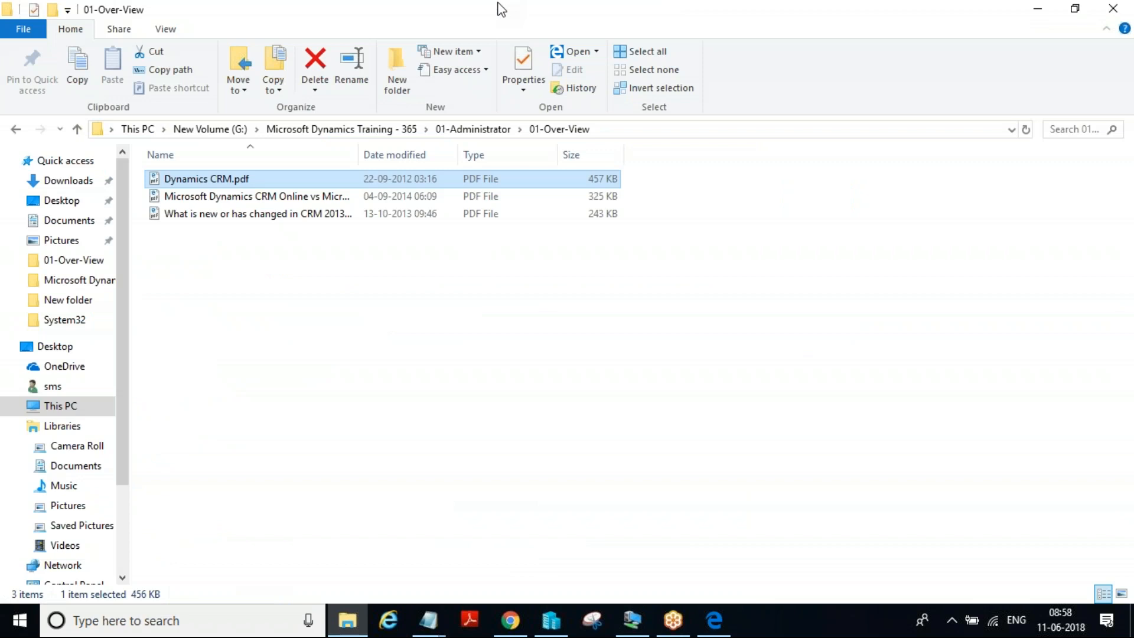
pyautogui.press('super+r')
pyautogui.click(146, 568)
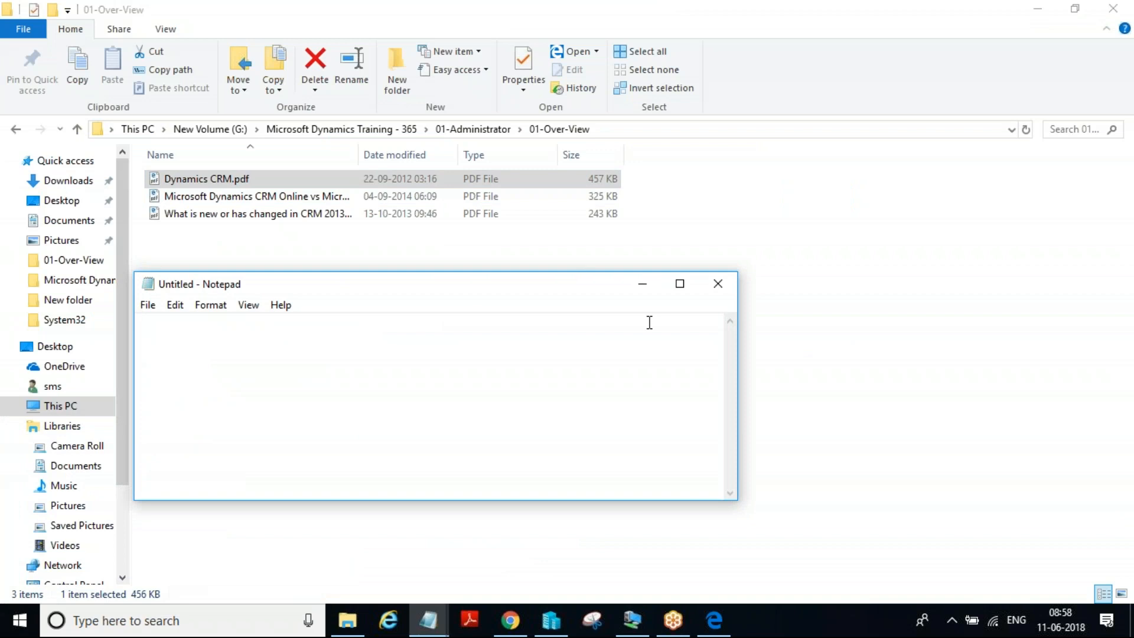
pyautogui.click(680, 284)
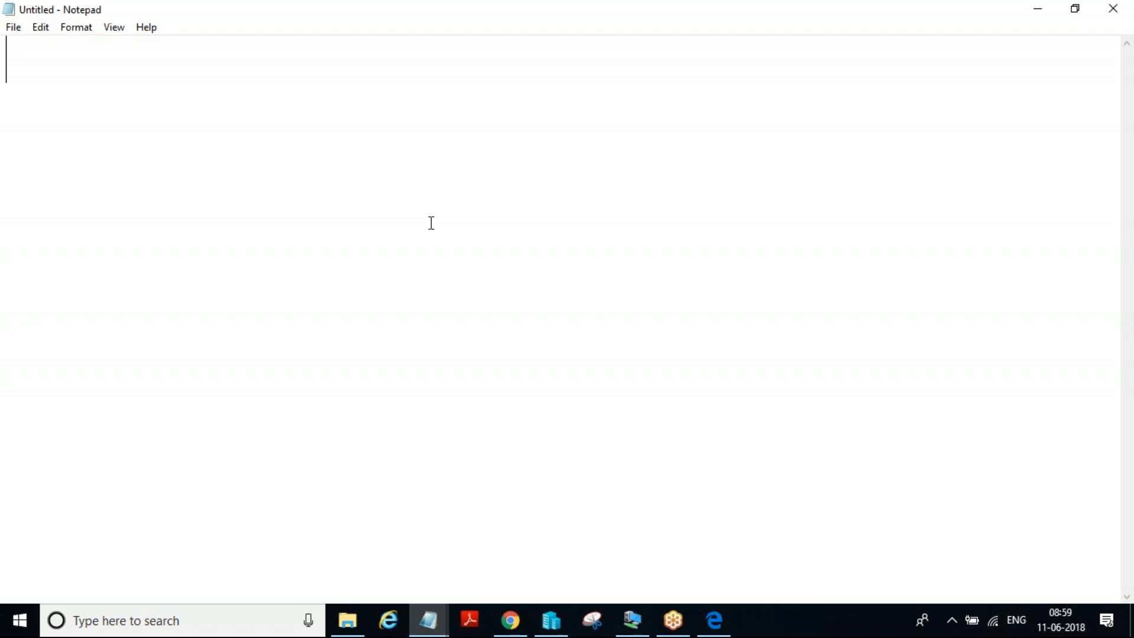
# Write "4 GB Ram" as the first line of the requirements note
pyautogui.write('4 B')
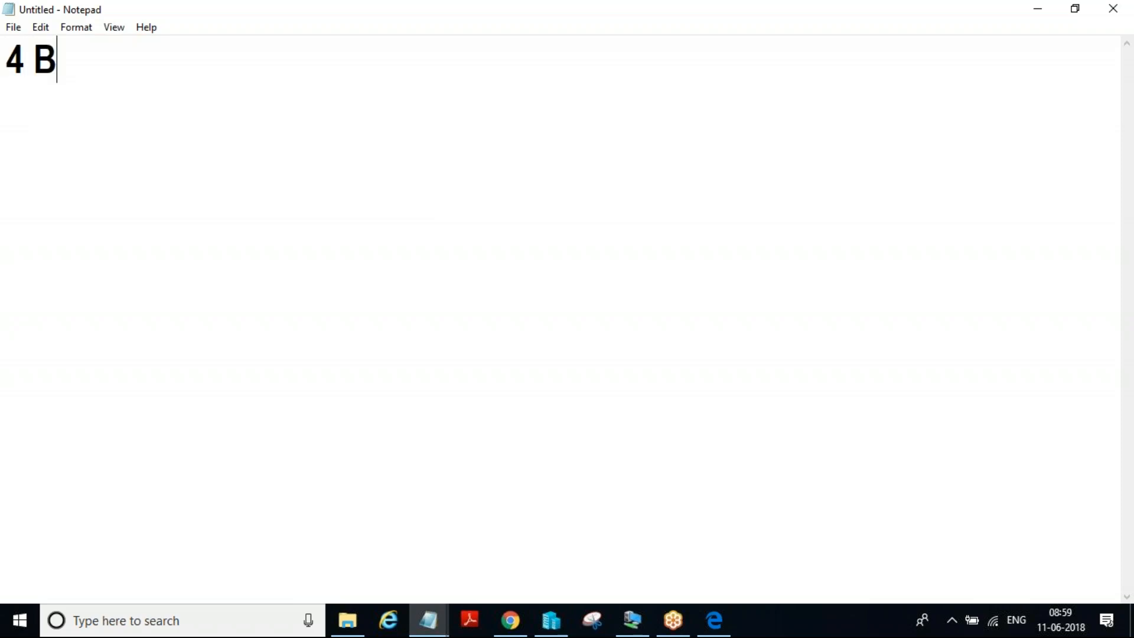
pyautogui.press('BackSpace')
pyautogui.press('BackSpace')
pyautogui.write('g')
pyautogui.press('BackSpace')
pyautogui.write('GB Ram')
# Add "Windows Server 2012 R2" as the second line of the note
pyautogui.press('Return')
pyautogui.write('Wind')
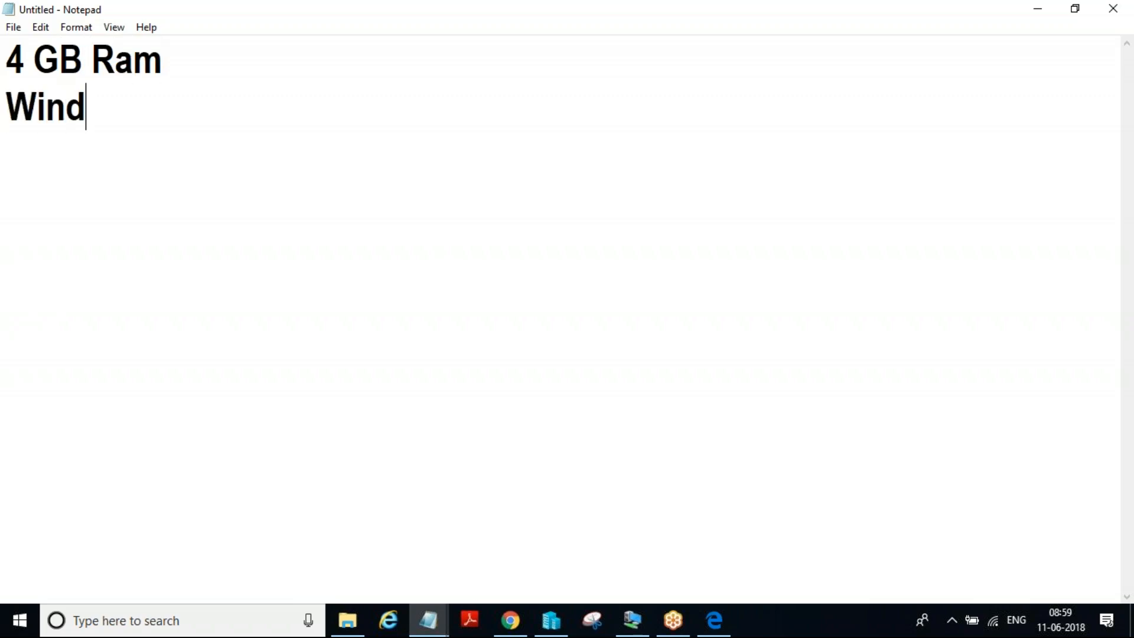
pyautogui.write('ows ')
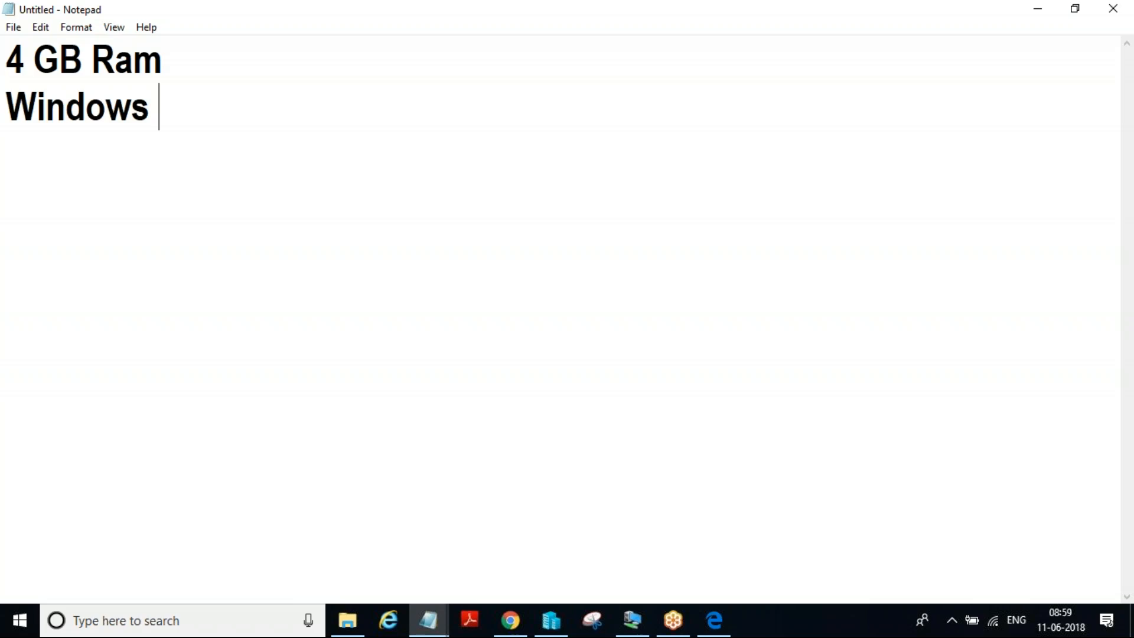
pyautogui.write('Server 2012 R')
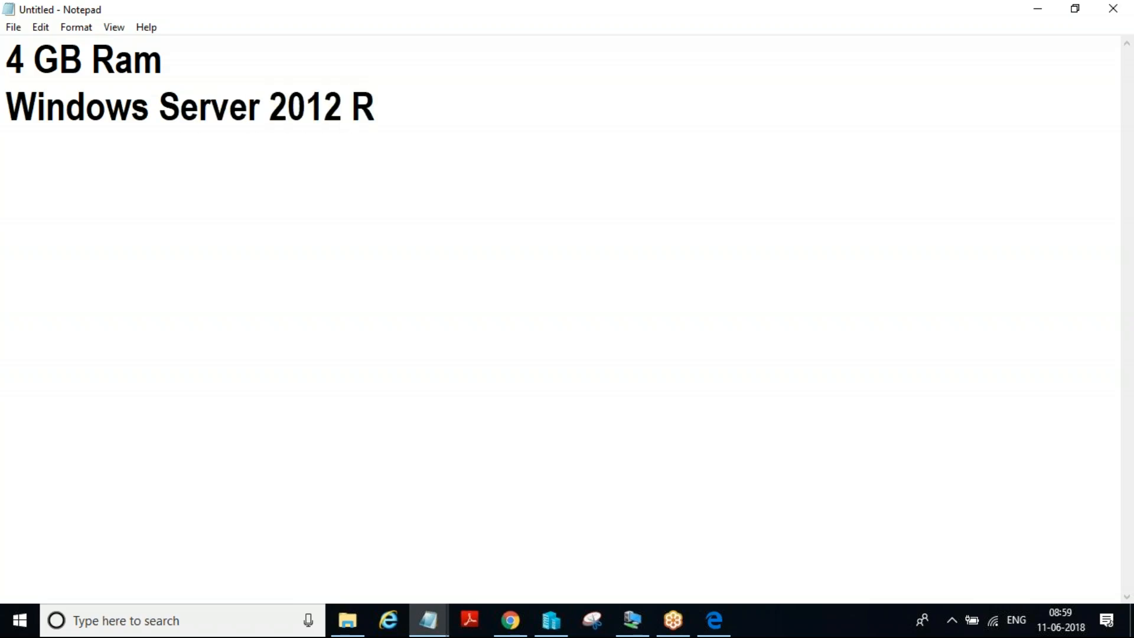
pyautogui.write('1')
pyautogui.press('BackSpace')
pyautogui.write('@')
pyautogui.press('BackSpace')
pyautogui.write('2')
# Add "SQl Server 2012 and above" as the third line of the note
pyautogui.press('Return')
pyautogui.write('SQl Serv')
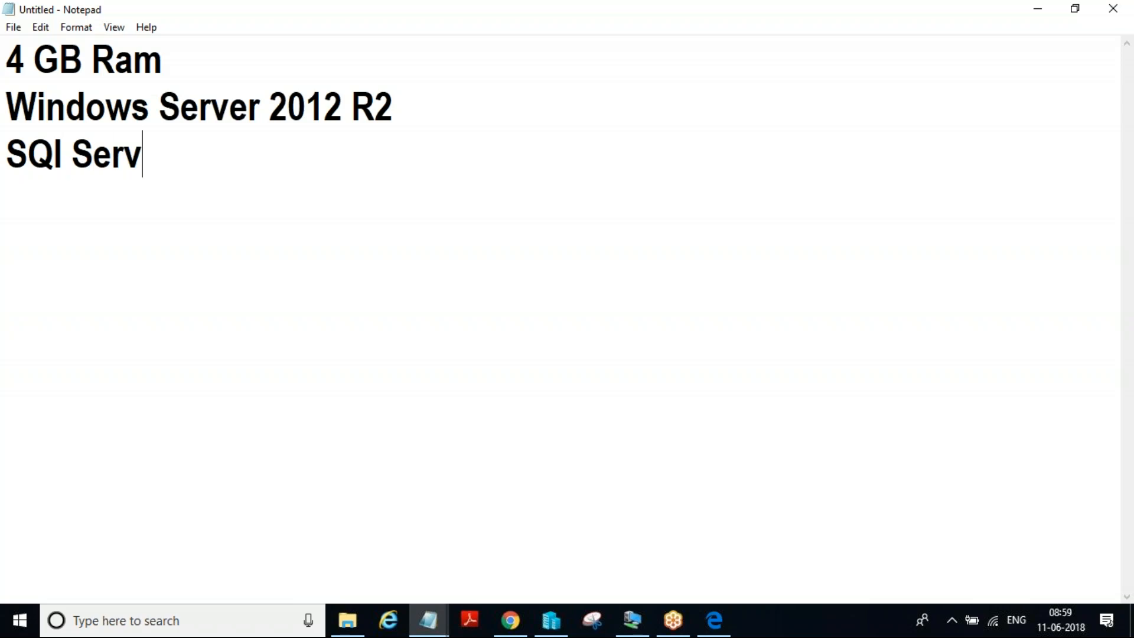
pyautogui.write('er 2012')
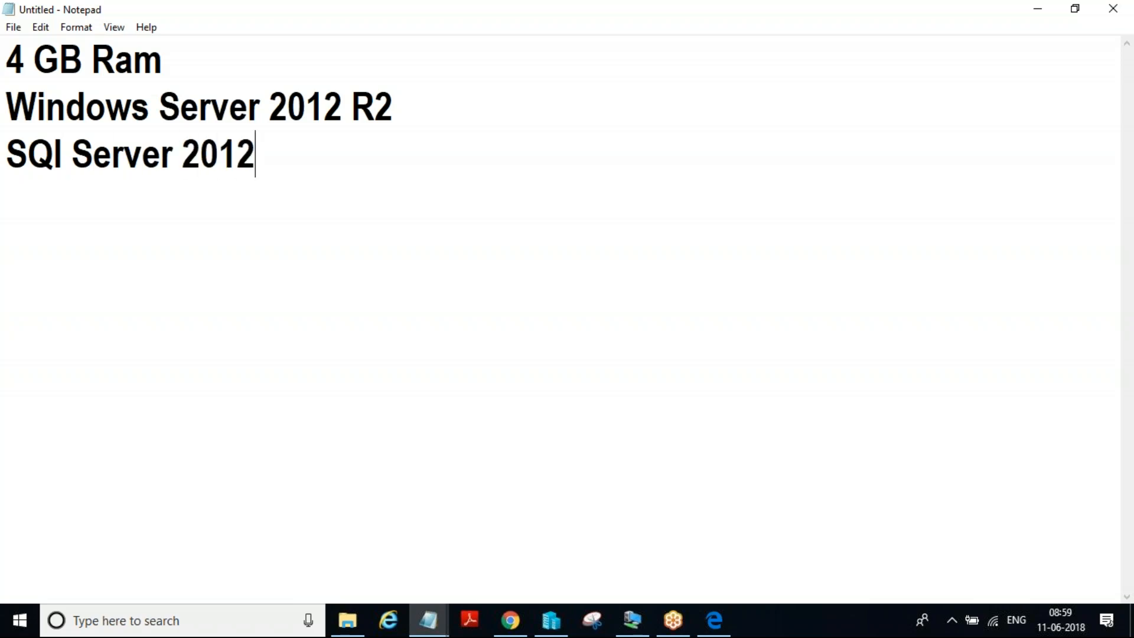
pyautogui.write(' and above')
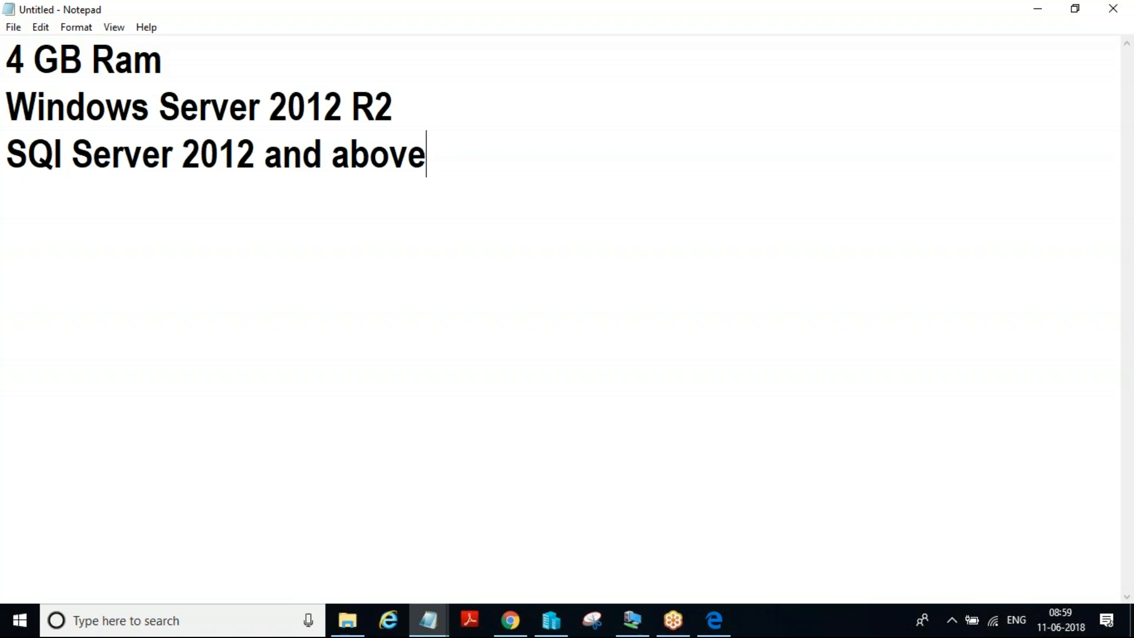
# Add "Visual Studio 2010 and above" as the fourth line of the note
pyautogui.press('Return')
pyautogui.write('Vis')
pyautogui.write('ual ')
pyautogui.write('dE')
pyautogui.press('BackSpace')
pyautogui.press('BackSpace')
pyautogui.write('St')
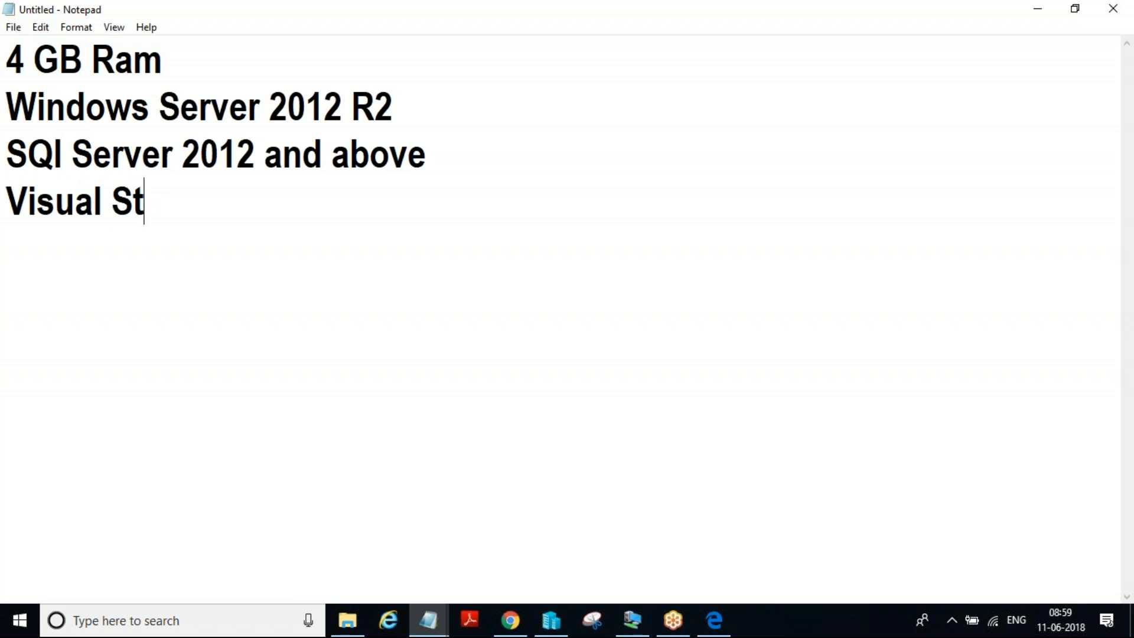
pyautogui.write('udio')
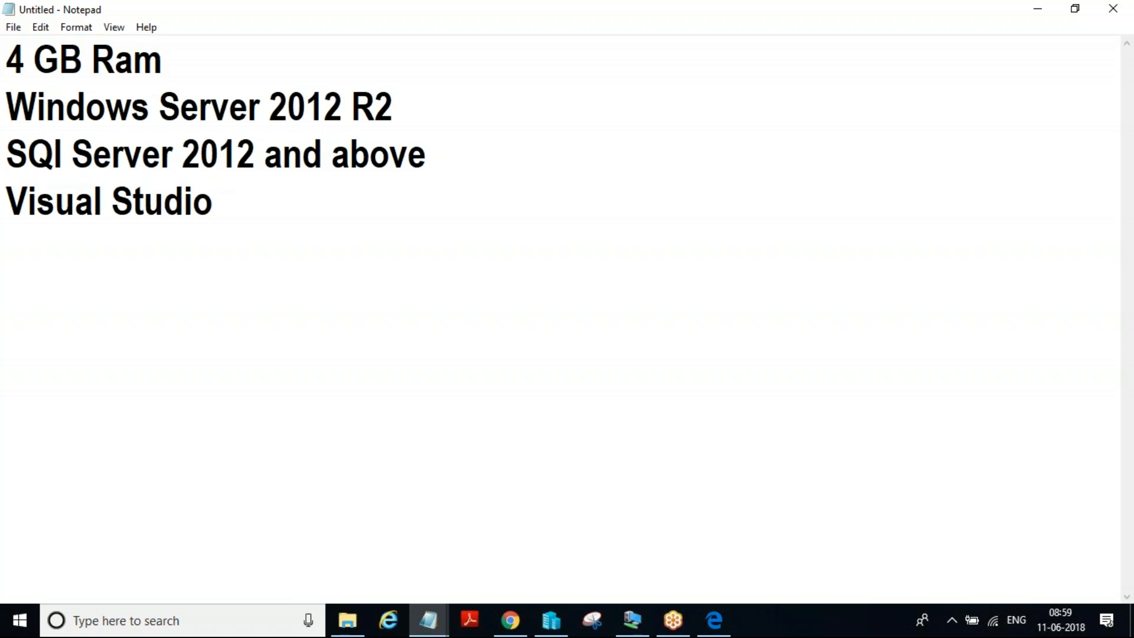
pyautogui.write(' 2010')
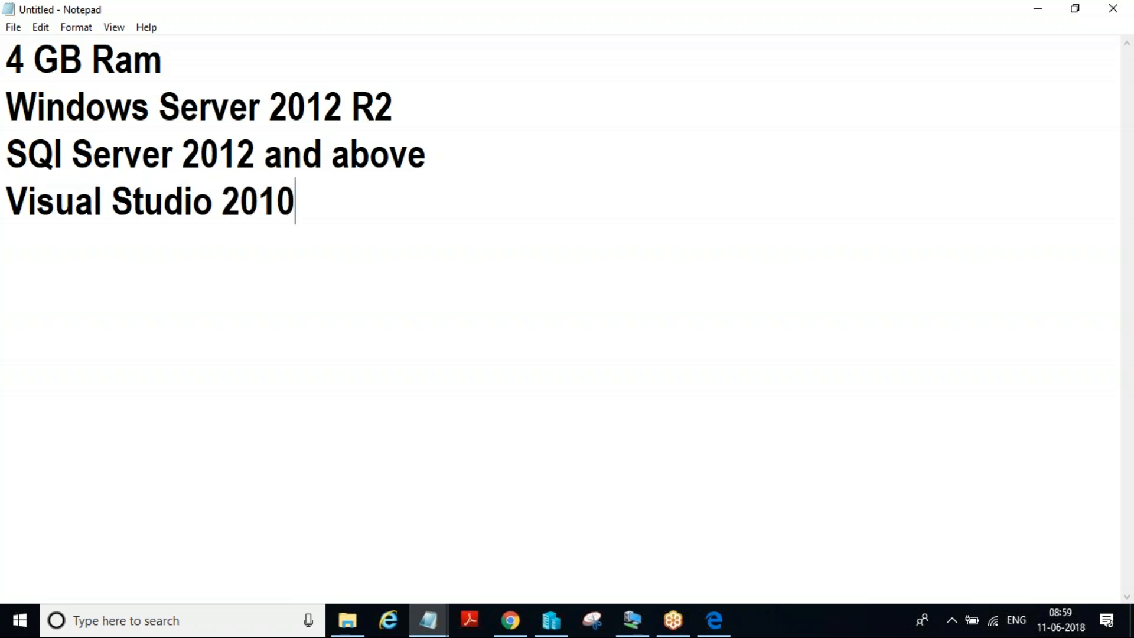
pyautogui.write(' and above')
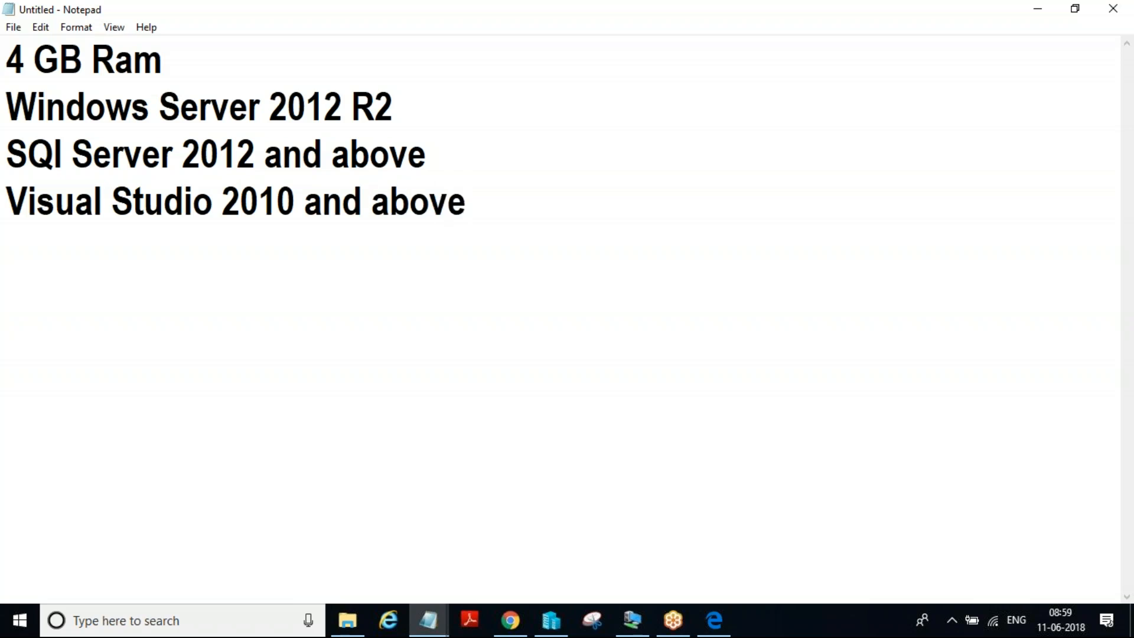
# Start a second list after a blank line with the entry "Windows server 2012 R2"
pyautogui.press('Return')
pyautogui.press('Return')
pyautogui.write('Win')
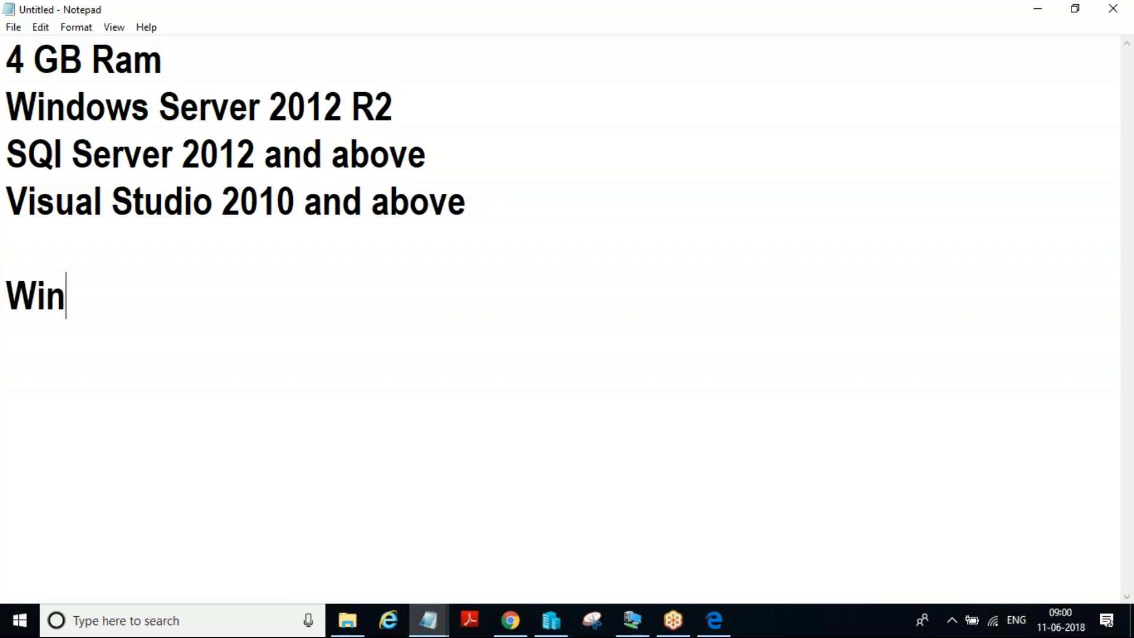
pyautogui.write('dows ser')
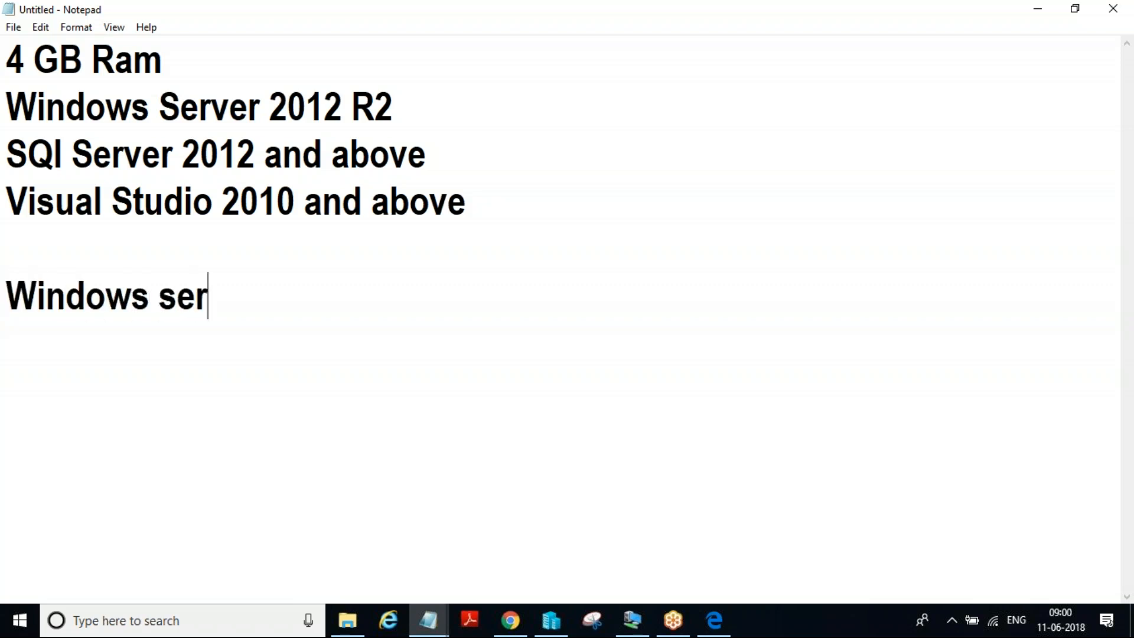
pyautogui.write('ver 2012')
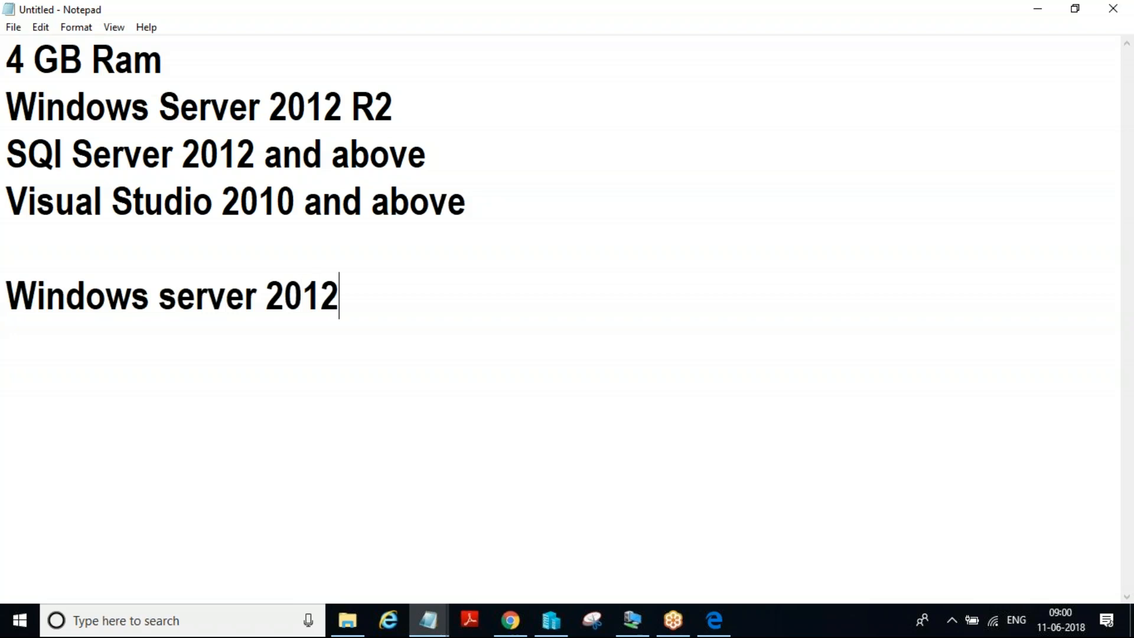
pyautogui.write(' R2')
# Add "Sql Sever 2012 and above" as the next line of the second list
pyautogui.press('Return')
pyautogui.write('qlk')
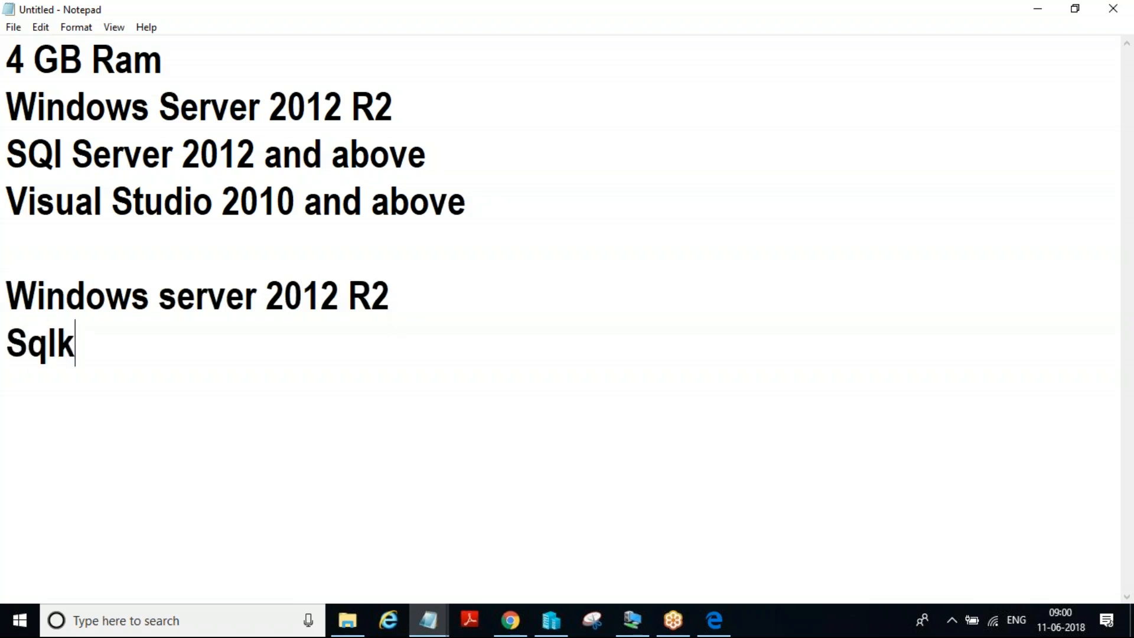
pyautogui.press('BackSpace')
pyautogui.write('Sev')
pyautogui.press('BackSpace')
pyautogui.write('ver ')
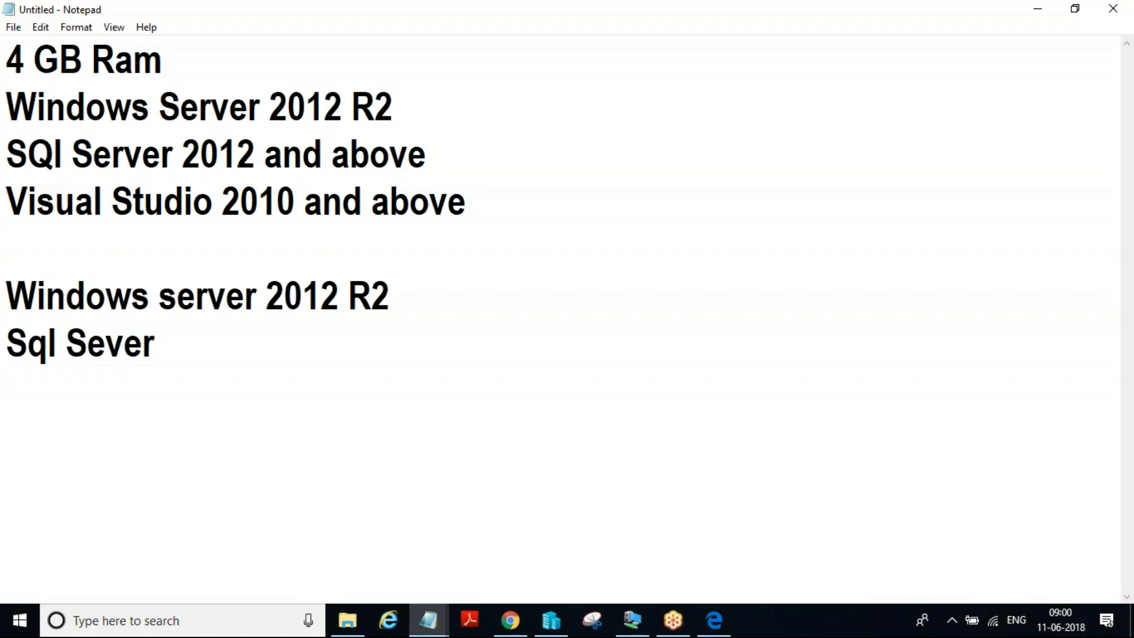
pyautogui.write('2012 an')
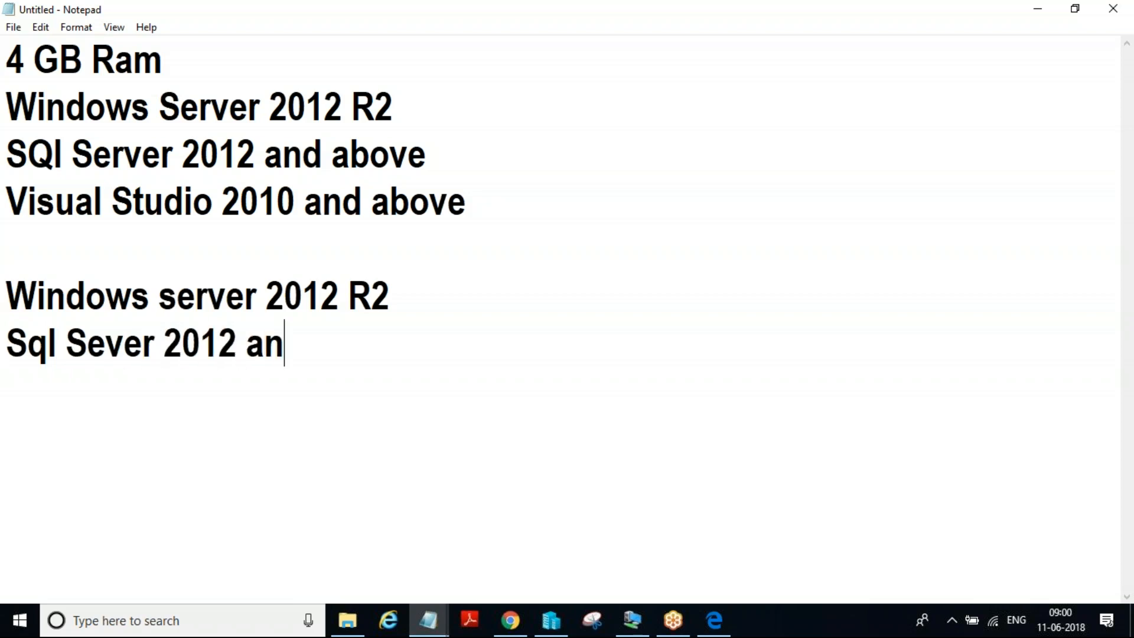
pyautogui.write('d above')
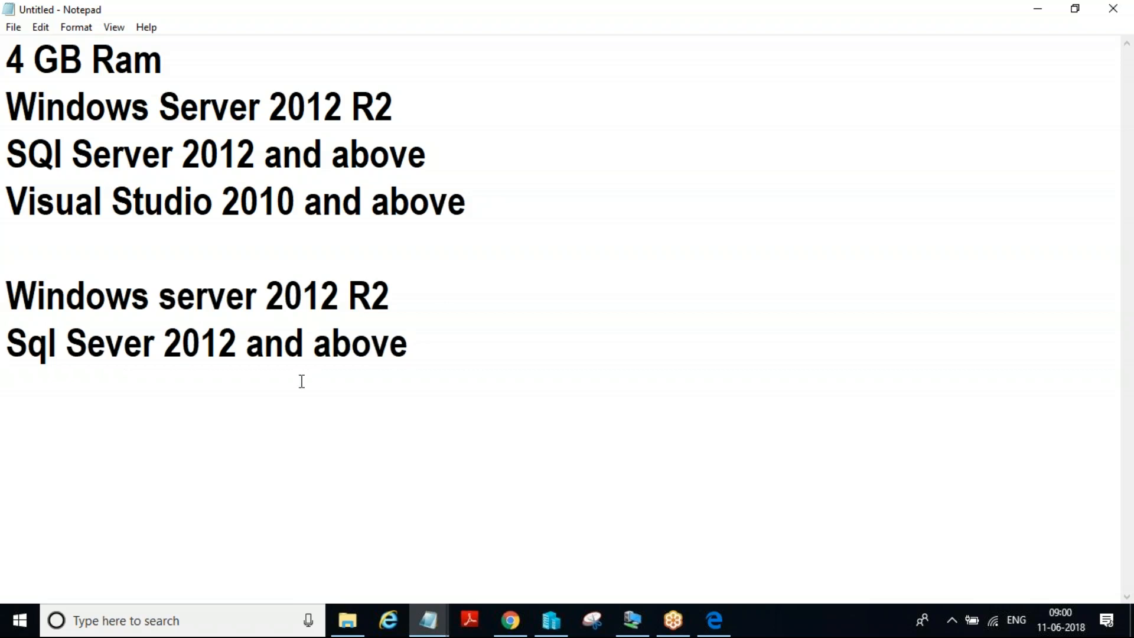
# Insert "with all" after "2012" in the second list's Sql Sever line
pyautogui.click(237, 338)
pyautogui.write('with all')
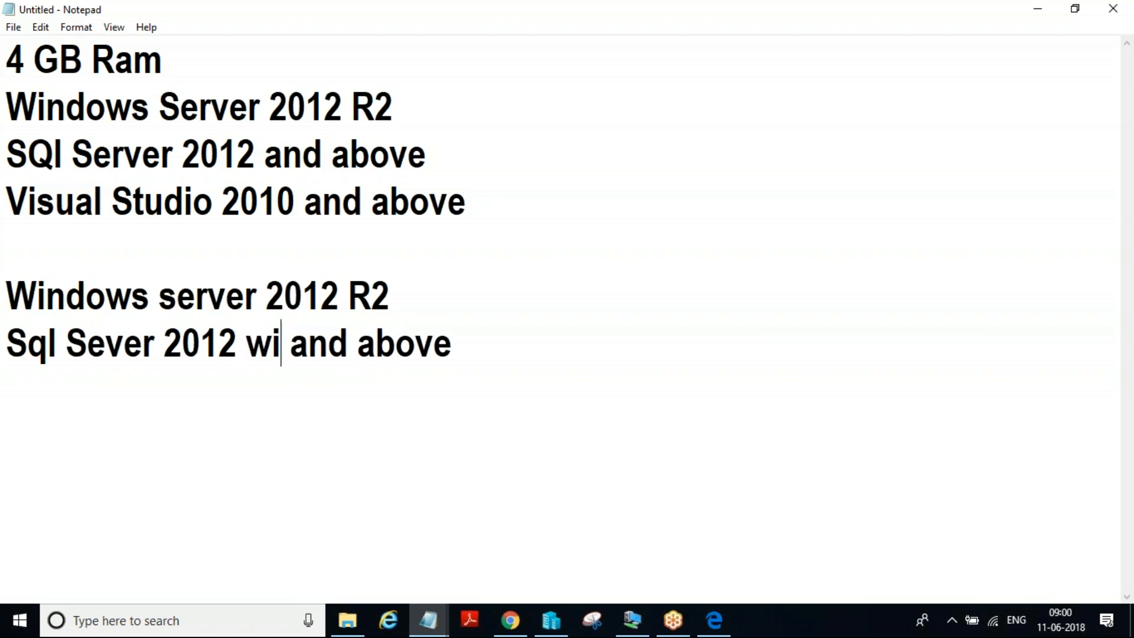
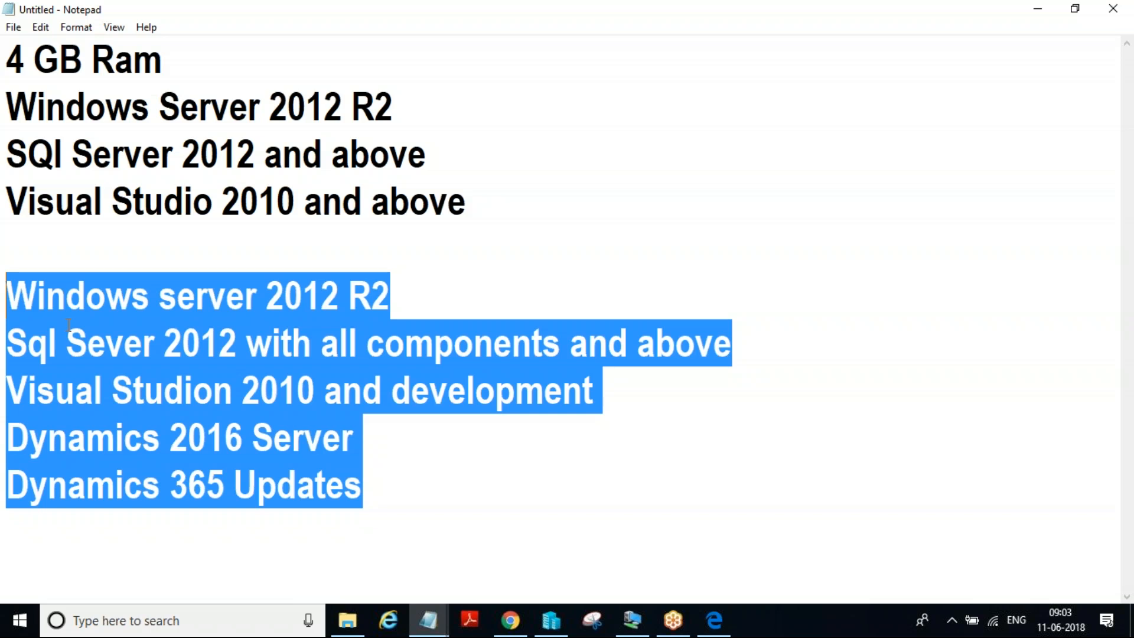
# Switch to Chrome and search the web for "dynamics 2016 server" in a new tab
pyautogui.click(376, 448)
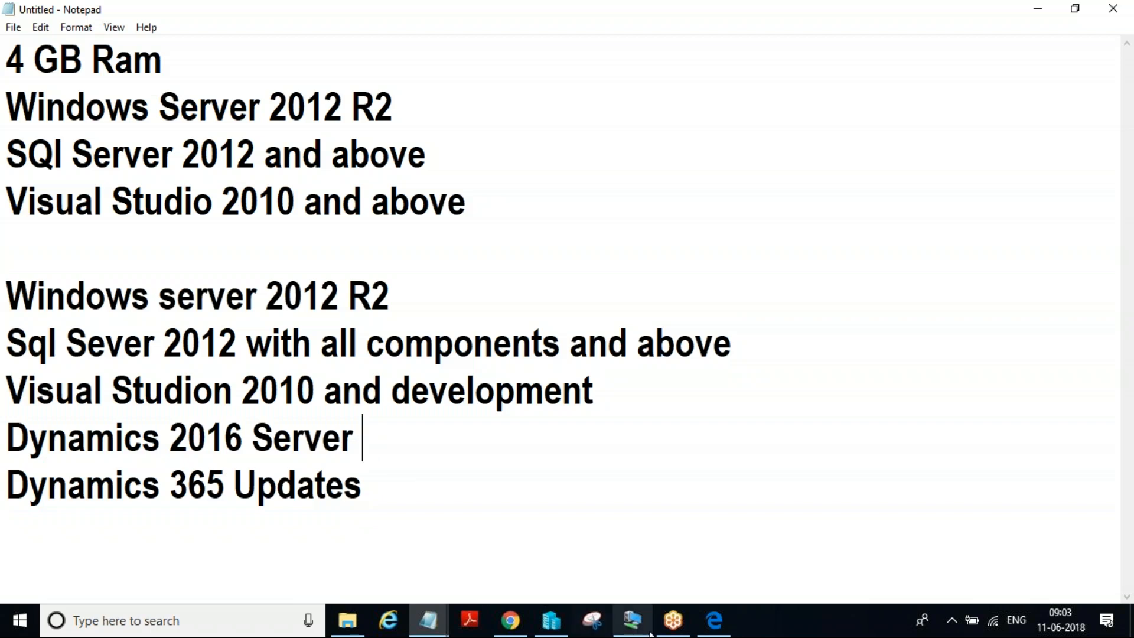
pyautogui.click(511, 620)
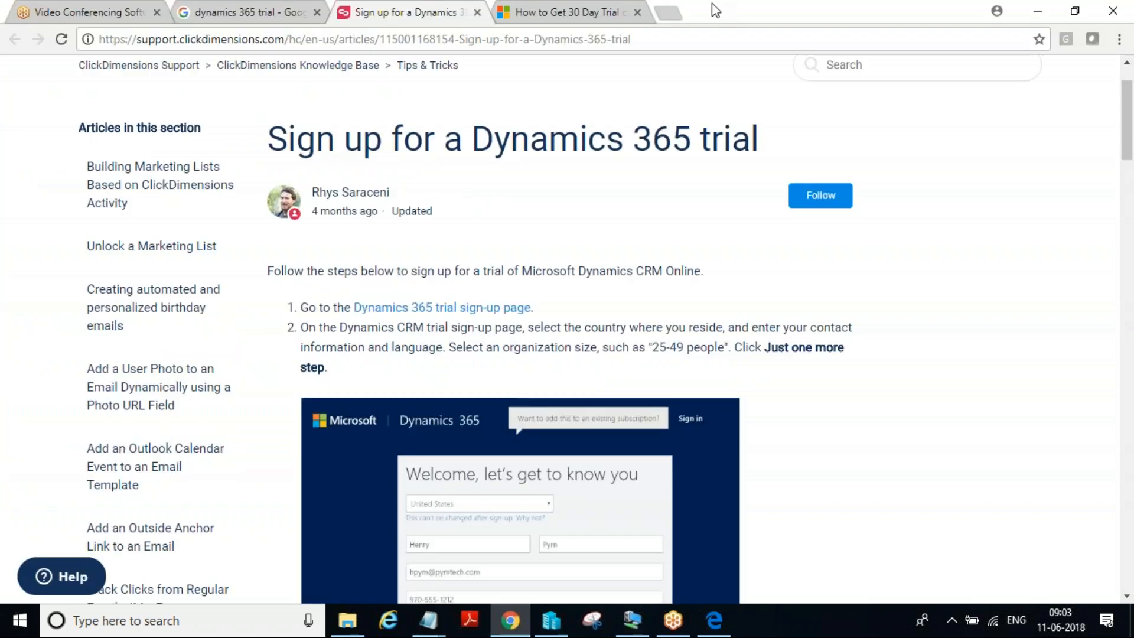
pyautogui.click(668, 14)
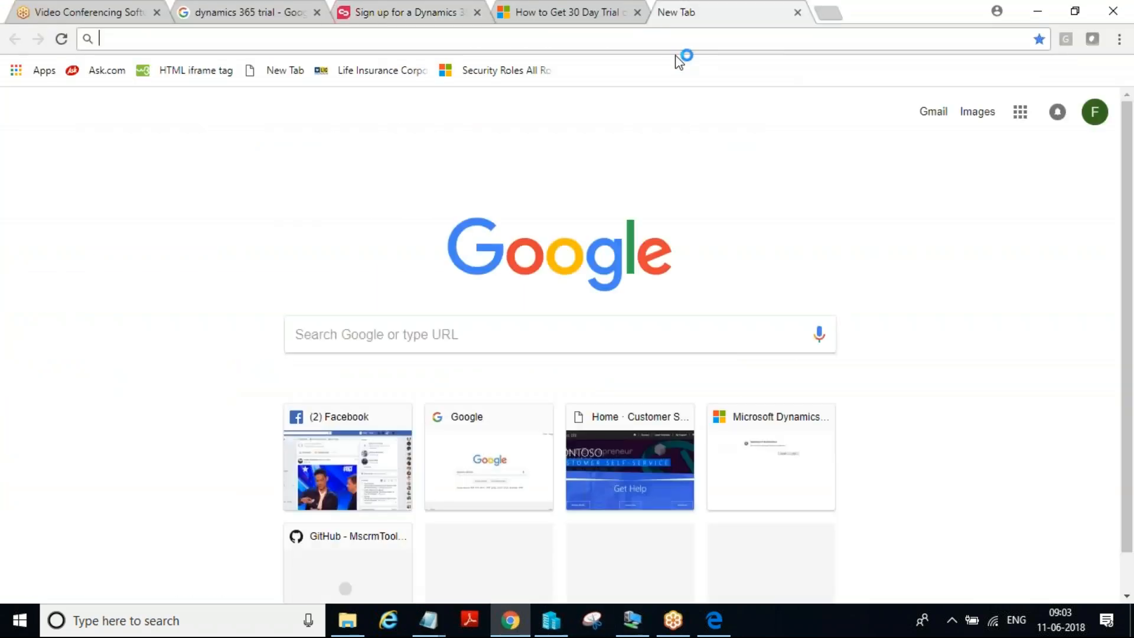
pyautogui.write('dynamic')
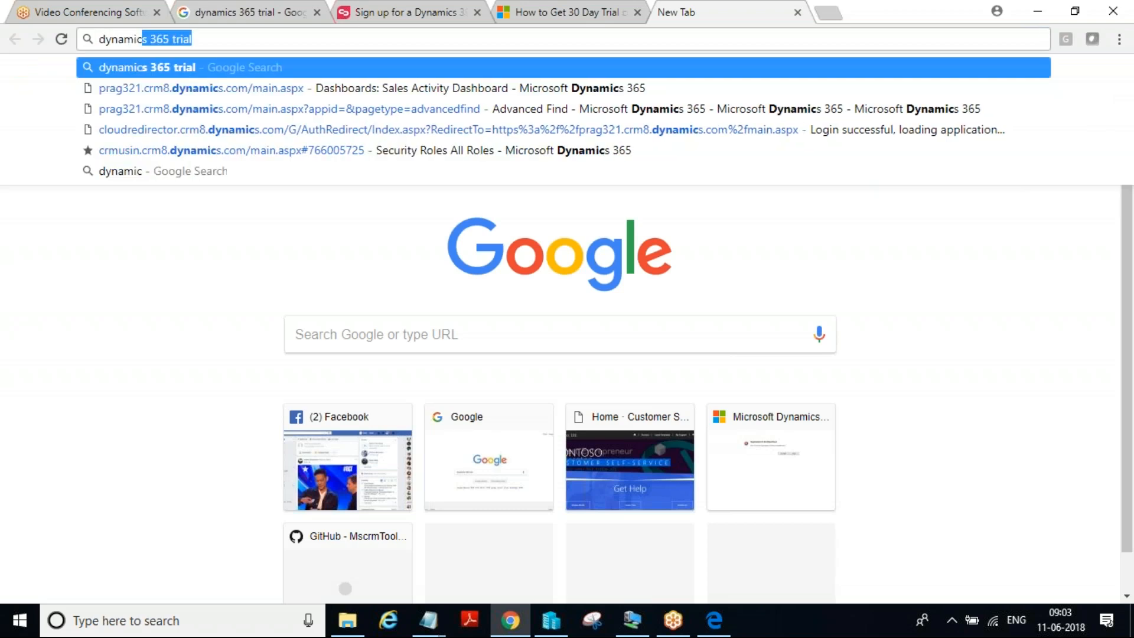
pyautogui.write('s 20')
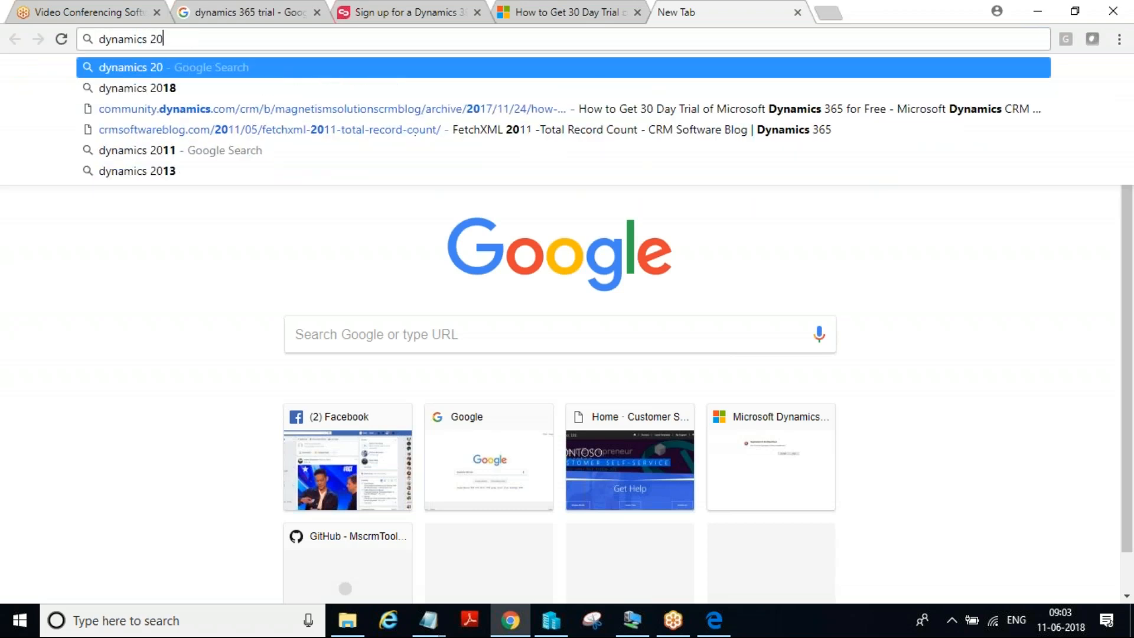
pyautogui.write('16 server')
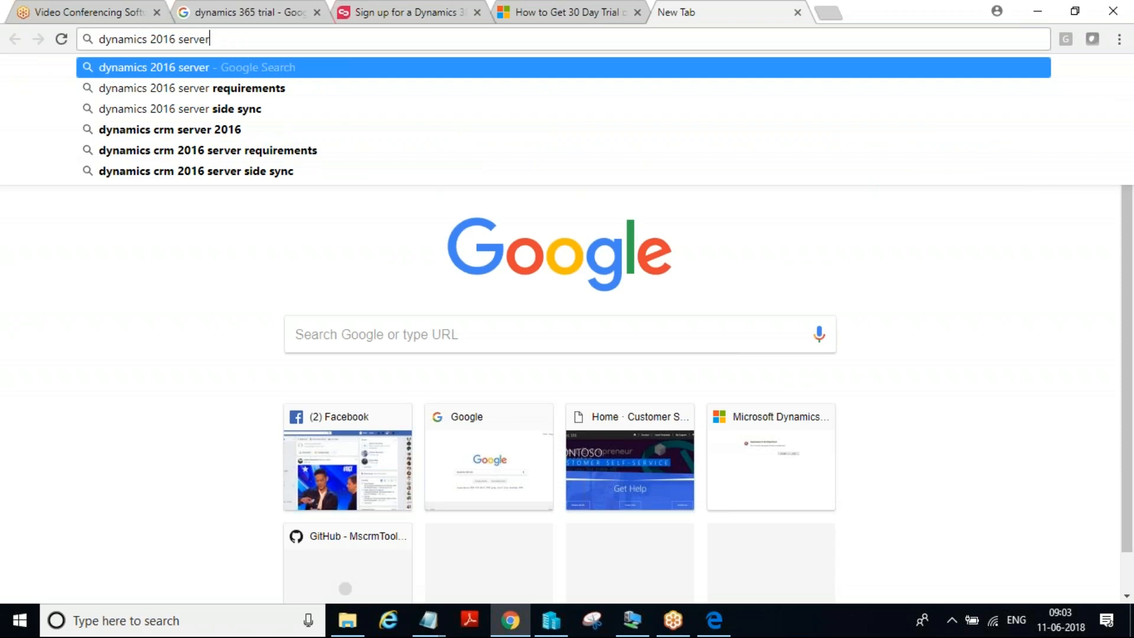
pyautogui.press('Return')
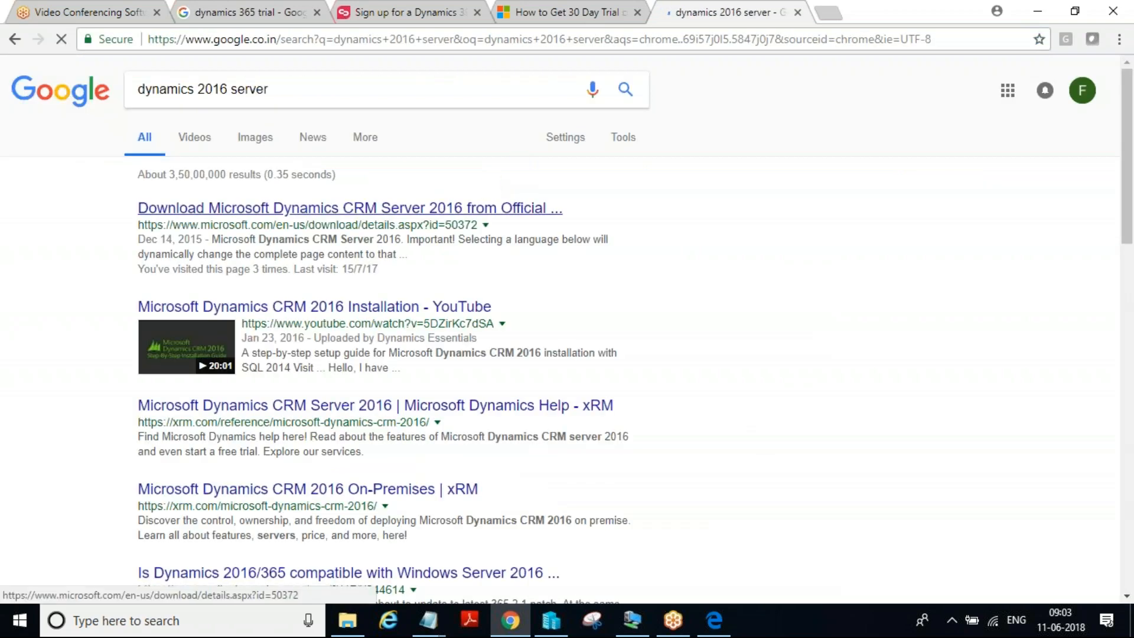
# Open Microsoft's Dynamics CRM Server 2016 download page, expand its details and highlight the 90-day trial key for the no CAL limit edition
pyautogui.click(417, 213)
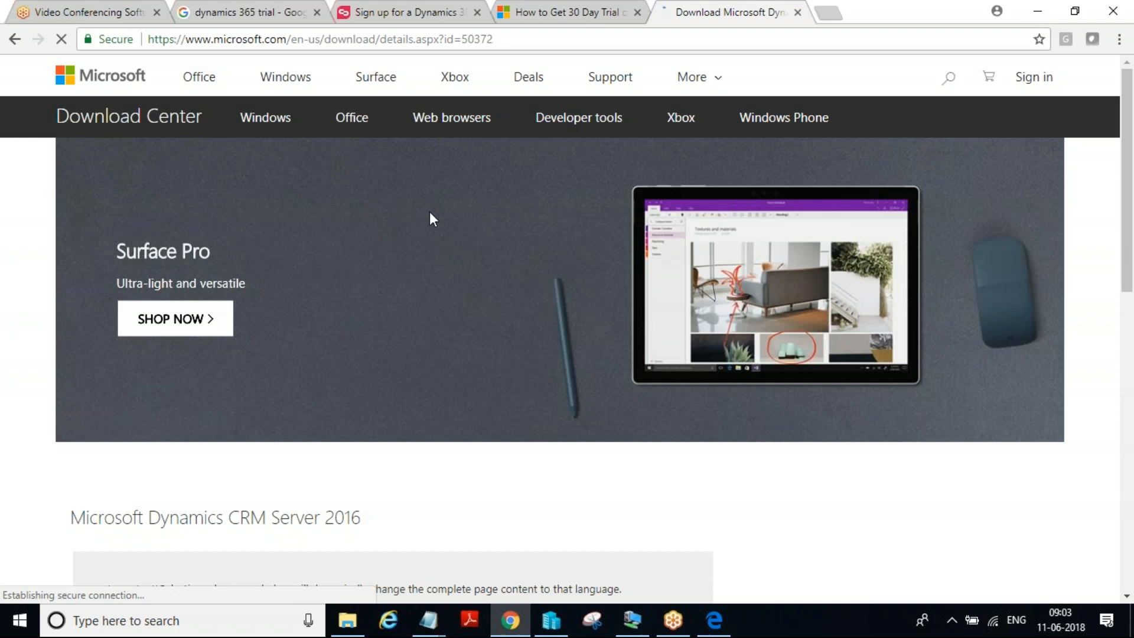
pyautogui.scroll(-2, 593, 264)
pyautogui.scroll(-5, 593, 264)
pyautogui.click(92, 348)
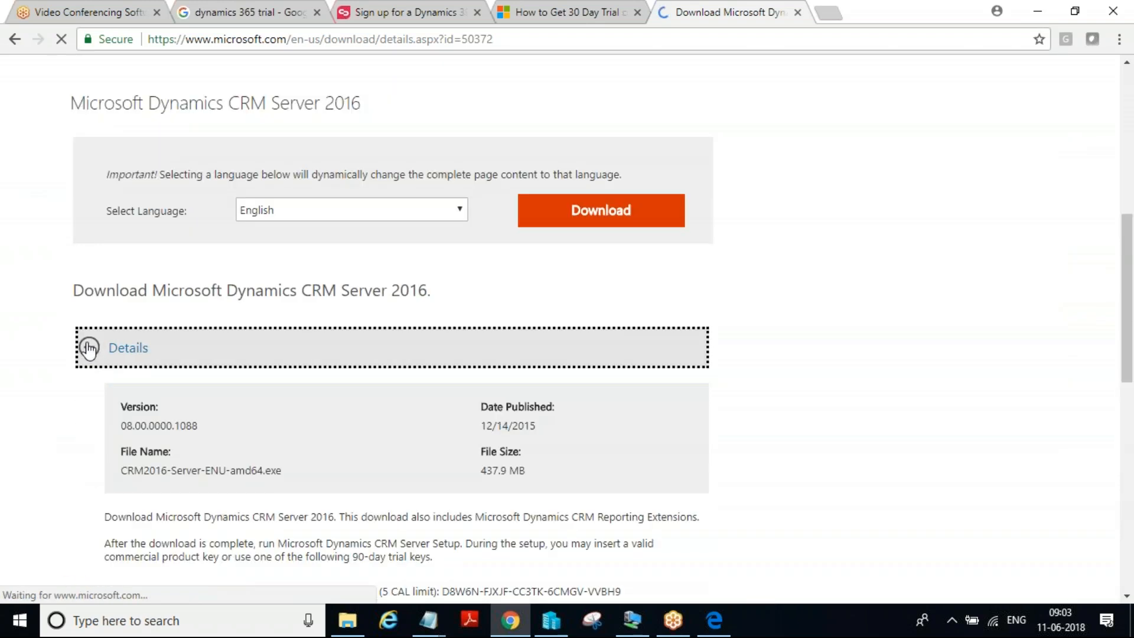
pyautogui.scroll(-4, 378, 363)
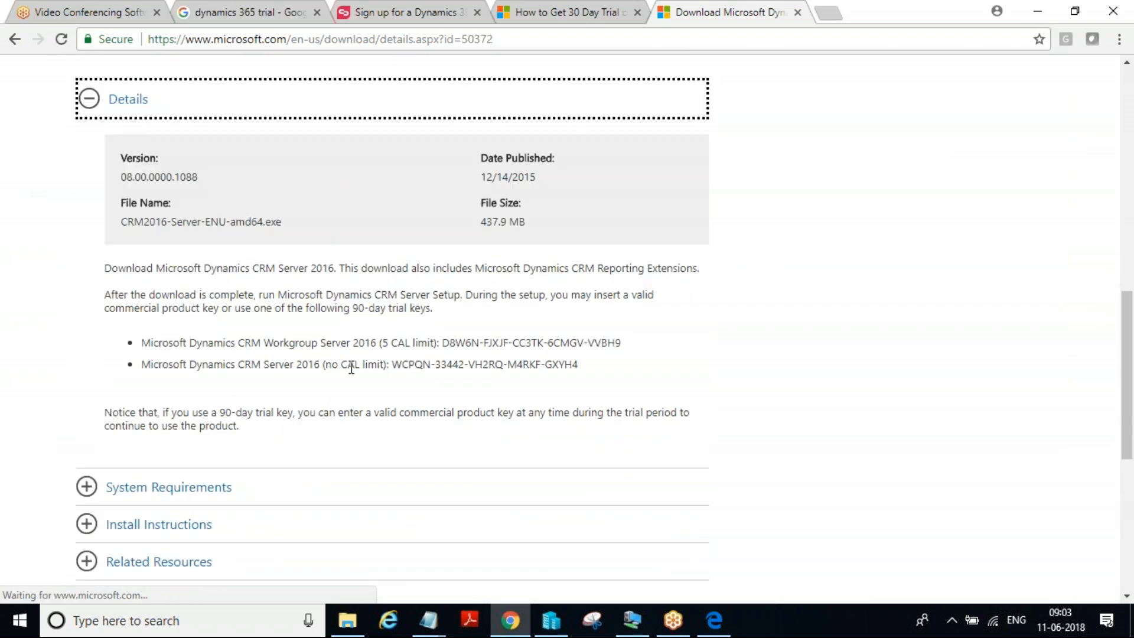
pyautogui.moveTo(581, 361); pyautogui.dragTo(564, 361)
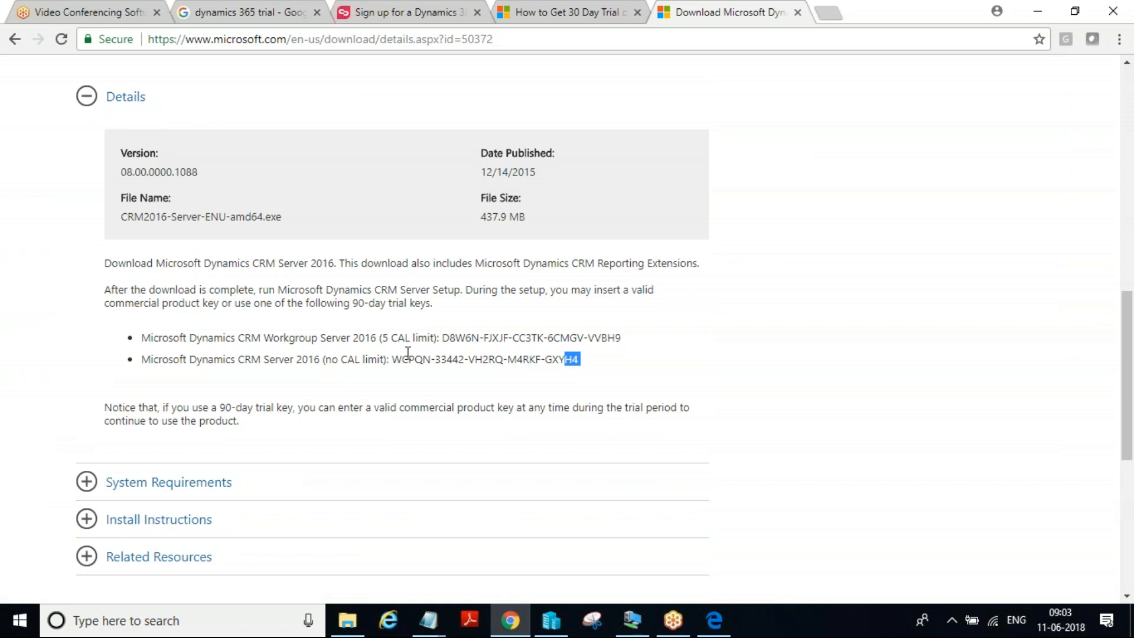
pyautogui.moveTo(388, 360); pyautogui.dragTo(652, 366)
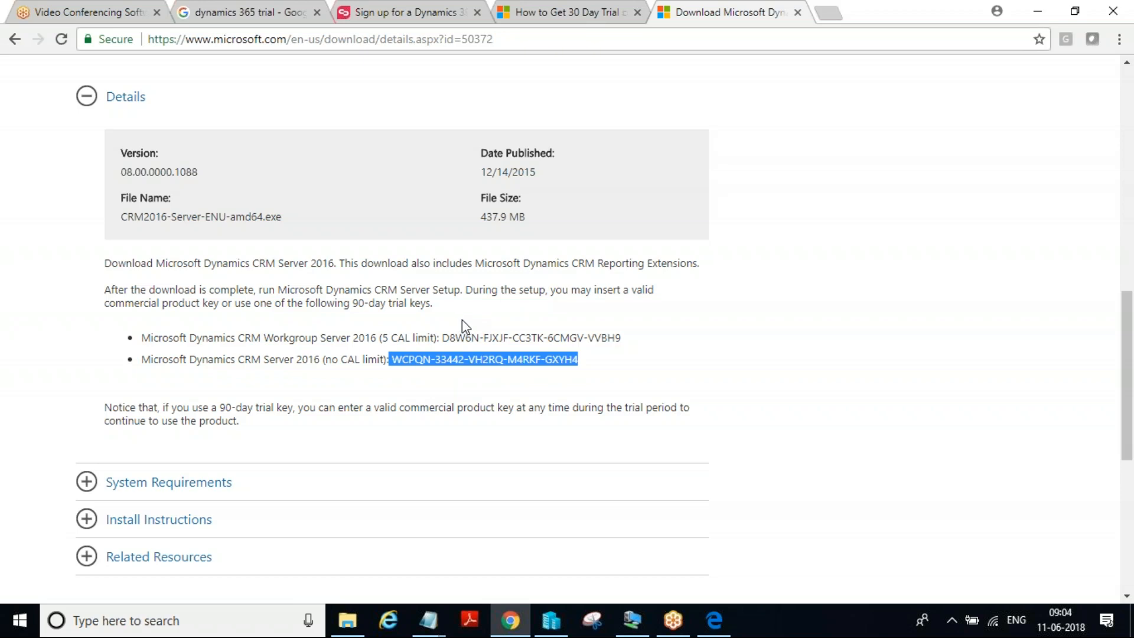
# Open the CRM 2013 Software - Installation PDF from the 02-Installation folder under 01-Administrator in File Explorer
pyautogui.click(347, 620)
pyautogui.click(487, 135)
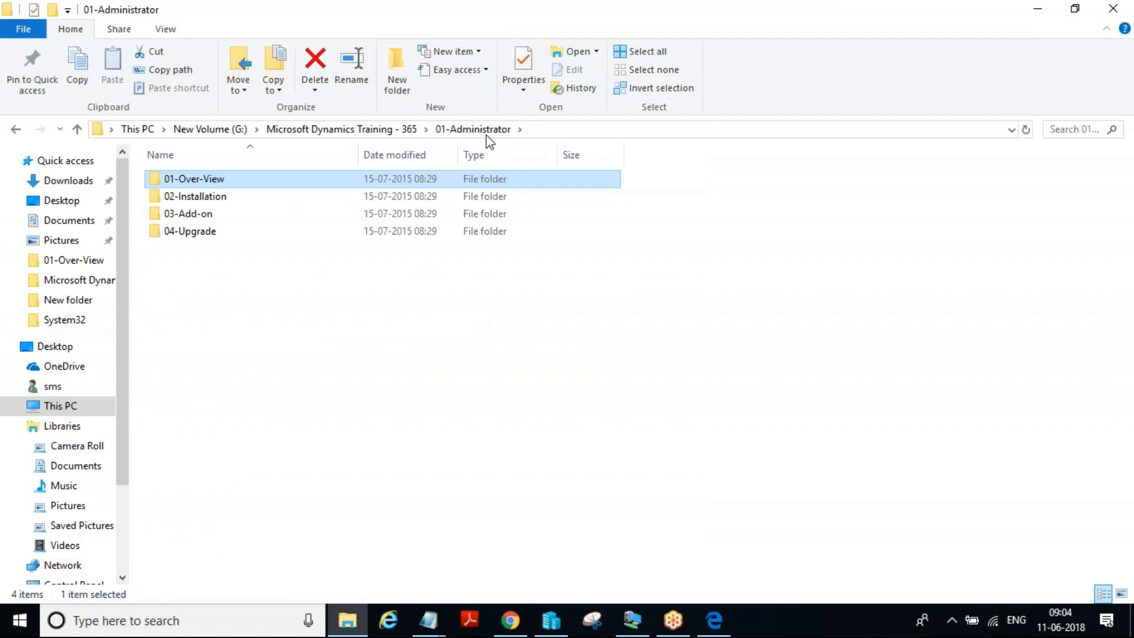
pyautogui.doubleClick(273, 200)
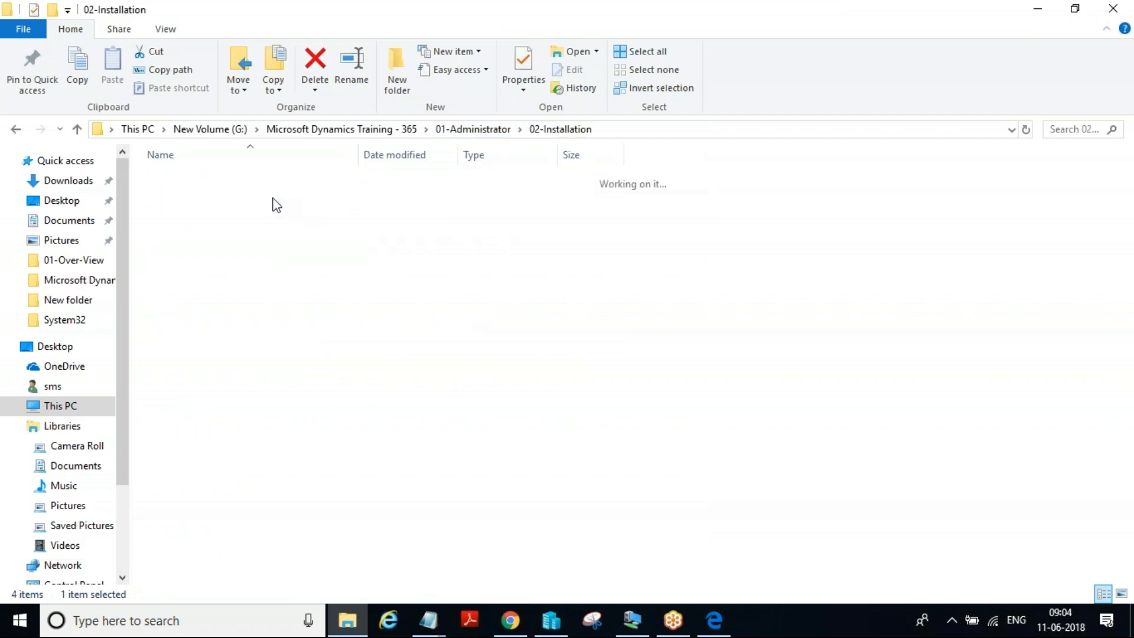
pyautogui.doubleClick(302, 180)
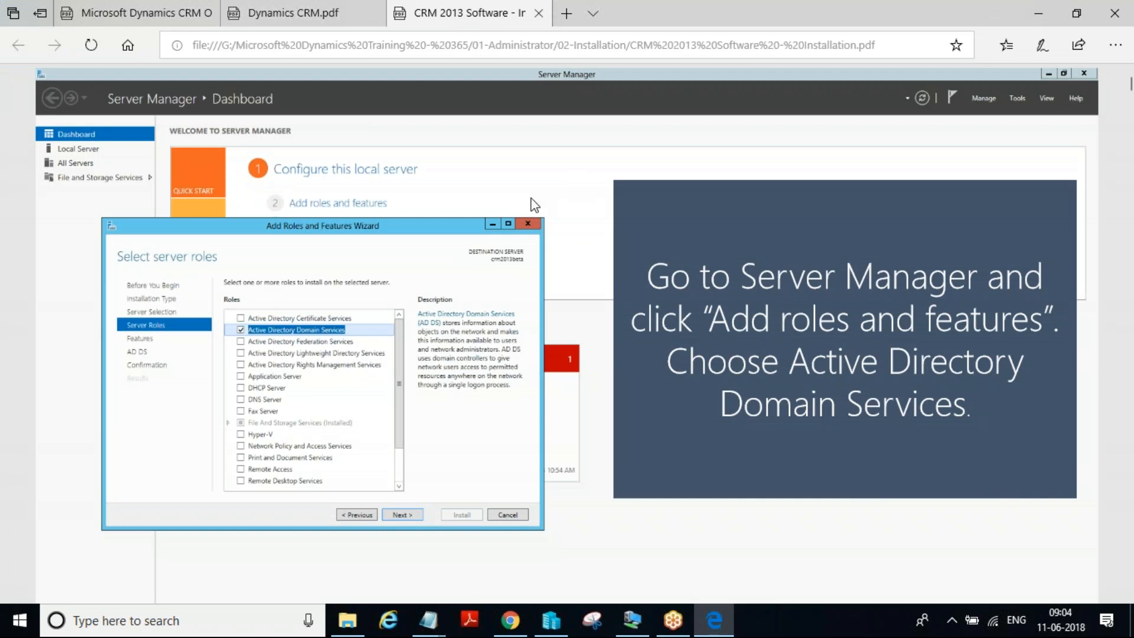
pyautogui.scroll(-5, 534, 205)
pyautogui.scroll(5, 838, 149)
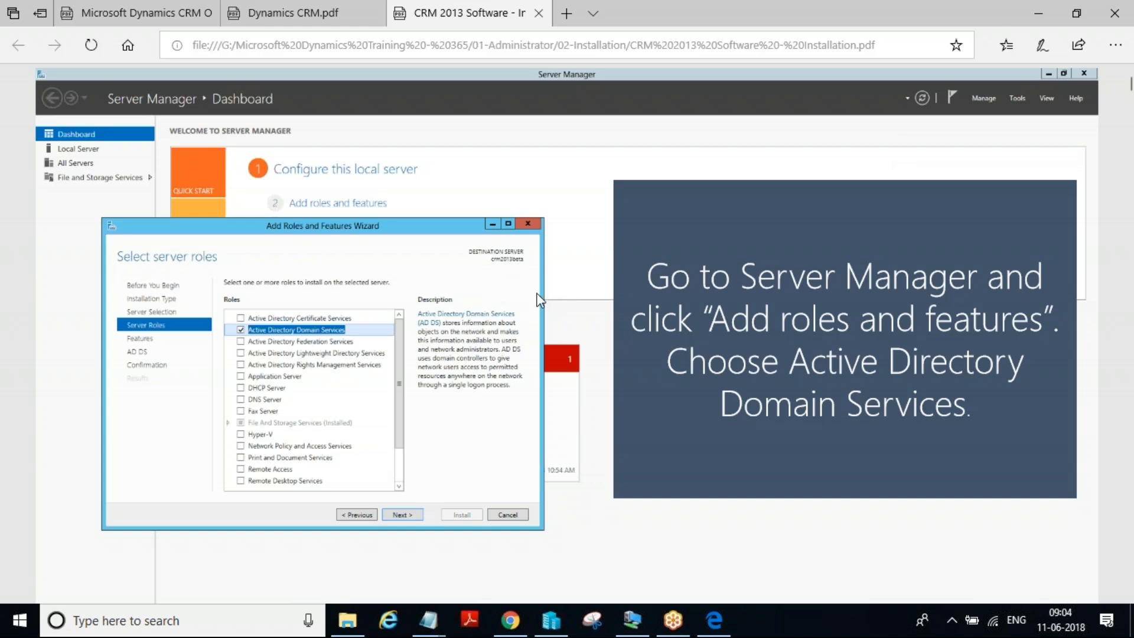
# Return to the Notepad requirements note and highlight the second list's entries one by one, from Windows server 2012 R2 to Dynamics 365 Updates
pyautogui.moveTo(435, 625)
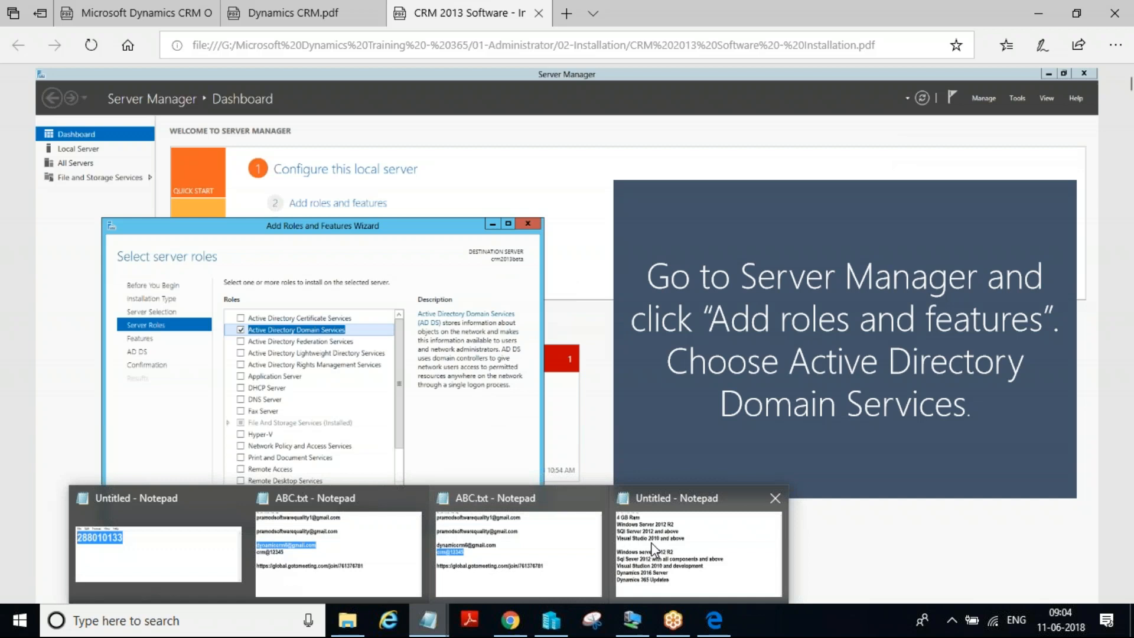
pyautogui.click(689, 537)
pyautogui.moveTo(7, 294); pyautogui.dragTo(406, 278)
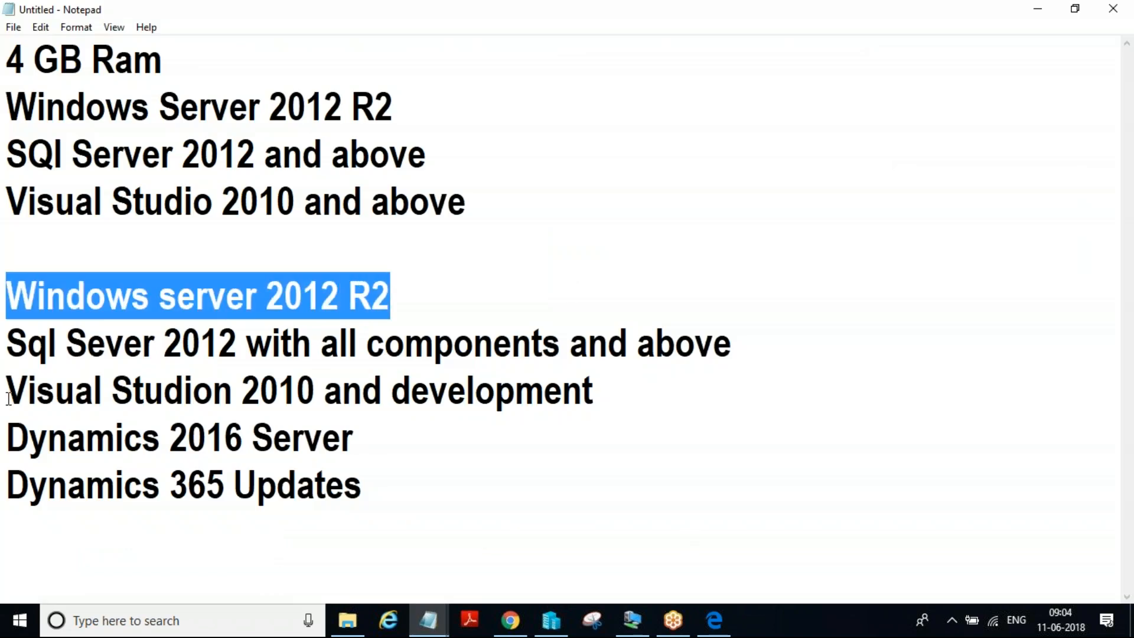
pyautogui.moveTo(8, 361); pyautogui.dragTo(633, 350)
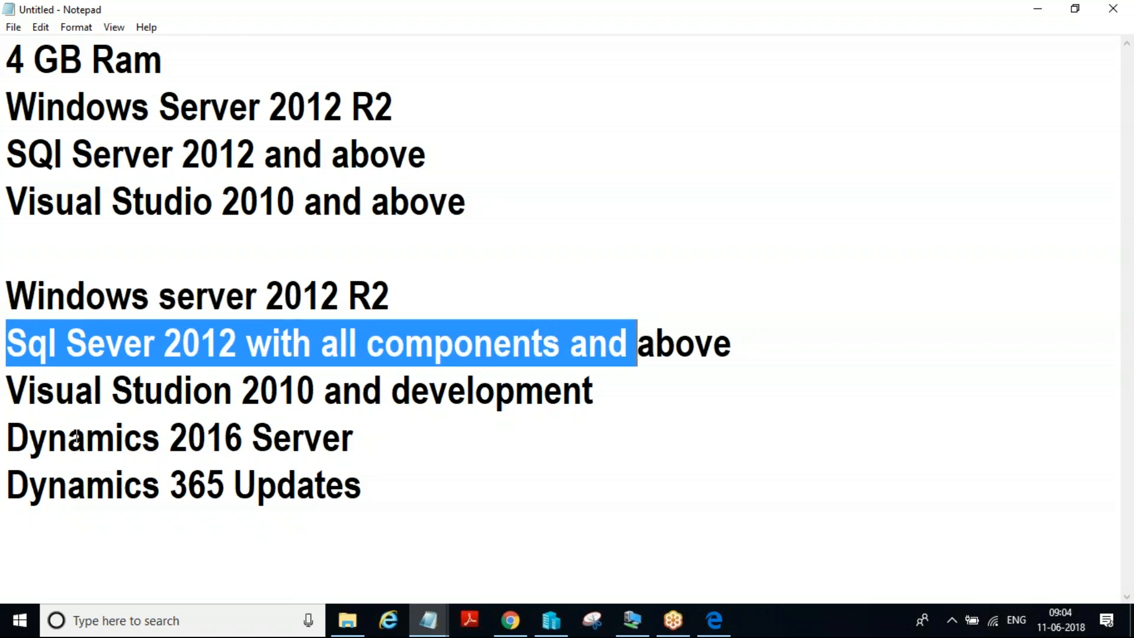
pyautogui.click(13, 393)
pyautogui.moveTo(13, 393); pyautogui.dragTo(430, 391)
pyautogui.moveTo(8, 440); pyautogui.dragTo(379, 449)
pyautogui.moveTo(8, 487); pyautogui.dragTo(416, 480)
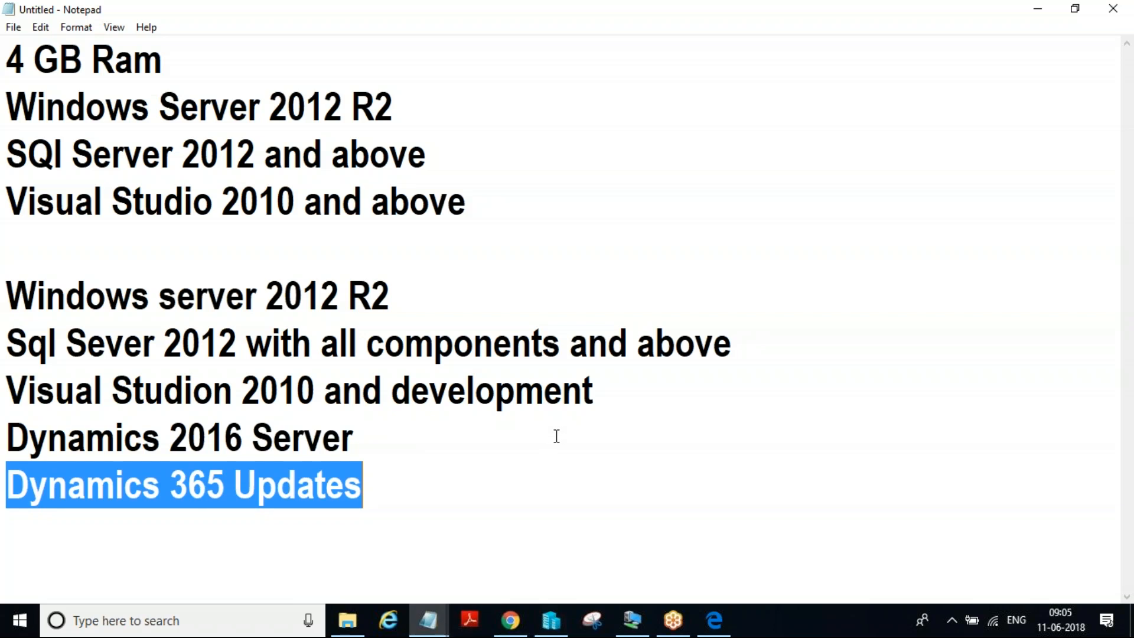
# Paste the attendee's e-mail address at the end of the note, separated from the second list by a blank line
pyautogui.click(1033, 27)
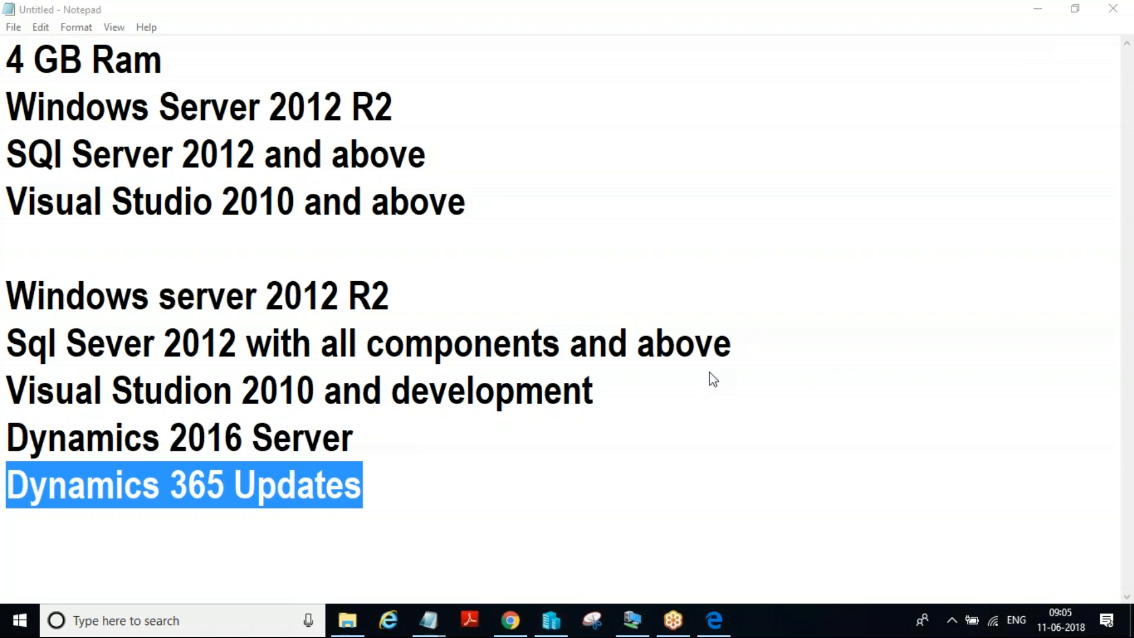
pyautogui.click(445, 524)
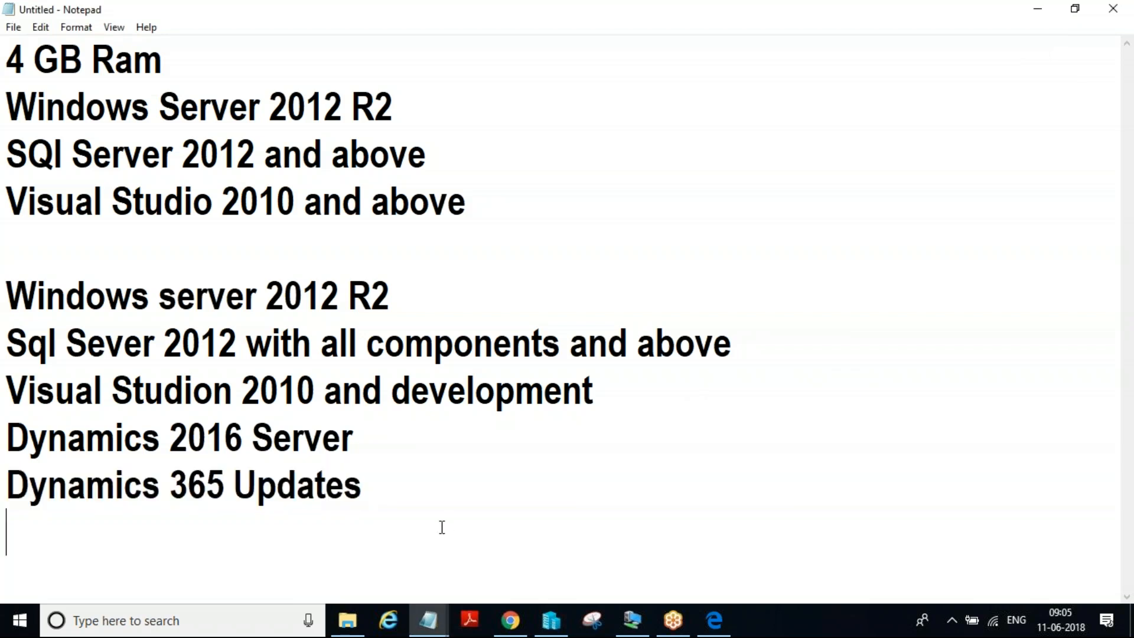
pyautogui.press('Return')
pyautogui.hotkey('ctrl', 'v')
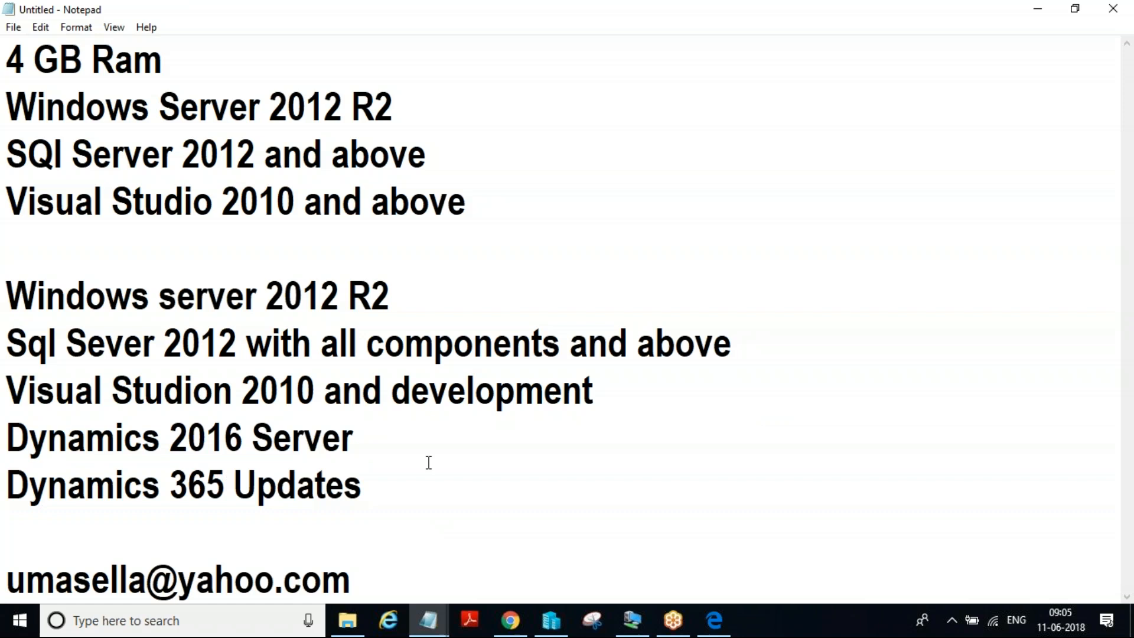
pyautogui.click(1024, 197)
pyautogui.click(531, 462)
# Check the installation PDF in Edge, return to the note and highlight the second list's Windows server 2012 R2 and Sql Sever 2012 entries
pyautogui.click(716, 618)
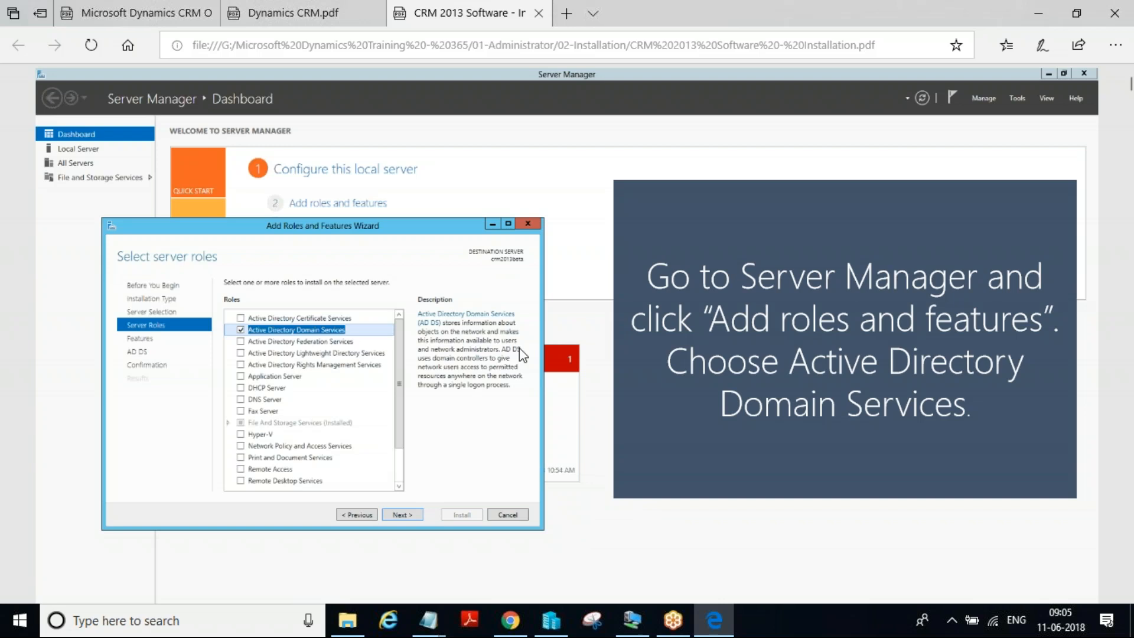
pyautogui.click(429, 623)
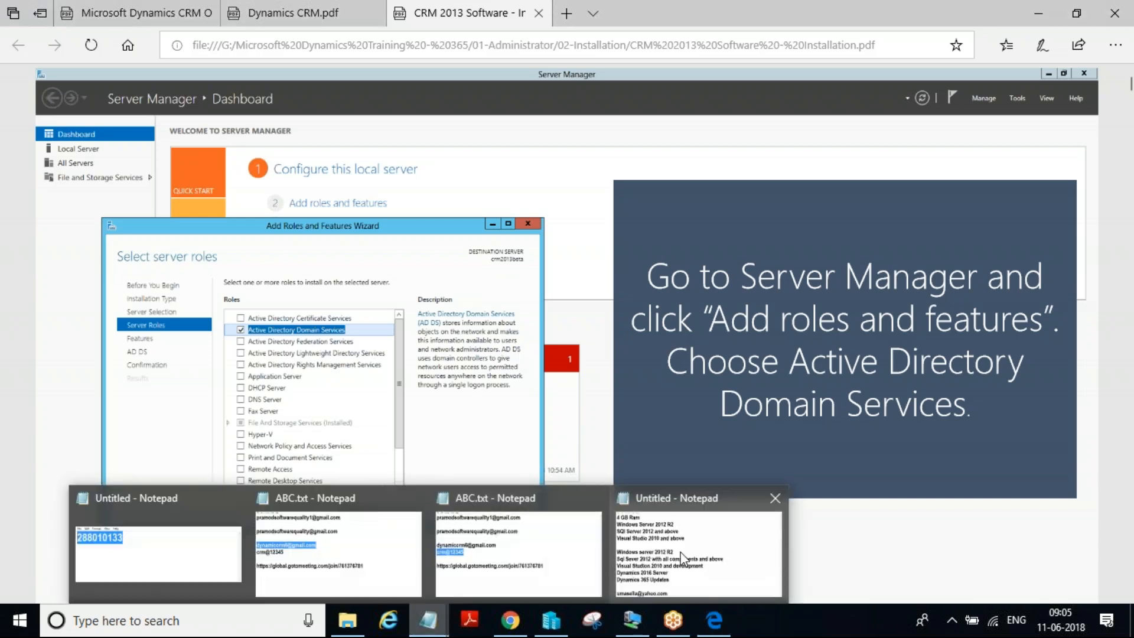
pyautogui.click(648, 558)
pyautogui.click(7, 296)
pyautogui.moveTo(7, 295); pyautogui.dragTo(424, 287)
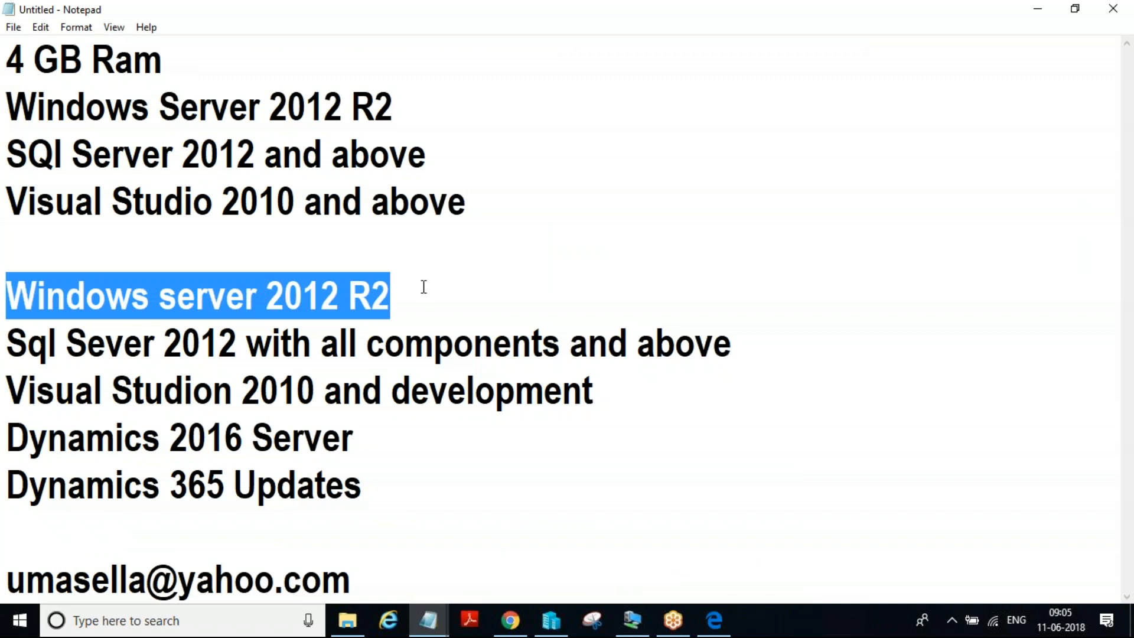
pyautogui.click(404, 295)
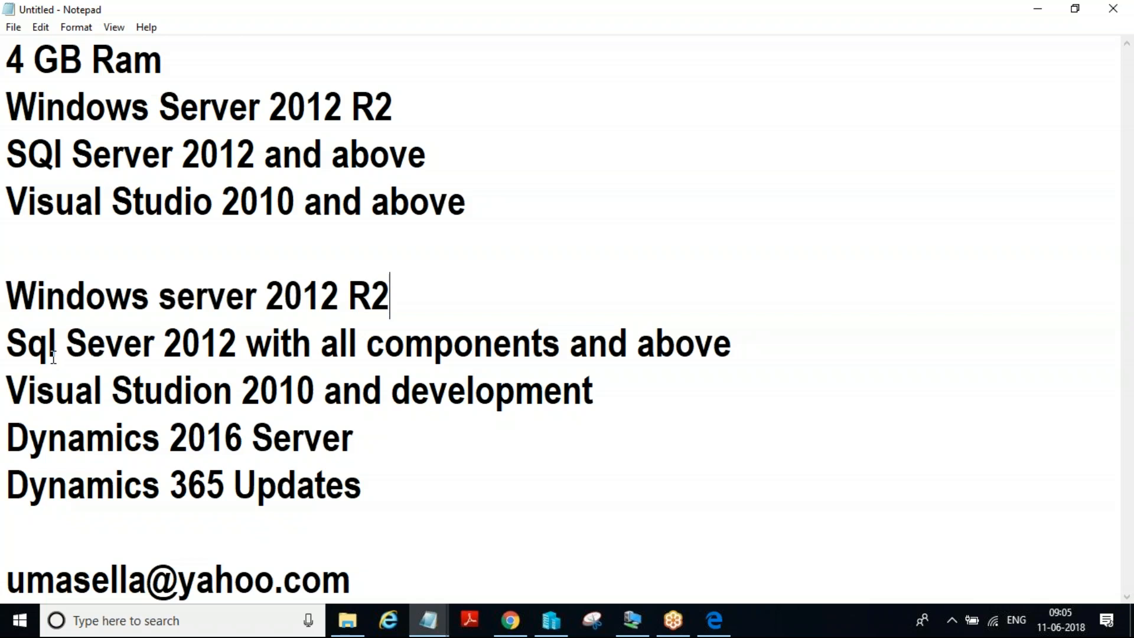
pyautogui.moveTo(24, 347); pyautogui.dragTo(323, 342)
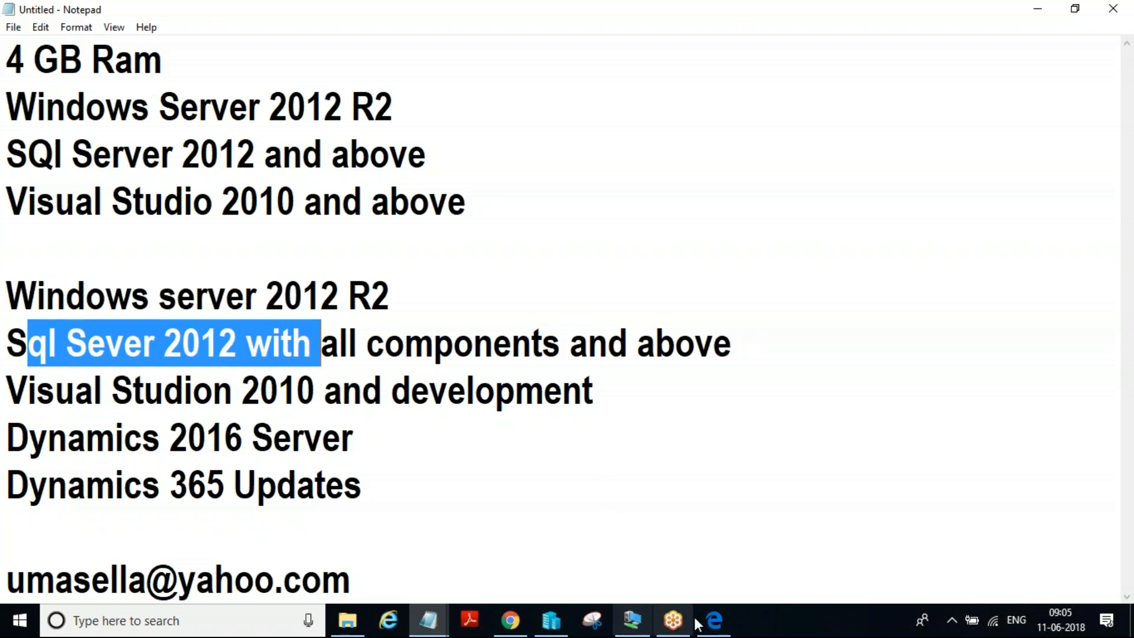
# Switch to the installation PDF in Edge and review its Active Directory Domain Services pages, from server role selection to the prerequisites check
pyautogui.click(714, 621)
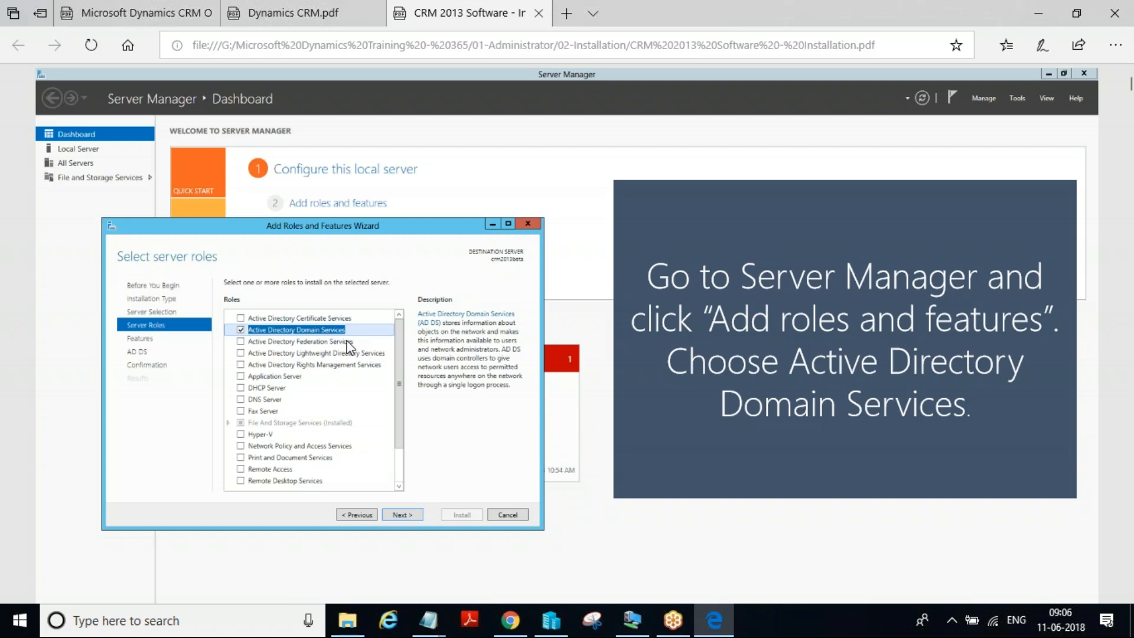
pyautogui.scroll(-15, 348, 342)
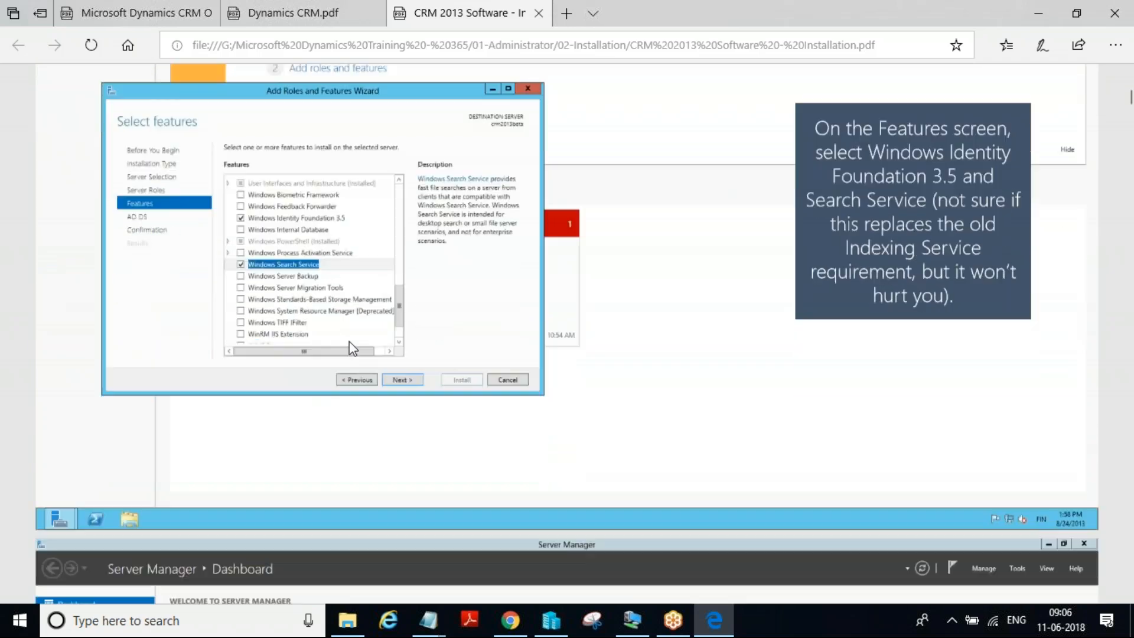
pyautogui.scroll(-15, 349, 342)
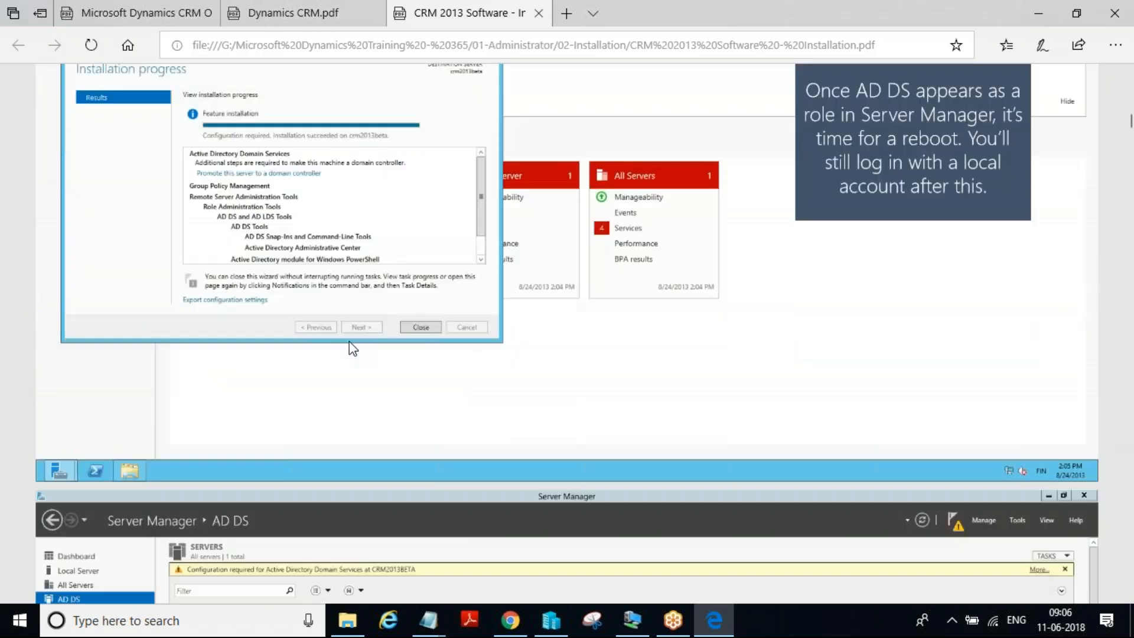
pyautogui.scroll(-15, 349, 341)
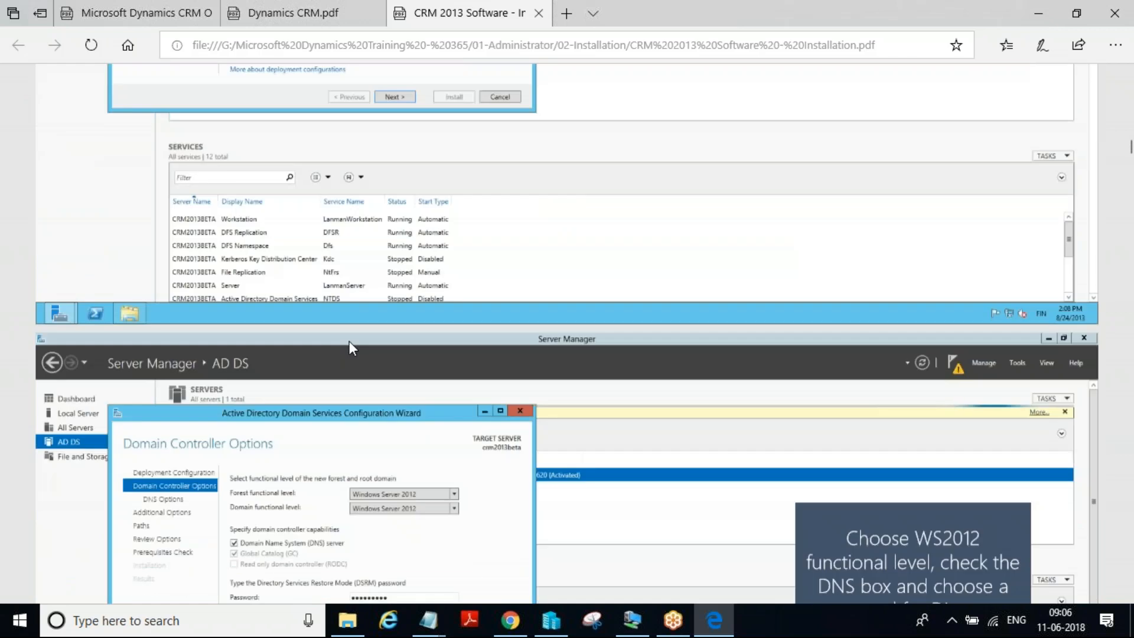
pyautogui.scroll(-15, 349, 342)
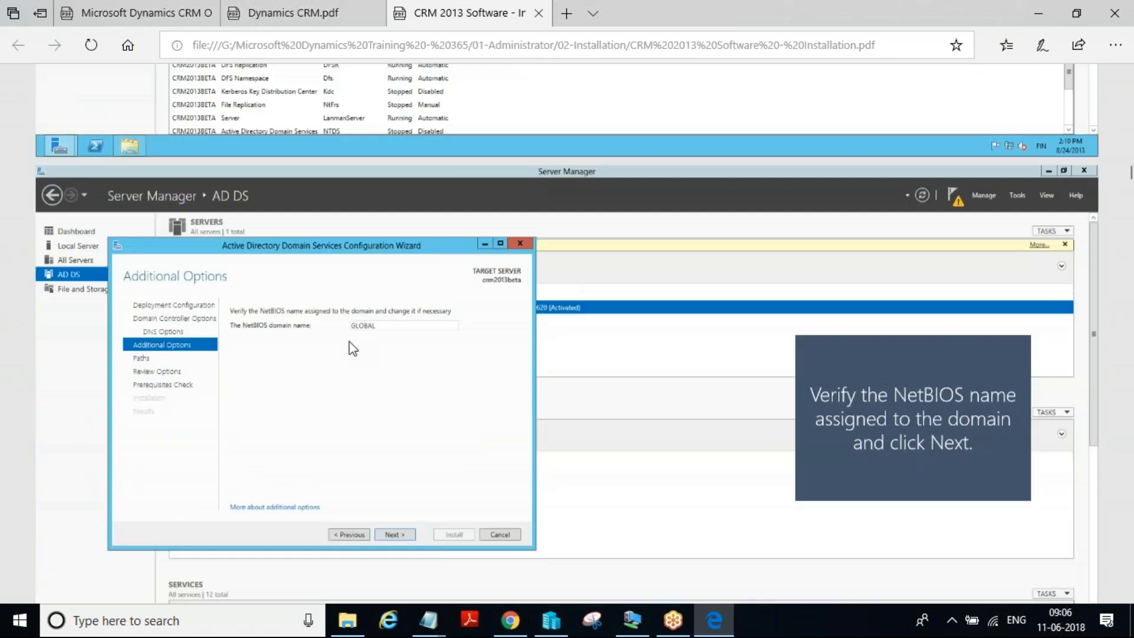
pyautogui.scroll(-15, 349, 342)
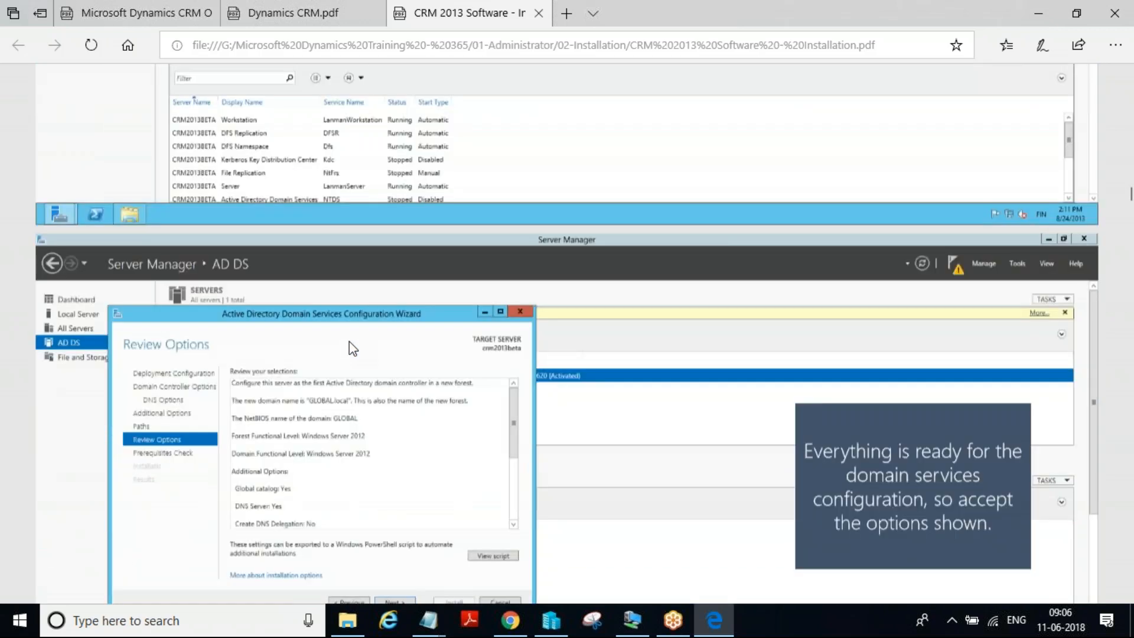
pyautogui.scroll(12, 350, 341)
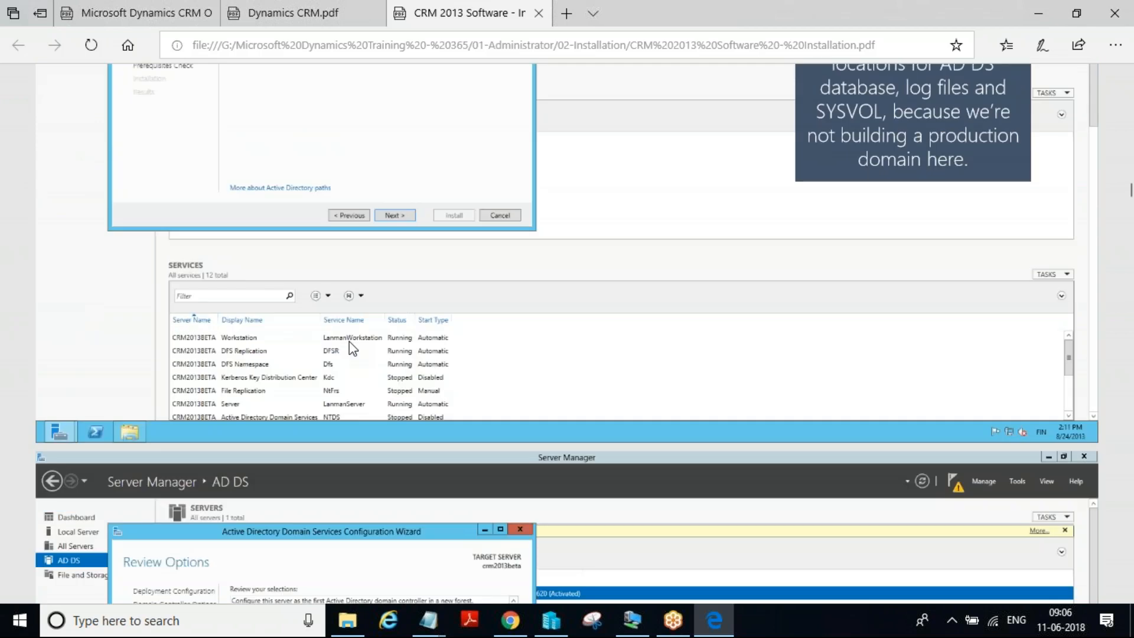
pyautogui.scroll(-15, 350, 342)
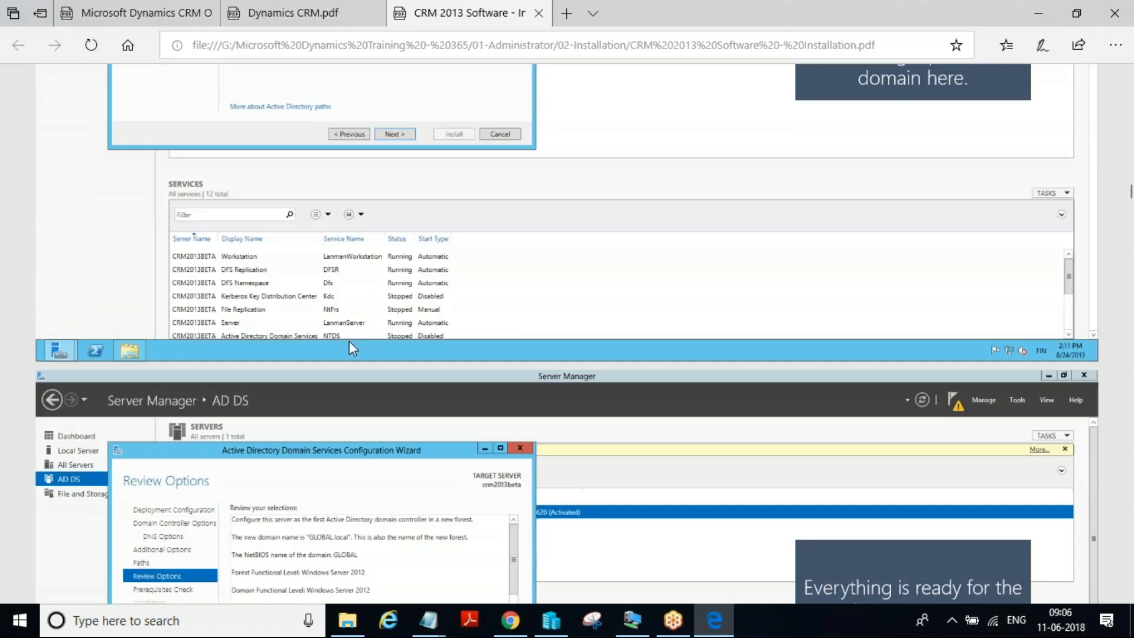
pyautogui.scroll(-3, 349, 341)
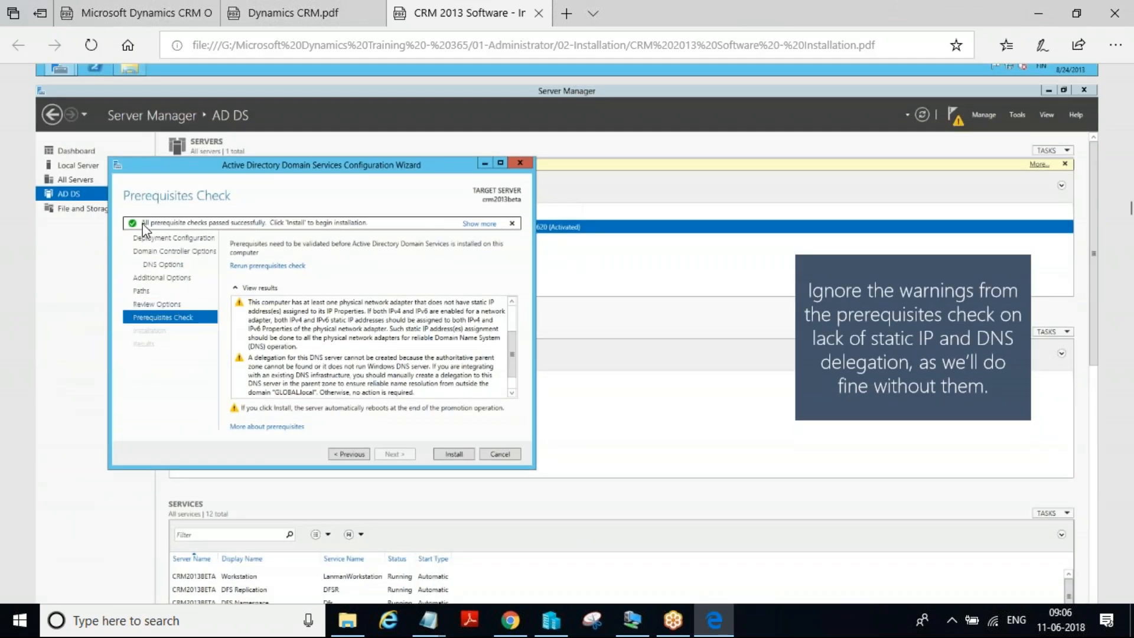
# Review the PDF pages on the Application Server and Web Server (IIS) roles, CRM service account, organizational unit and Report Server database
pyautogui.scroll(-20, 315, 281)
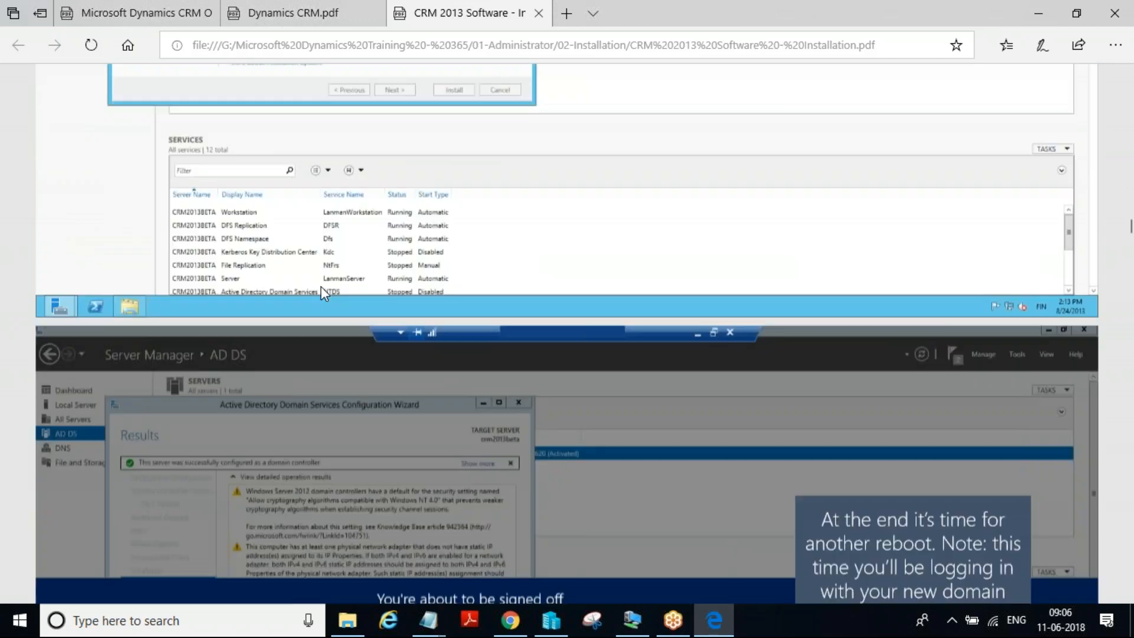
pyautogui.scroll(-15, 333, 286)
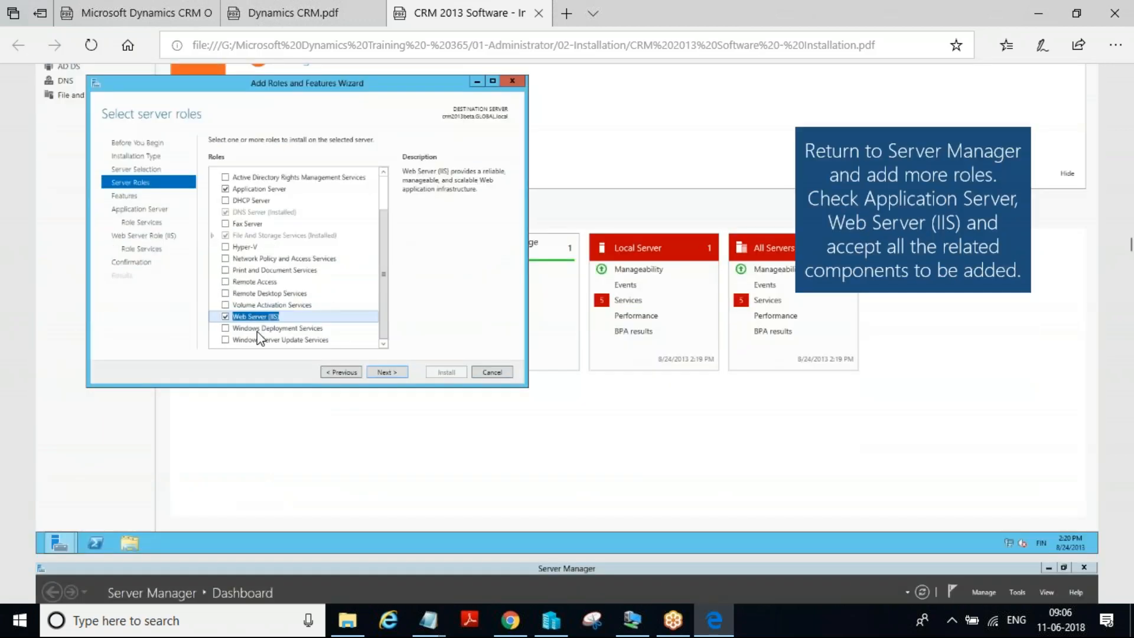
pyautogui.scroll(-15, 314, 327)
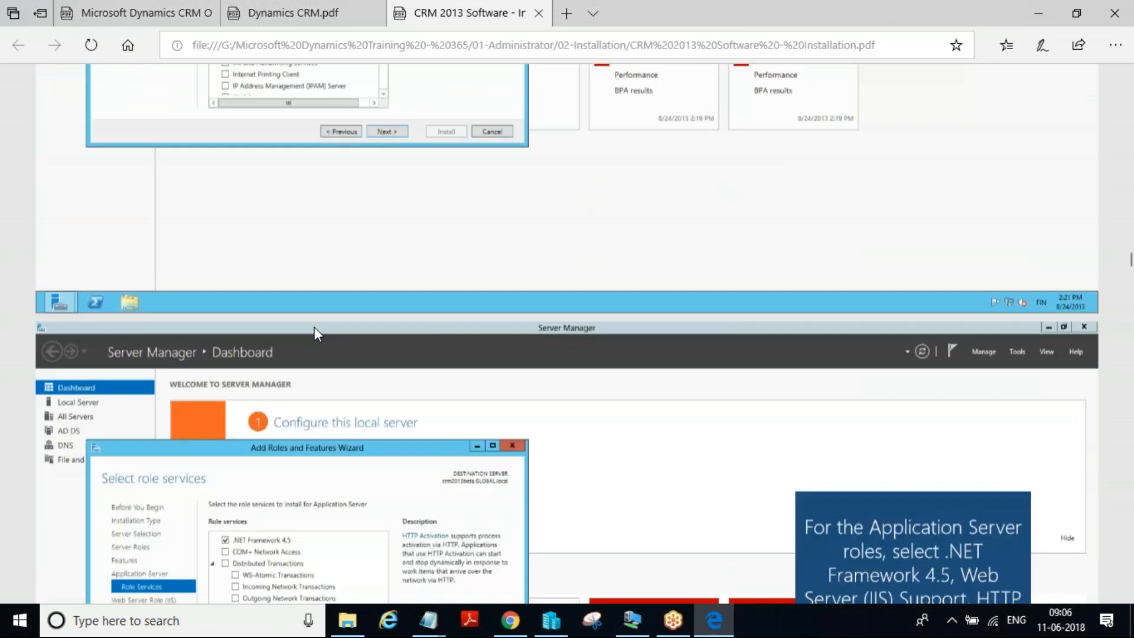
pyautogui.scroll(-15, 314, 326)
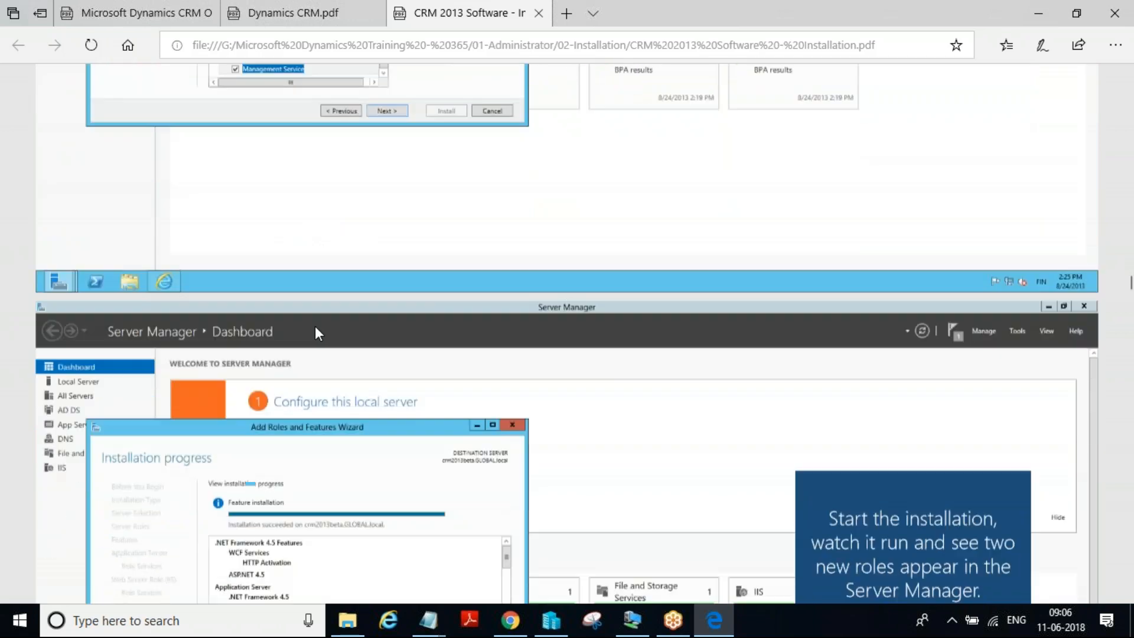
pyautogui.scroll(-15, 314, 326)
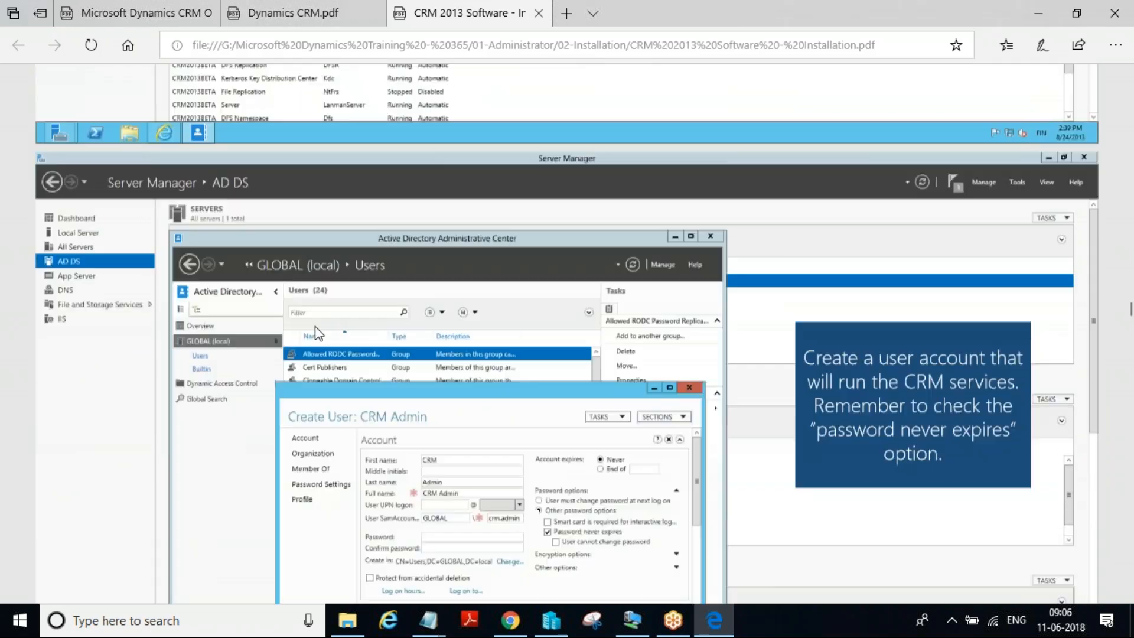
pyautogui.scroll(-15, 314, 326)
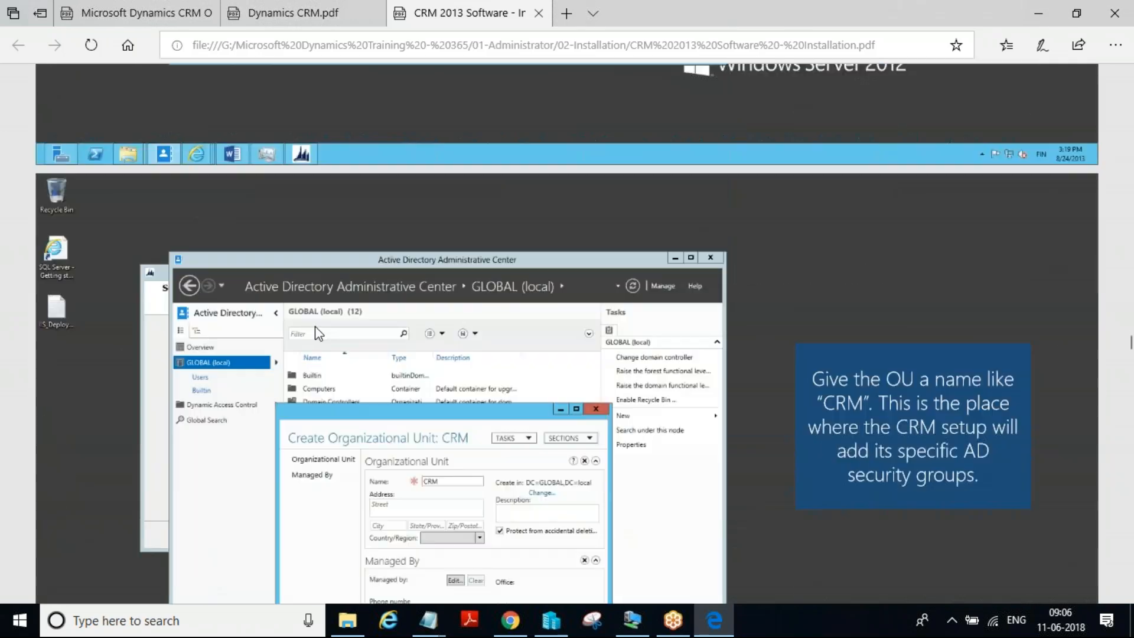
pyautogui.scroll(-15, 314, 326)
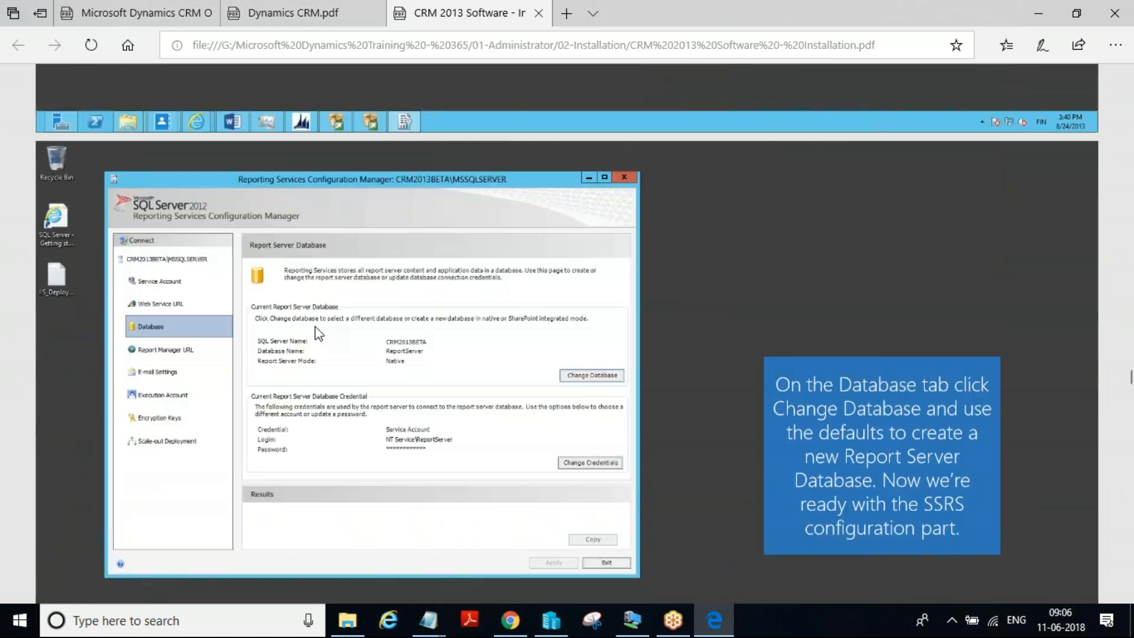
pyautogui.scroll(-5, 315, 327)
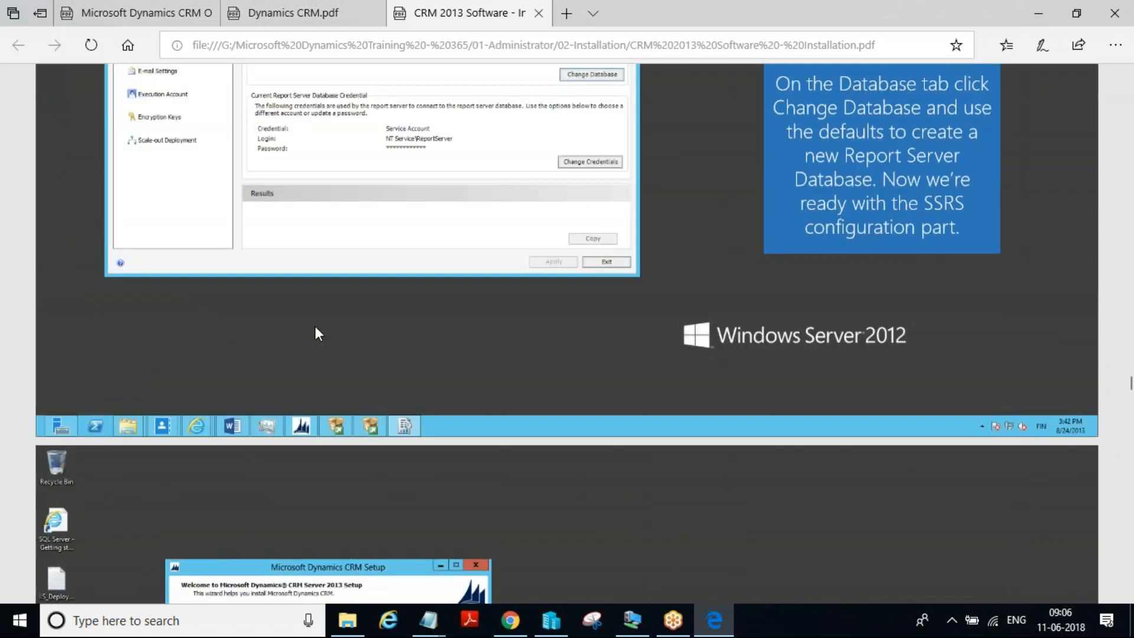
# Examine the PDF's CRM product key page, then switch to Chrome to check the 90-day trial keys on the CRM Server 2016 download page
pyautogui.scroll(-5, 315, 327)
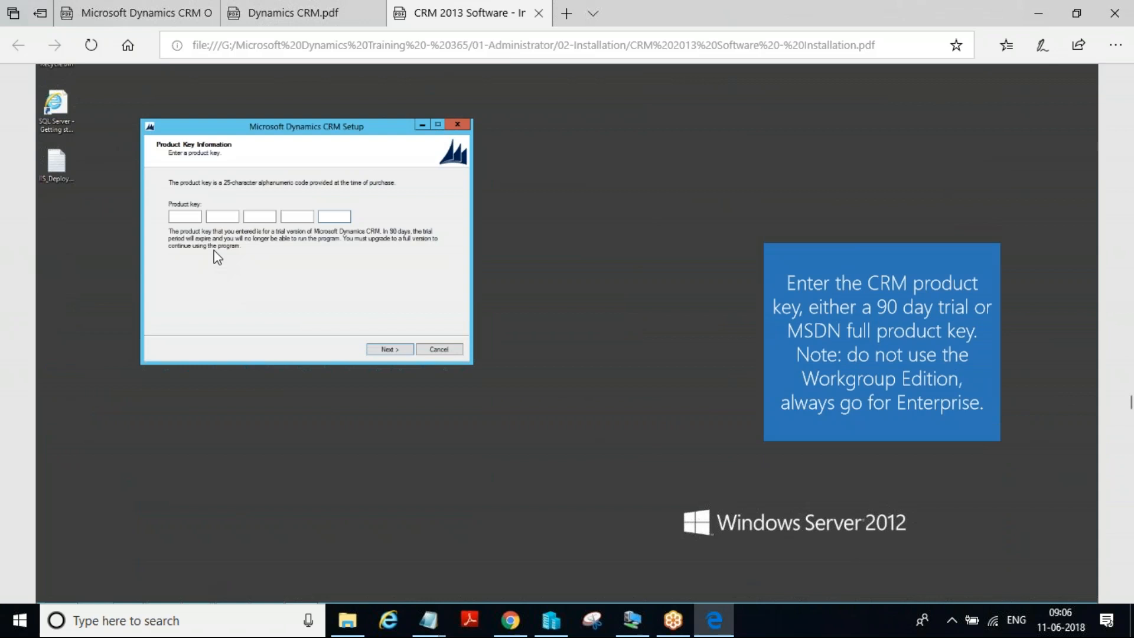
pyautogui.scroll(1, 216, 252)
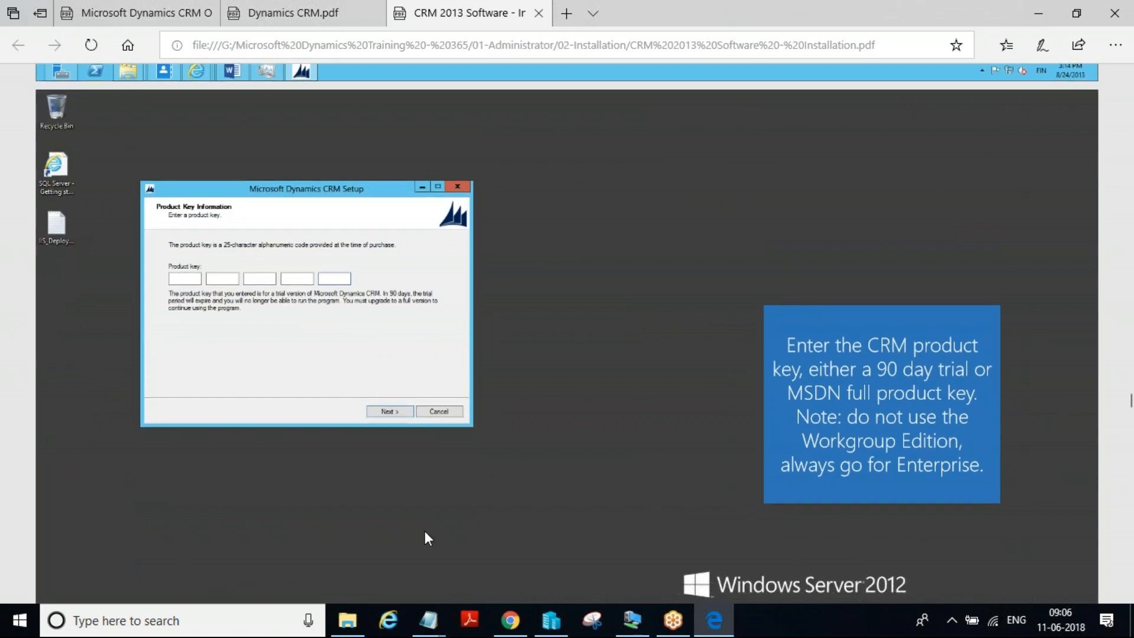
pyautogui.click(518, 622)
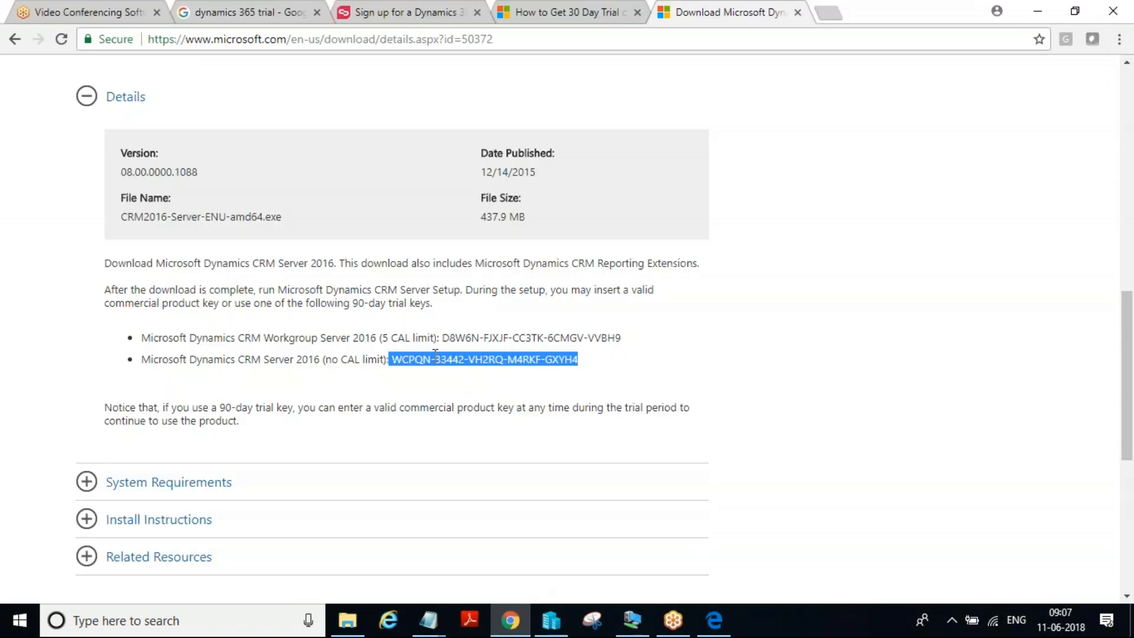
# Return to the PDF in Edge and review the required components and server roles pages, then go back to the product key page
pyautogui.click(715, 620)
pyautogui.scroll(-8, 490, 442)
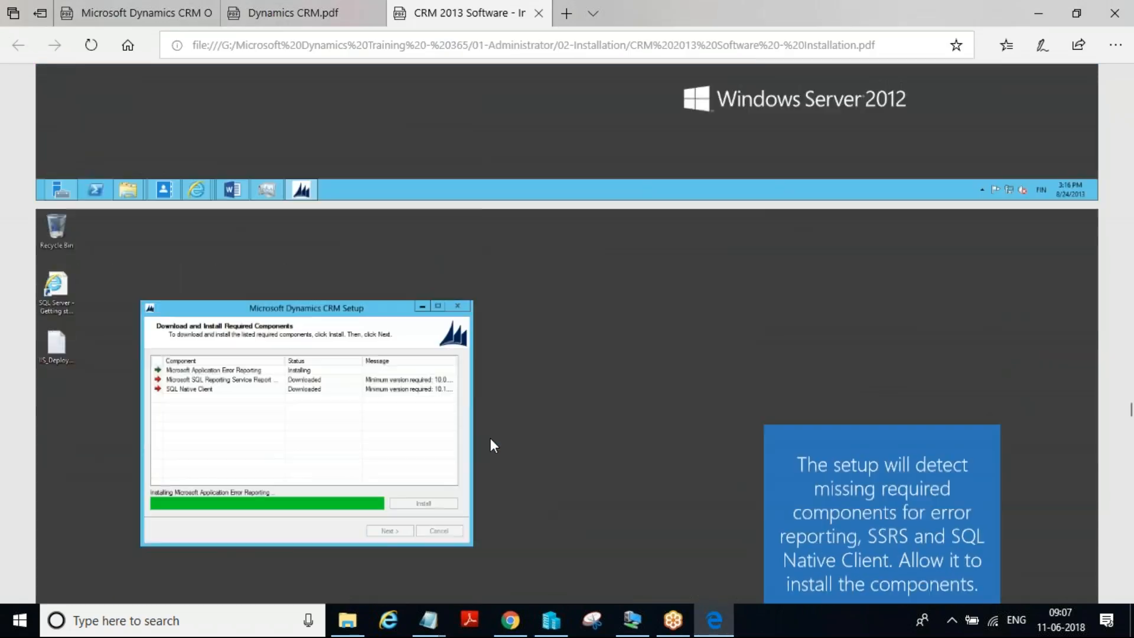
pyautogui.scroll(-2, 491, 439)
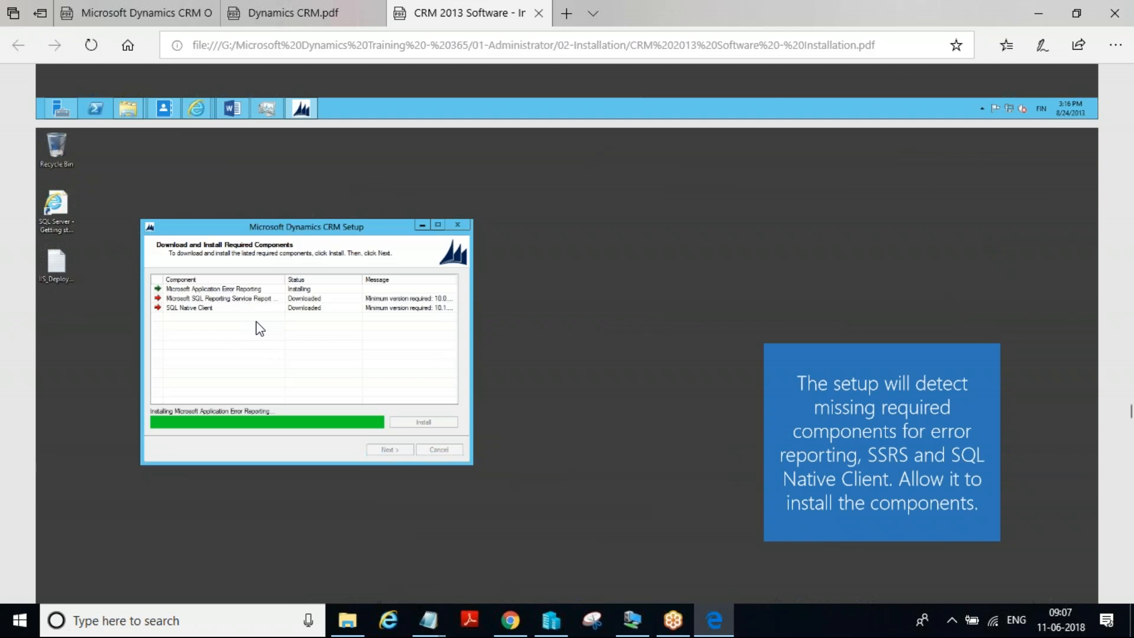
pyautogui.scroll(-10, 260, 328)
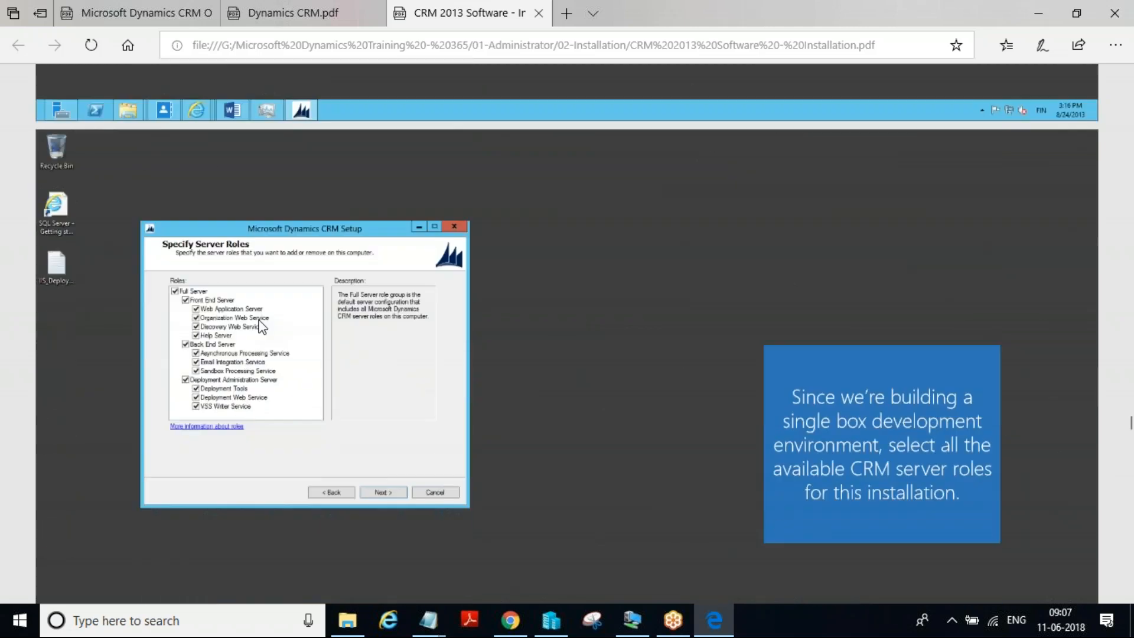
pyautogui.scroll(8, 260, 328)
pyautogui.scroll(-5, 260, 322)
pyautogui.scroll(14, 261, 320)
pyautogui.scroll(4, 261, 324)
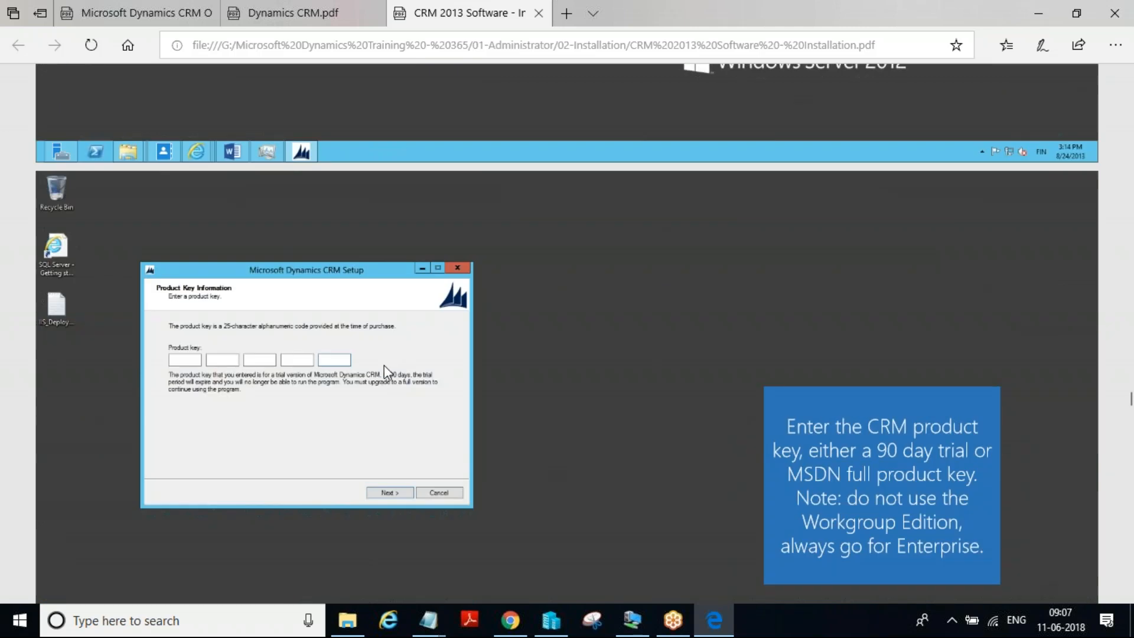
# Review the remaining PDF pages, from deployment options, service accounts and website port to system checks, Reporting Extensions and verifying the CRM website
pyautogui.scroll(-13, 385, 370)
pyautogui.scroll(-16, 386, 373)
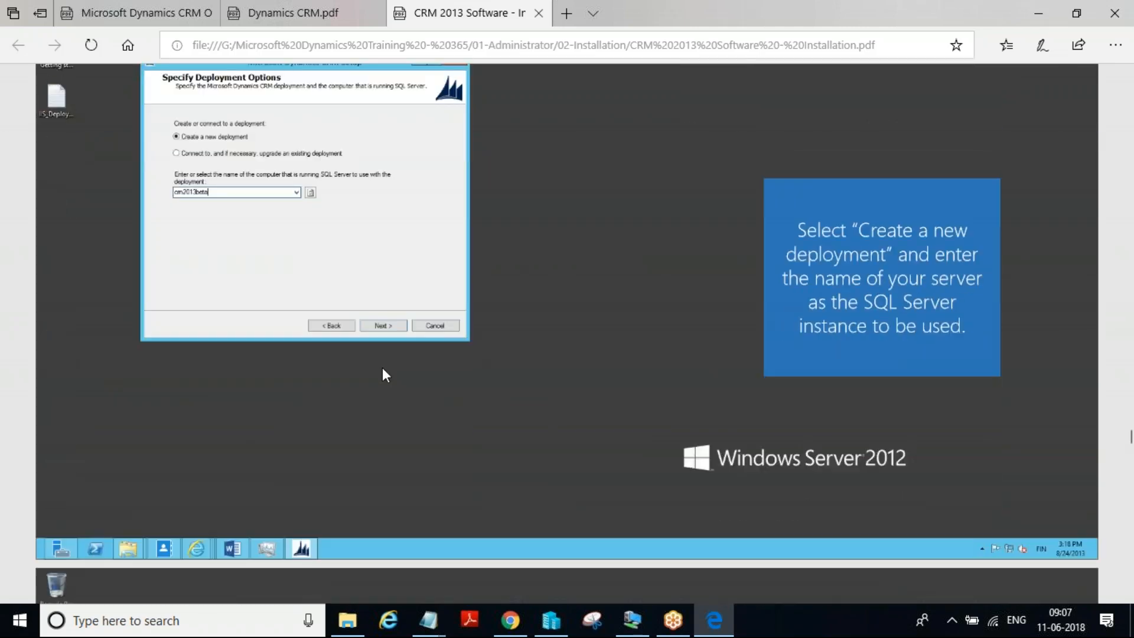
pyautogui.scroll(-13, 383, 369)
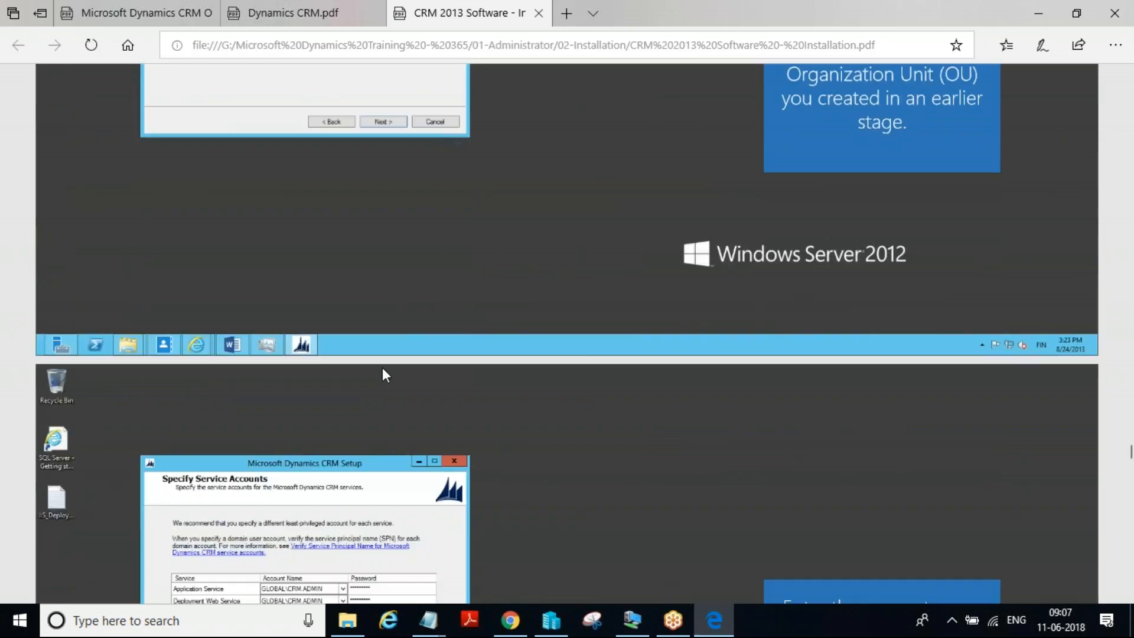
pyautogui.scroll(-14, 382, 368)
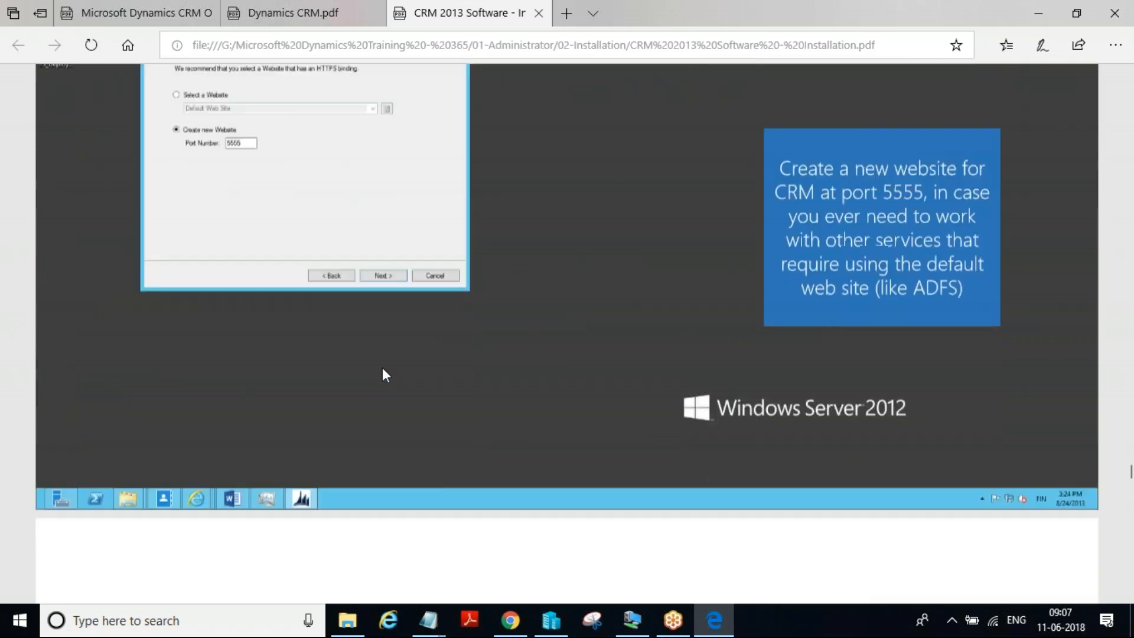
pyautogui.scroll(-15, 383, 370)
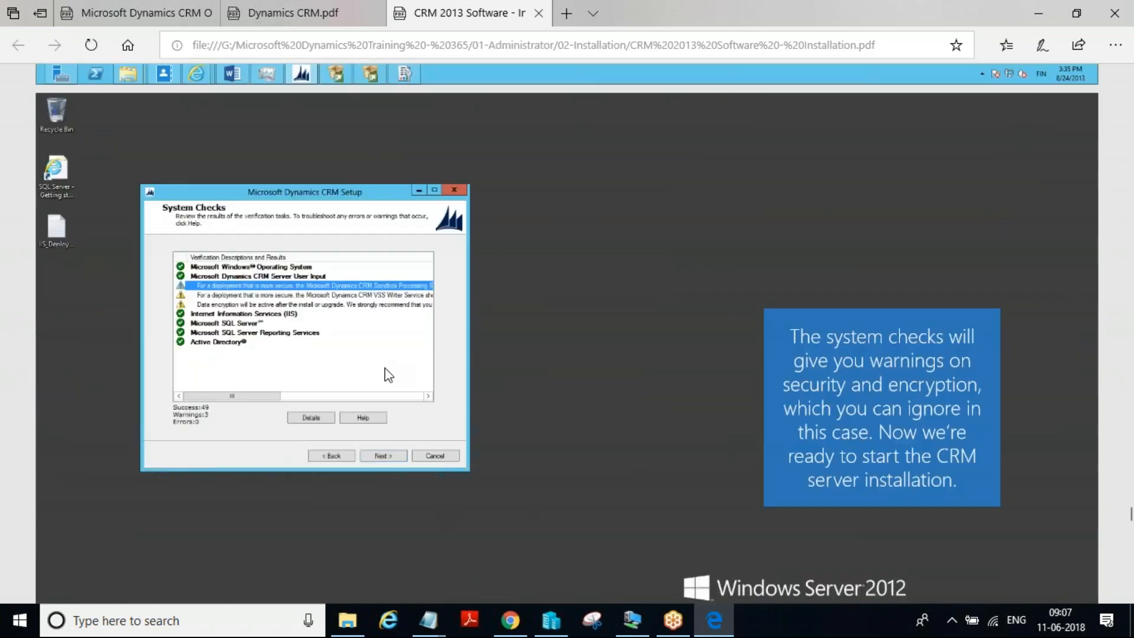
pyautogui.scroll(-15, 384, 371)
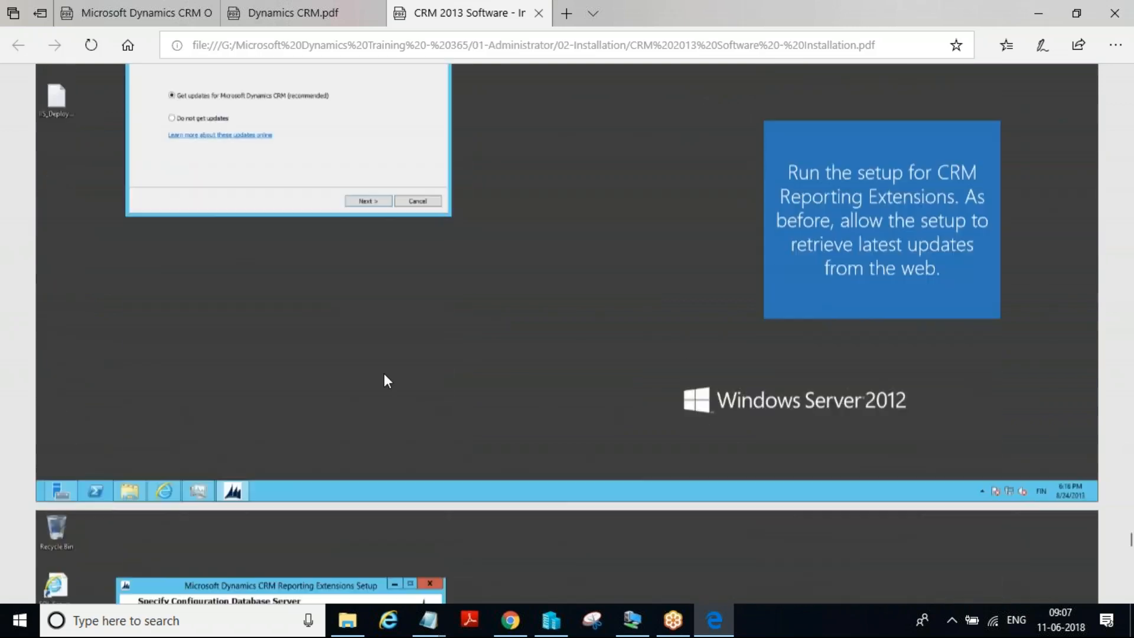
pyautogui.scroll(-15, 384, 375)
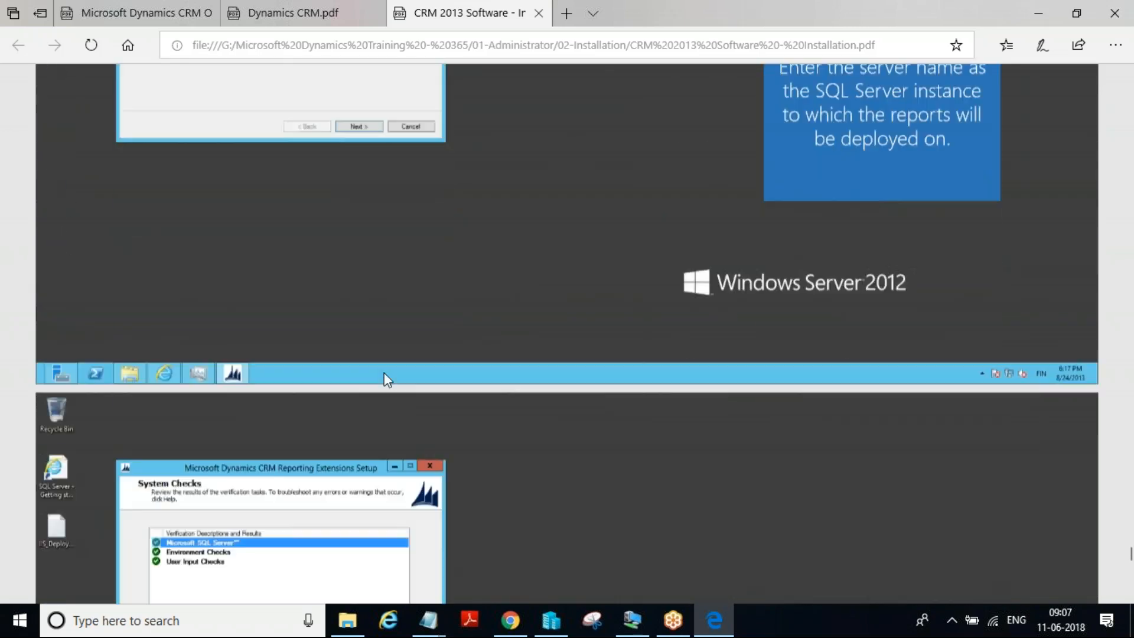
pyautogui.scroll(-15, 385, 378)
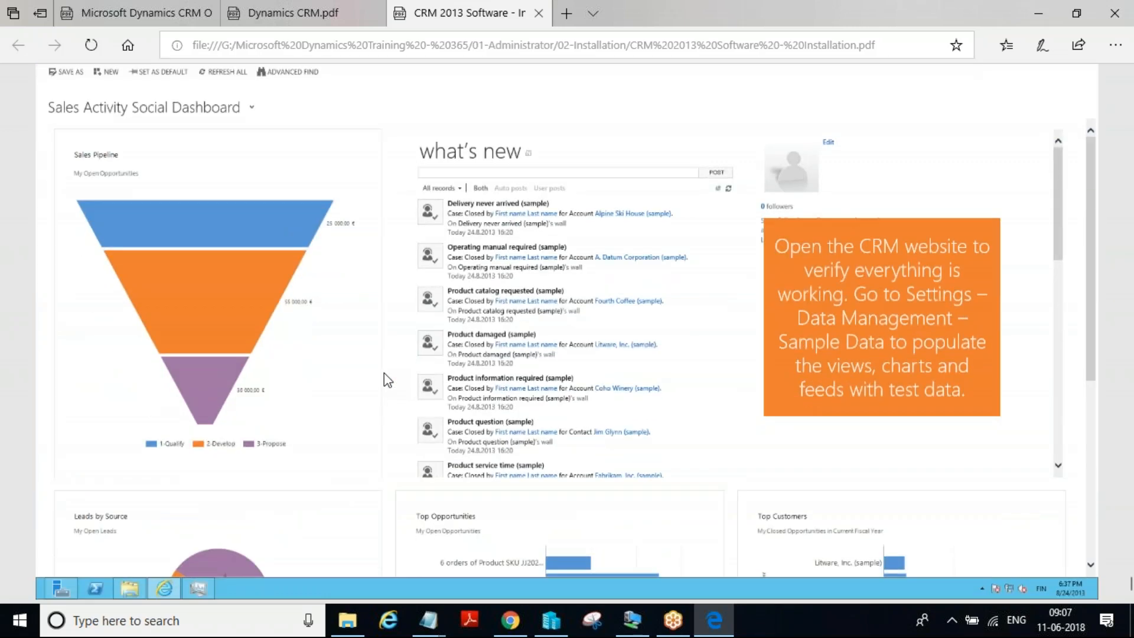
pyautogui.scroll(-3, 384, 374)
# Switch to the Windows Server 2012 R2 virtual machine and sign in to the domain Administrator account with its password
pyautogui.click(631, 619)
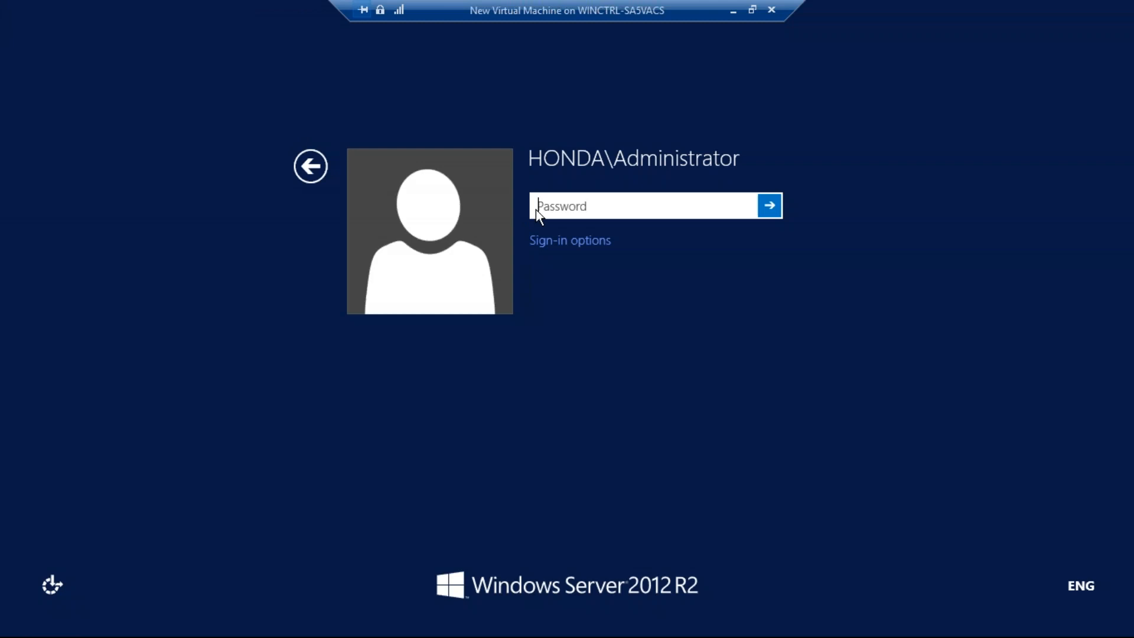
pyautogui.write('••••••••')
pyautogui.press('Return')
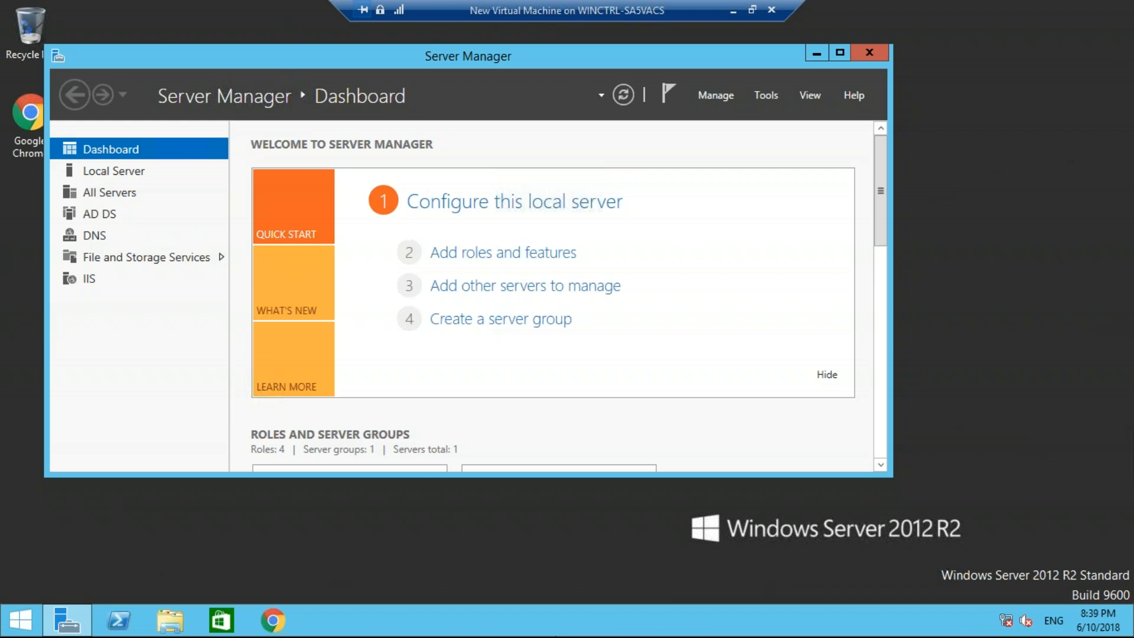
# Launch SQL Server Management Studio with the ssms command and connect to the virtual machine's Database Engine using Windows Authentication
pyautogui.press('super+r')
pyautogui.press('BackSpace')
pyautogui.write('ssms')
pyautogui.press('Return')
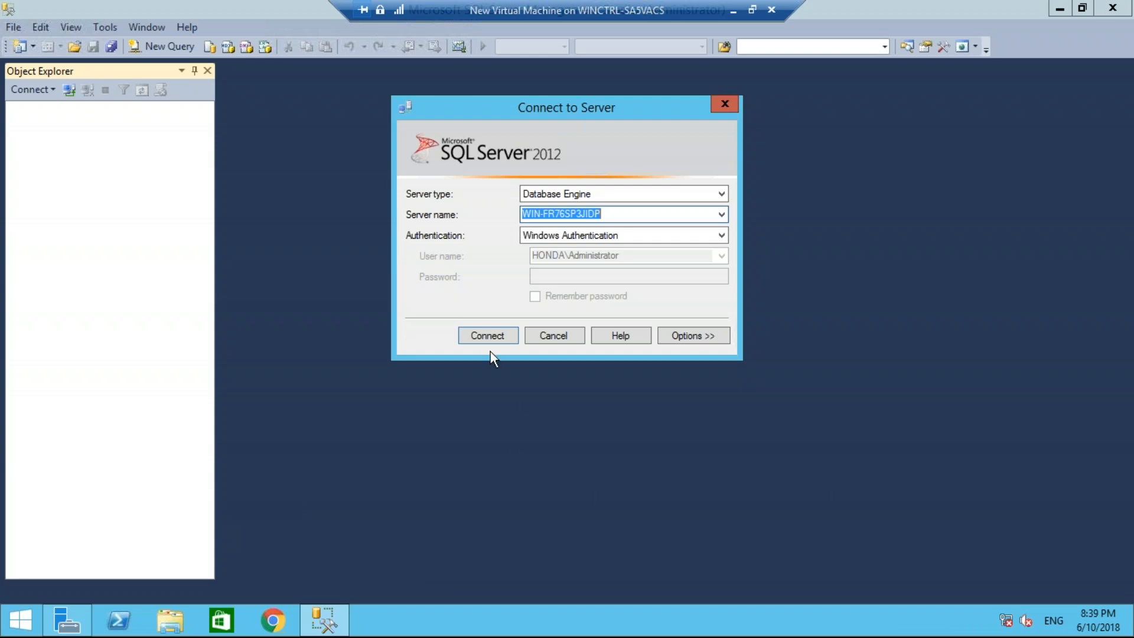
pyautogui.click(484, 333)
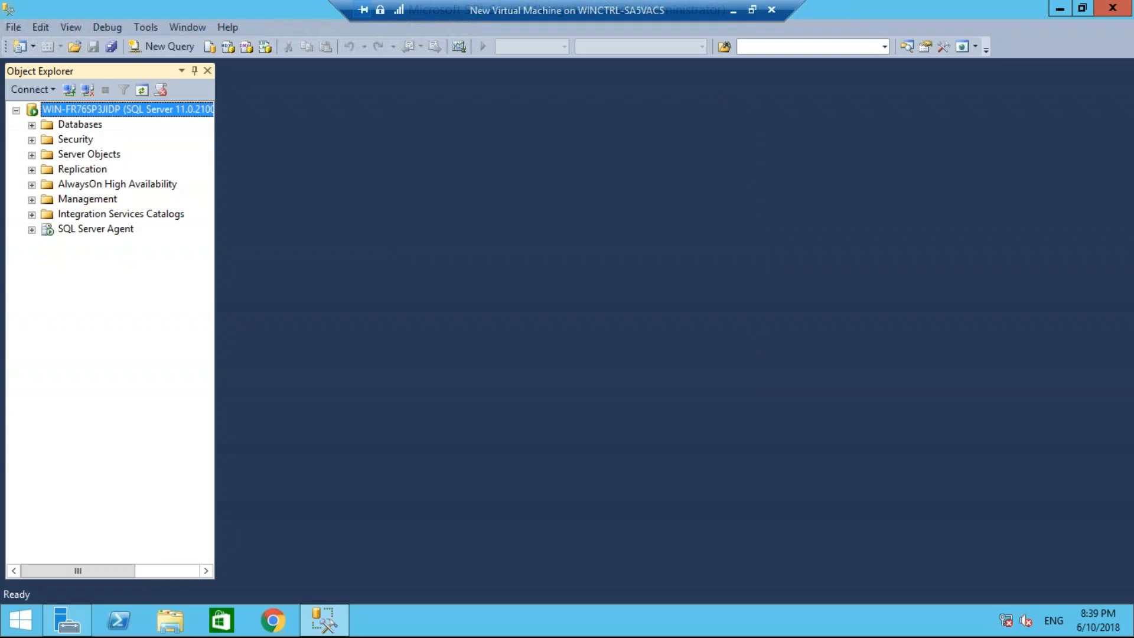
# Expand the server's Databases folder and examine the MSCRM_CONFIG configuration database and the demo_MSCRM organization database
pyautogui.click(31, 125)
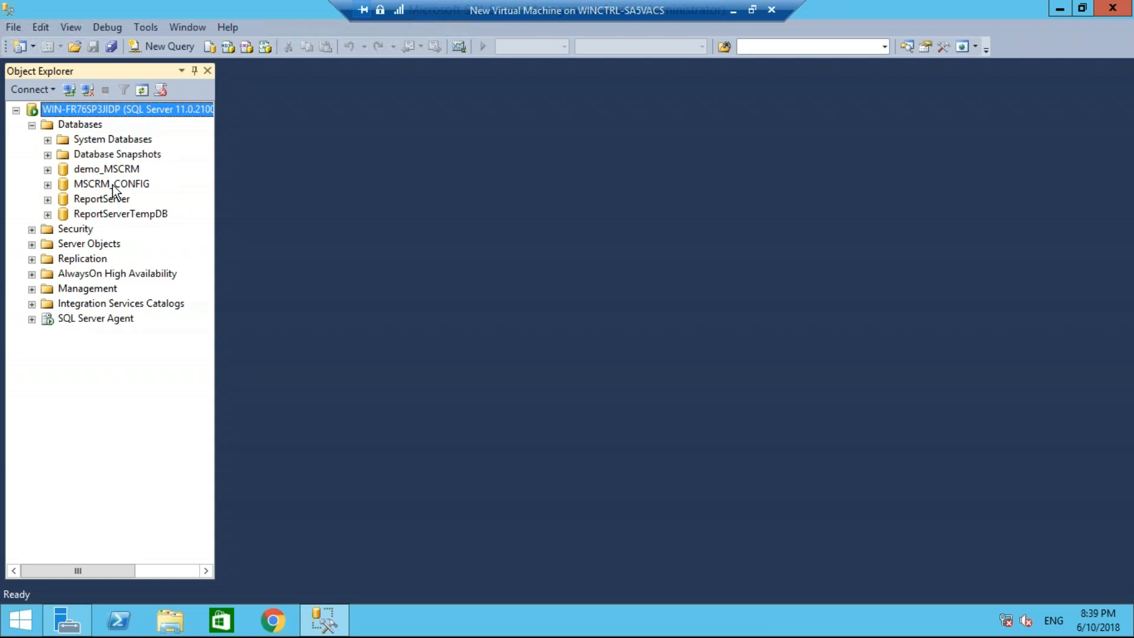
pyautogui.click(130, 183)
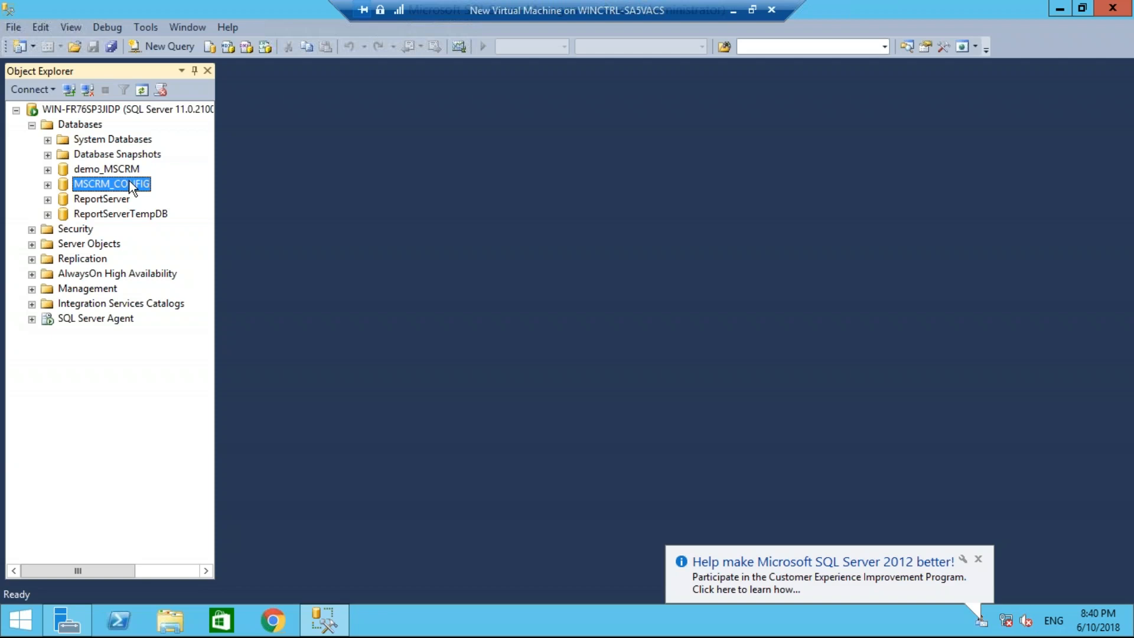
pyautogui.click(123, 168)
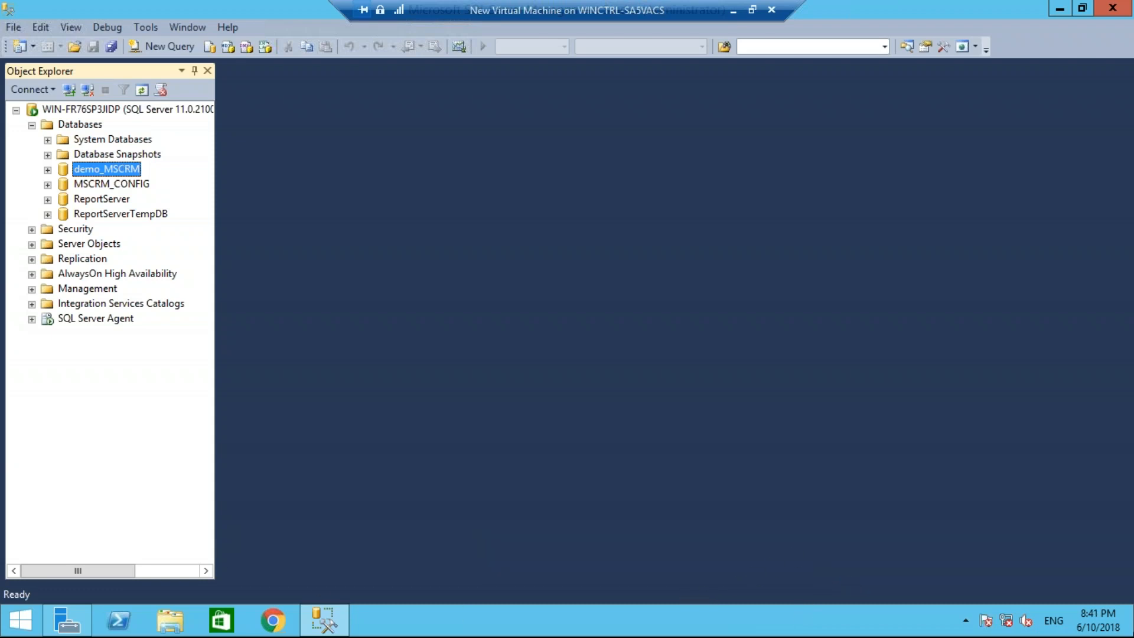
# Search the virtual machine for Deployment Manager, open it maximized and show the deployment's Organizations list
pyautogui.moveTo(1133, 637)
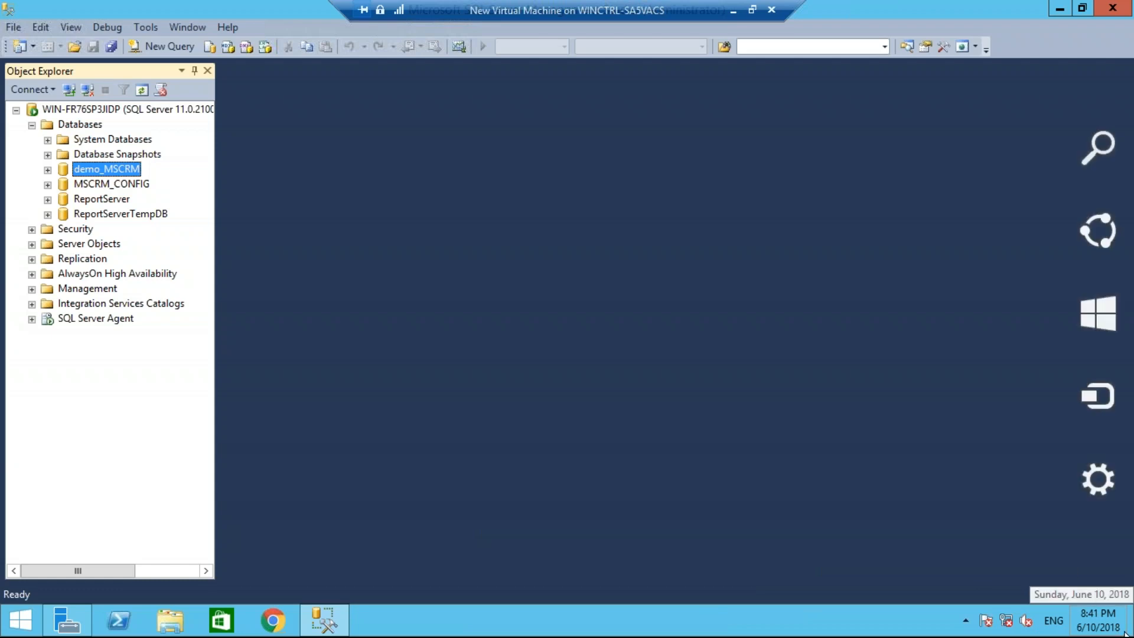
pyautogui.click(1107, 166)
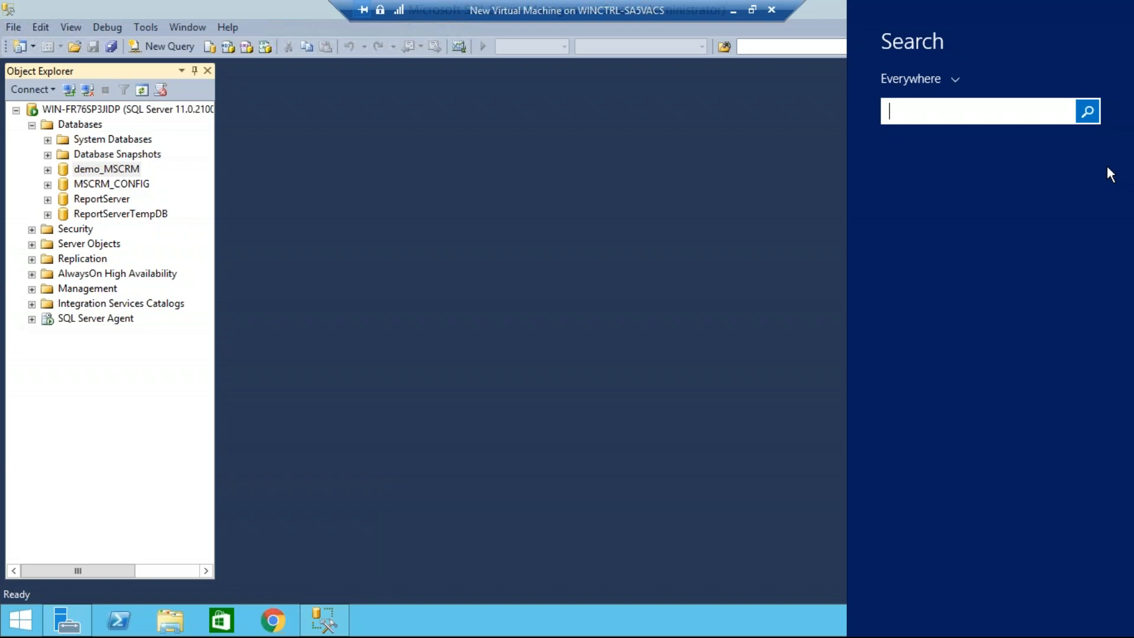
pyautogui.write('deployment Manager')
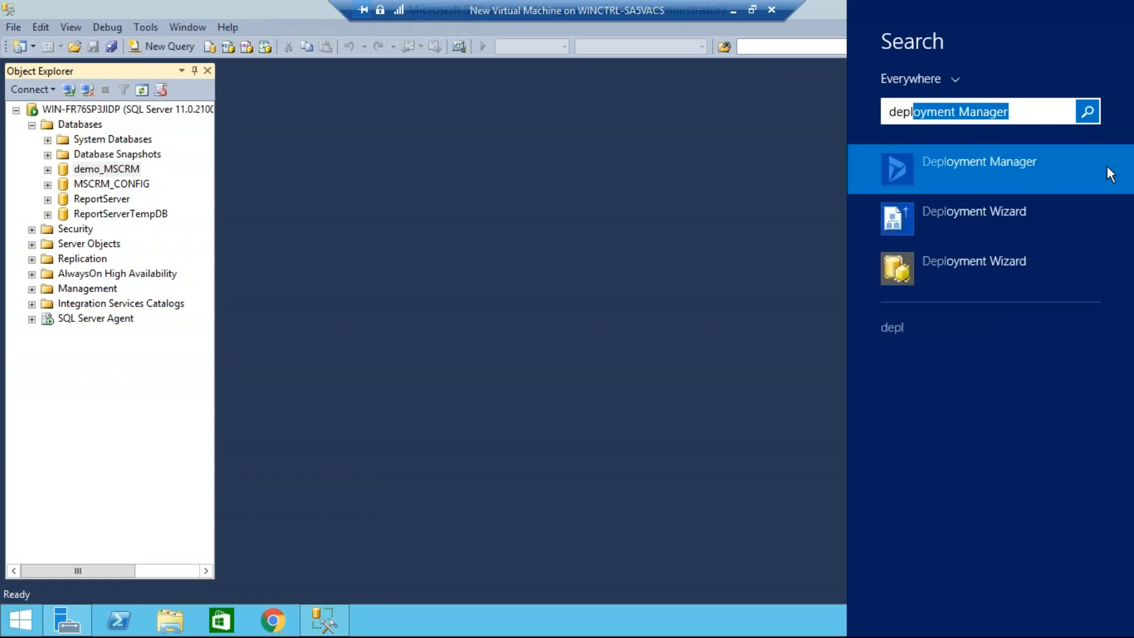
pyautogui.click(1038, 163)
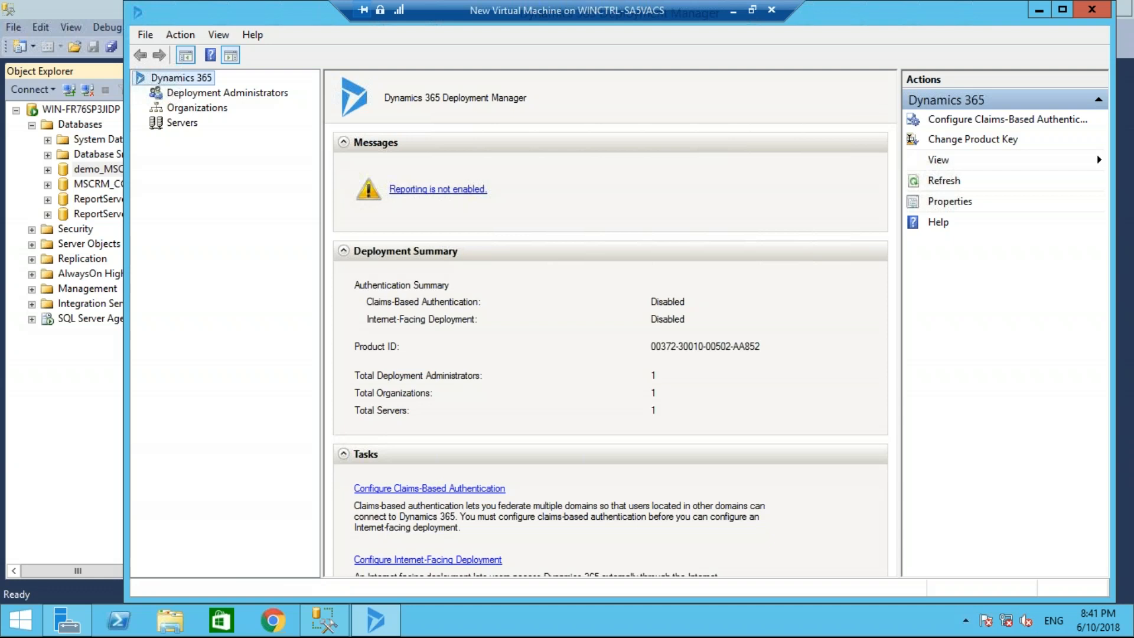
pyautogui.doubleClick(293, 14)
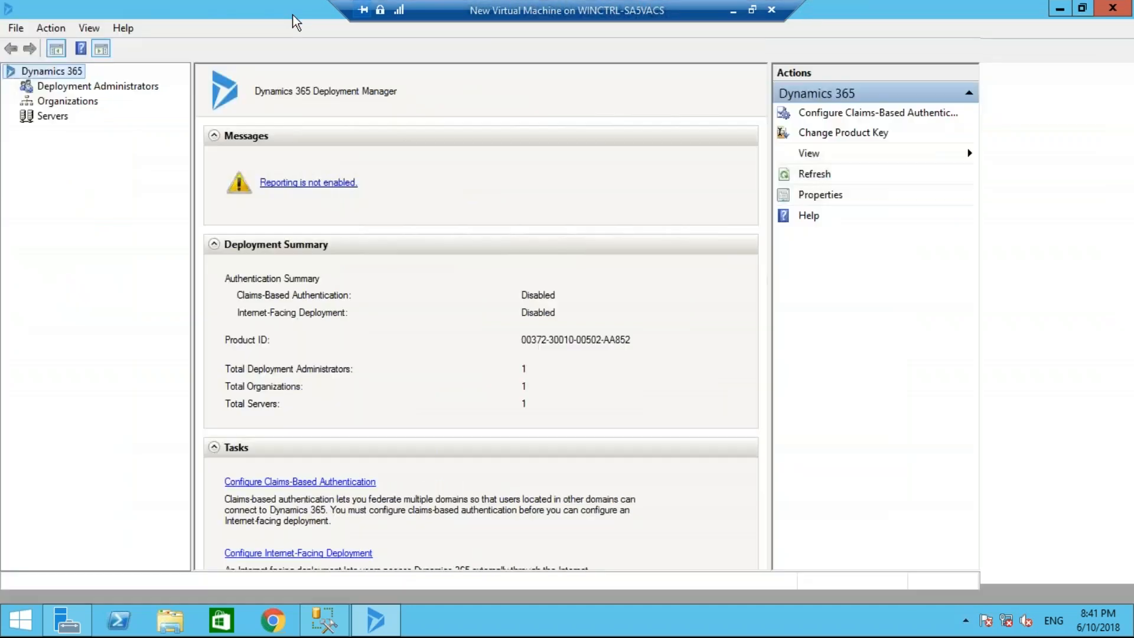
pyautogui.click(62, 104)
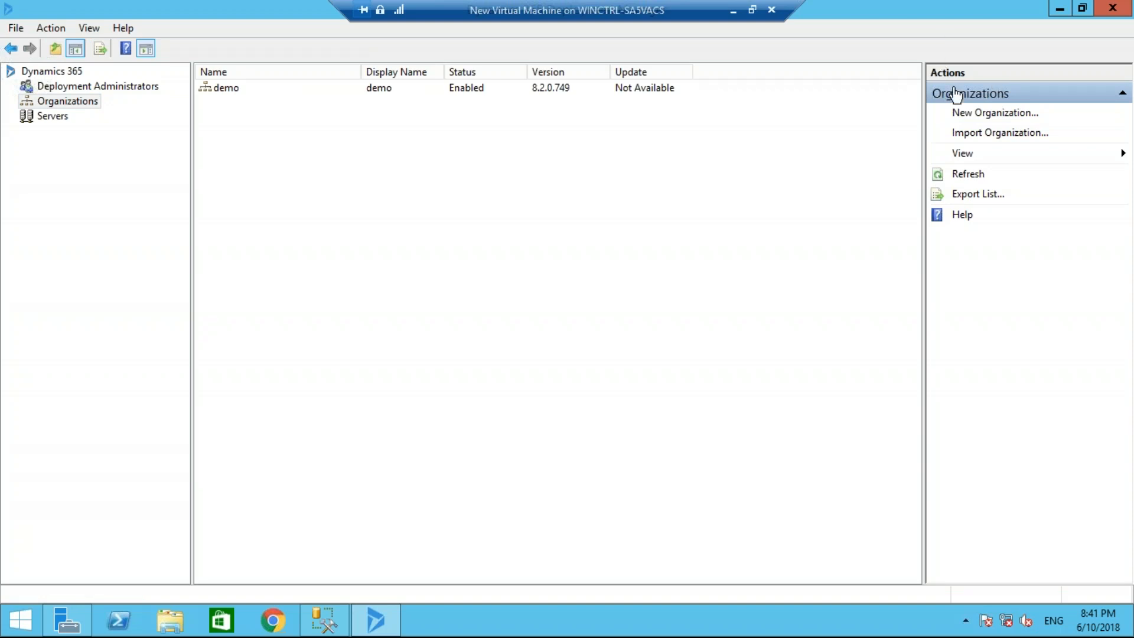
# Start a new organization and enter JUNE2018 as its display name and unique database name
pyautogui.click(1014, 114)
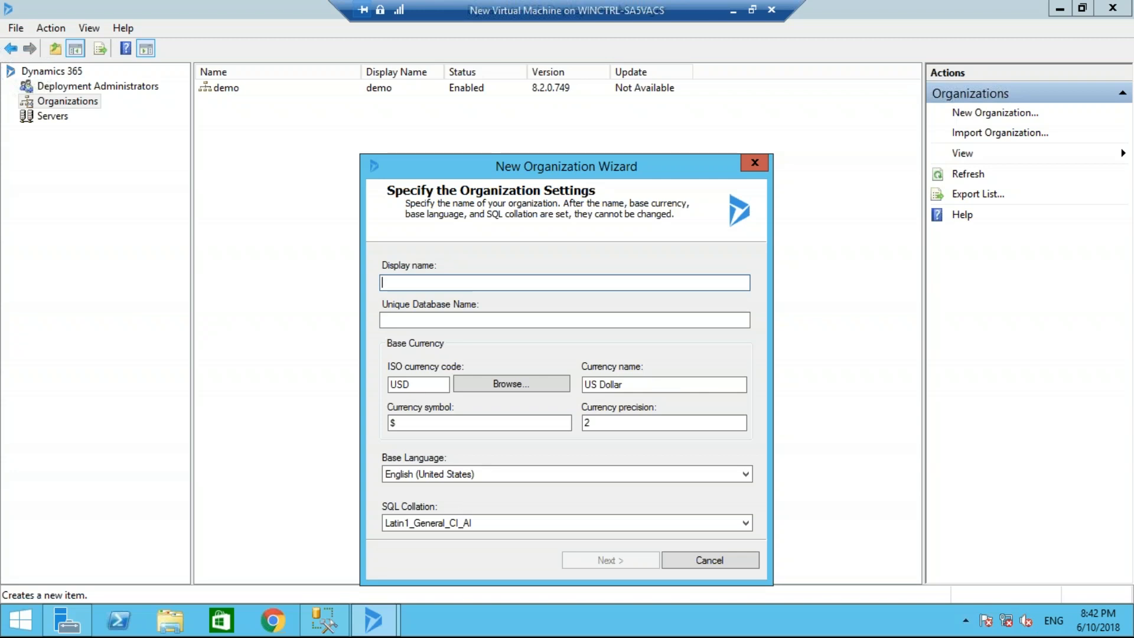
pyautogui.write('JUNE2018')
pyautogui.press('Tab')
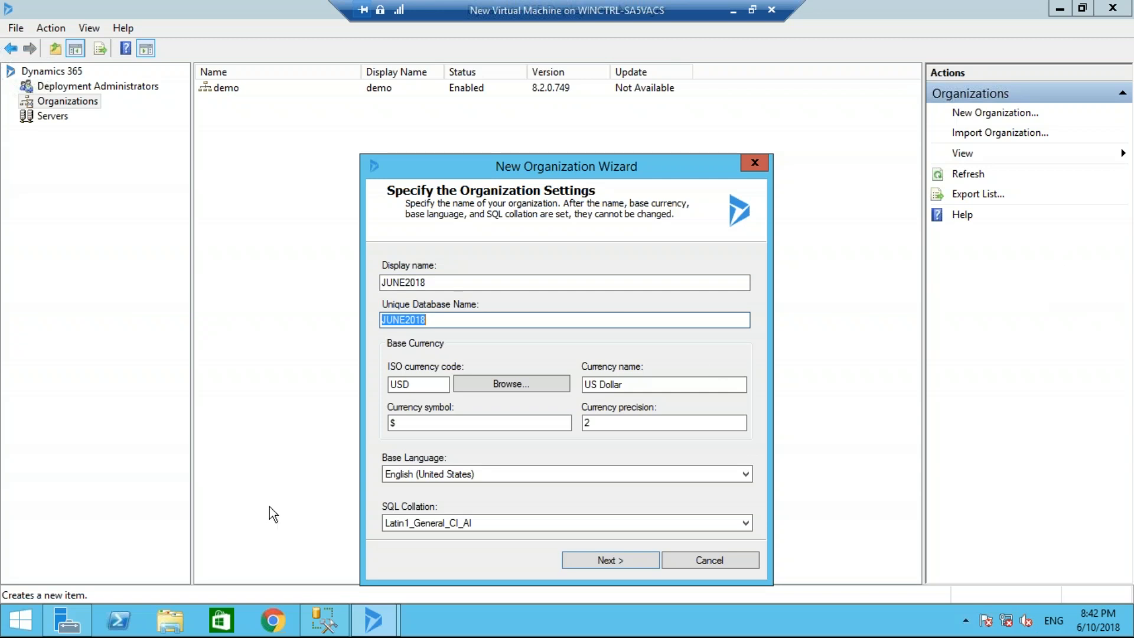
# Check the existing databases in SQL Server Management Studio, then run the new organization's system checks without joining the Customer Experience Improvement Program
pyautogui.click(320, 623)
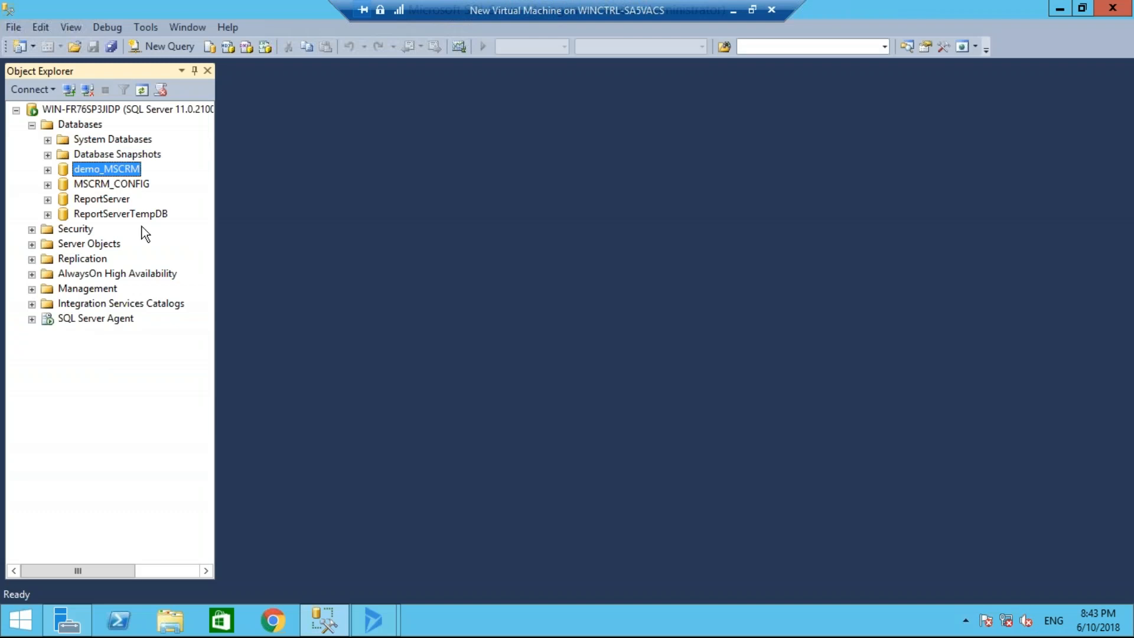
pyautogui.click(373, 621)
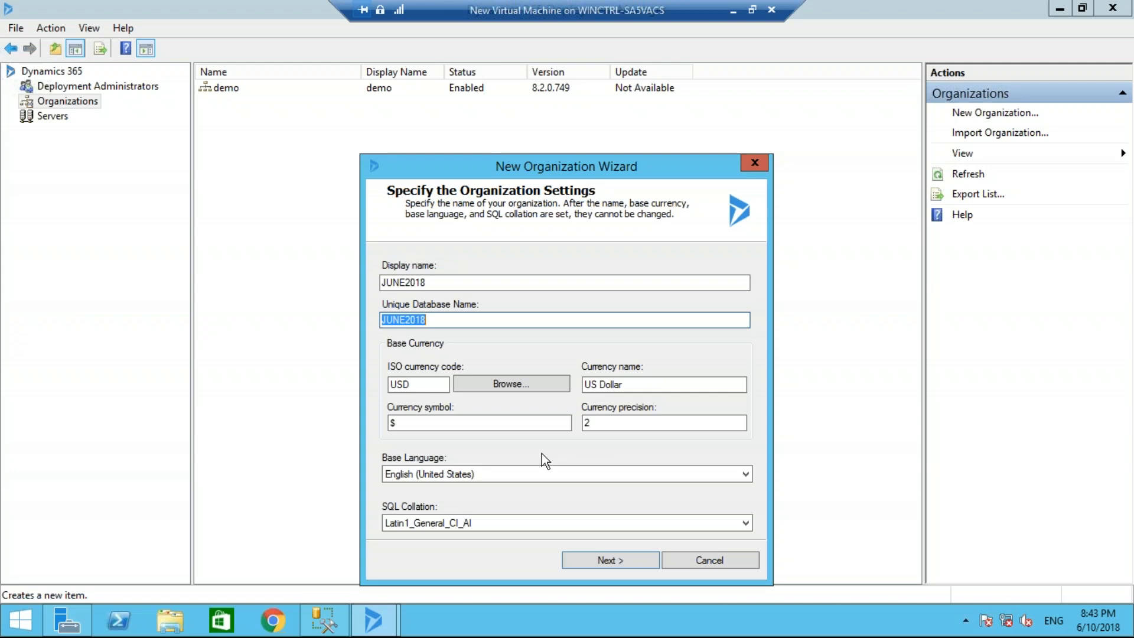
pyautogui.click(633, 561)
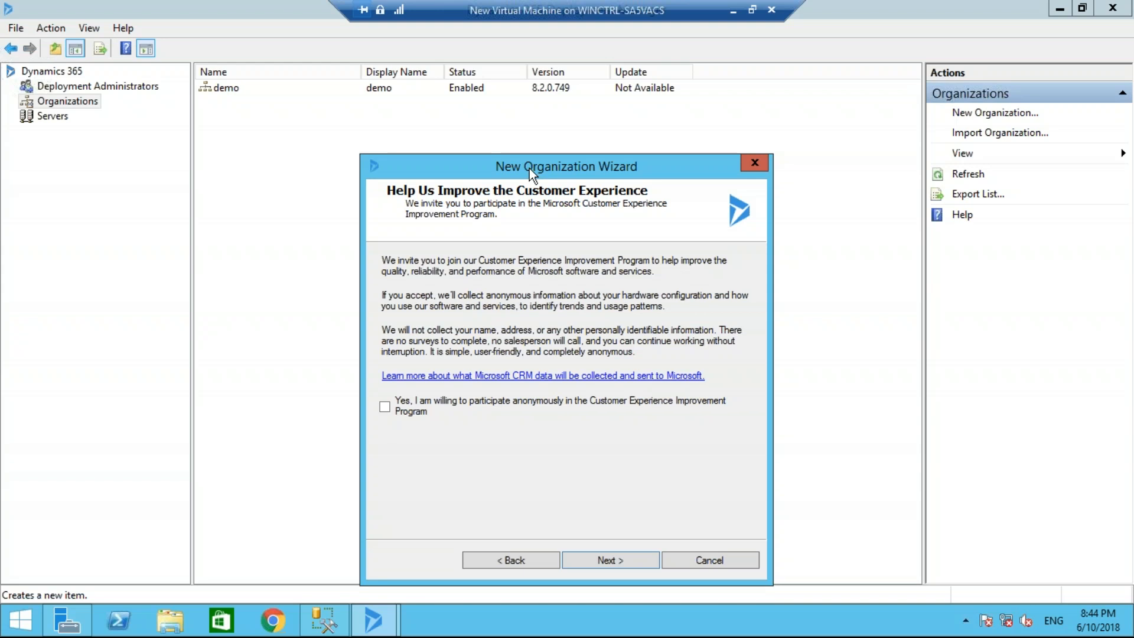
pyautogui.click(619, 558)
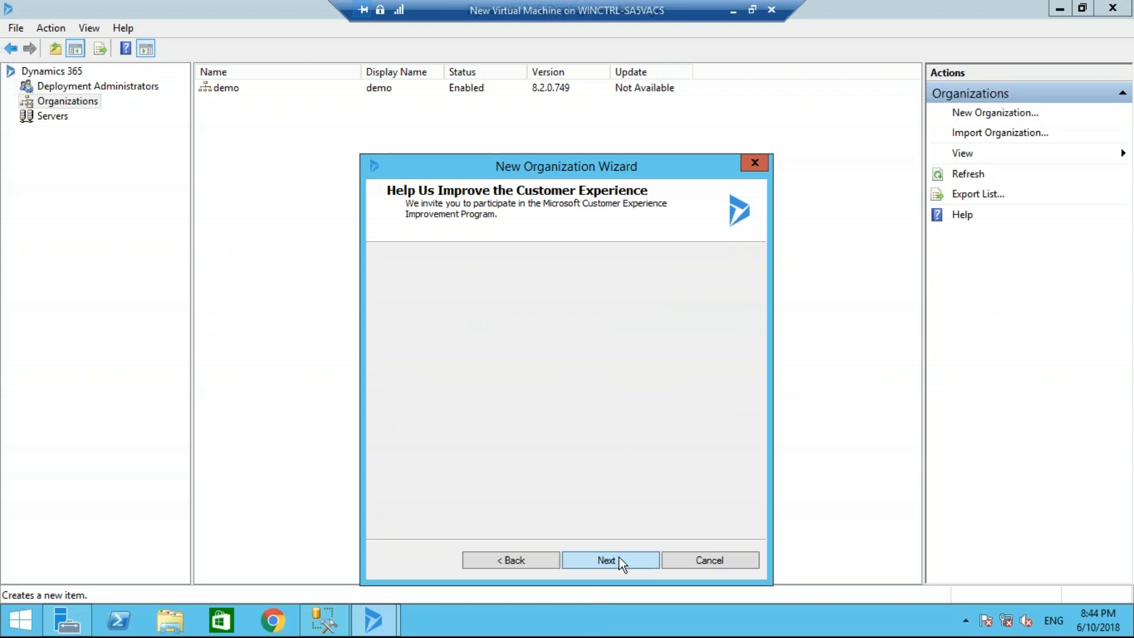
pyautogui.click(619, 558)
pyautogui.click(619, 557)
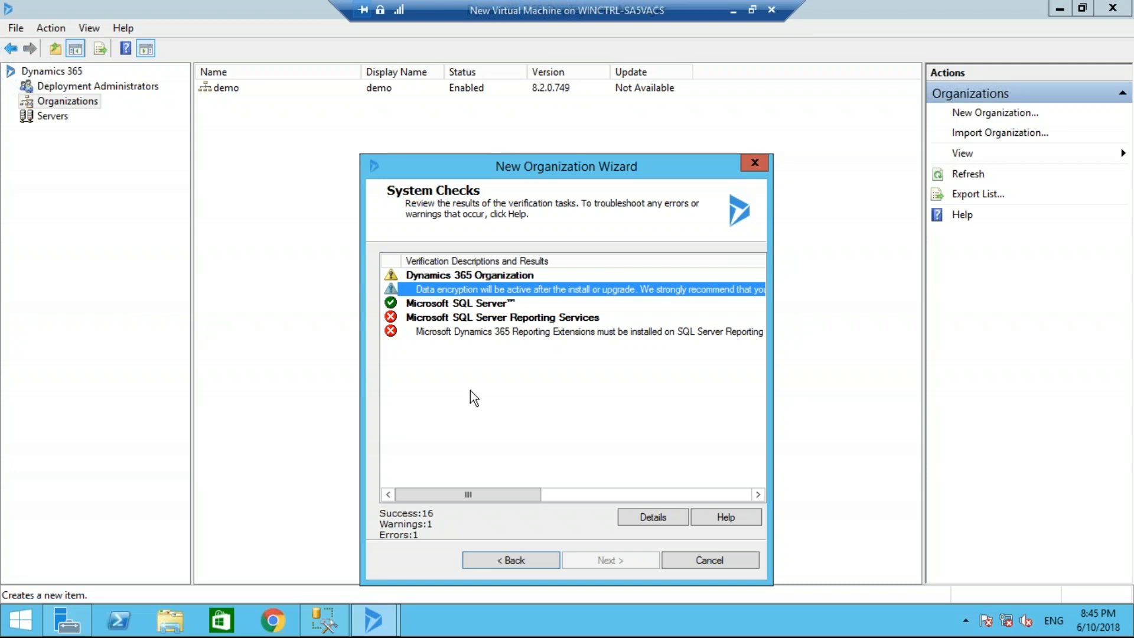
# Review the system check results for the new organization and cancel the New Organization Wizard
pyautogui.moveTo(507, 490); pyautogui.dragTo(479, 466)
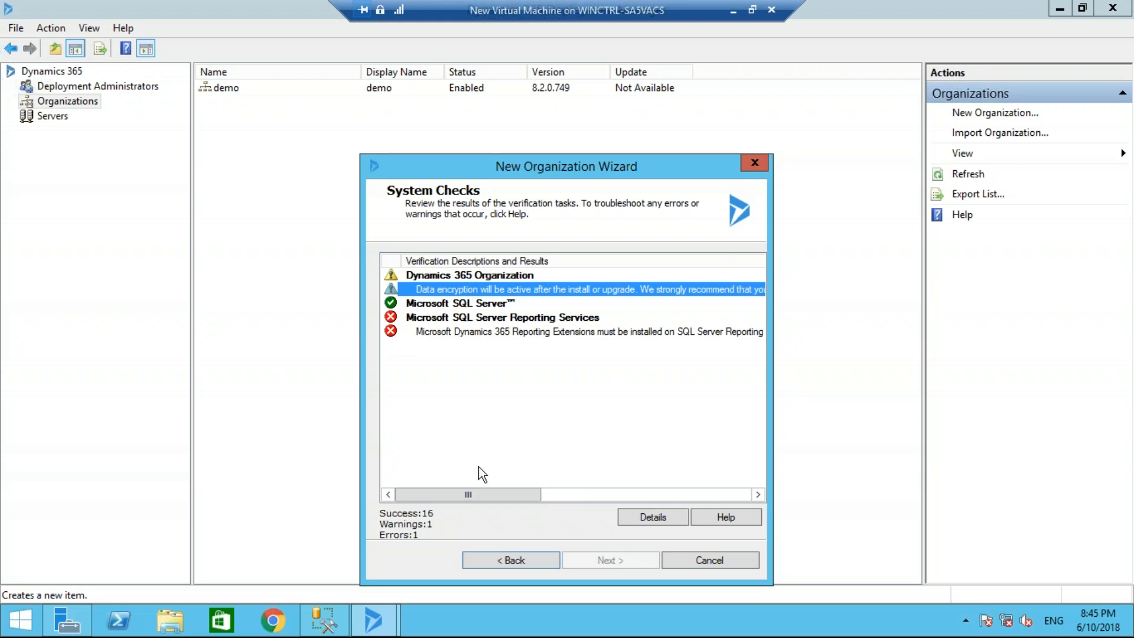
pyautogui.click(707, 563)
pyautogui.click(592, 377)
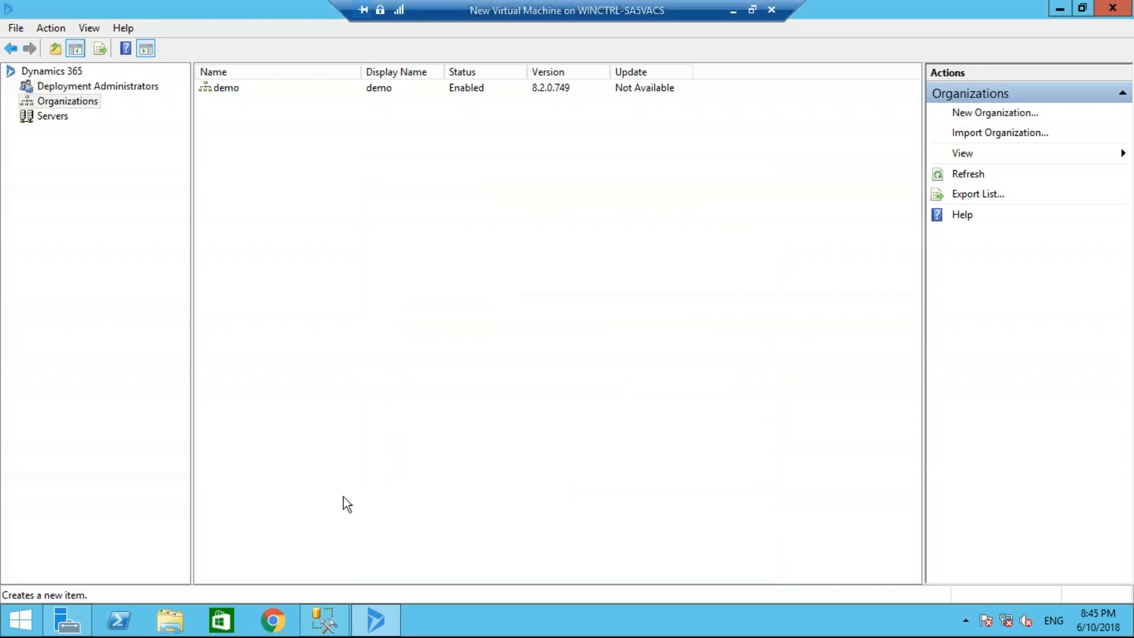
# Switch to File Explorer, go to C:\New folder\SrsDataConnector and run the SetupSrsDataConnector application
pyautogui.click(169, 624)
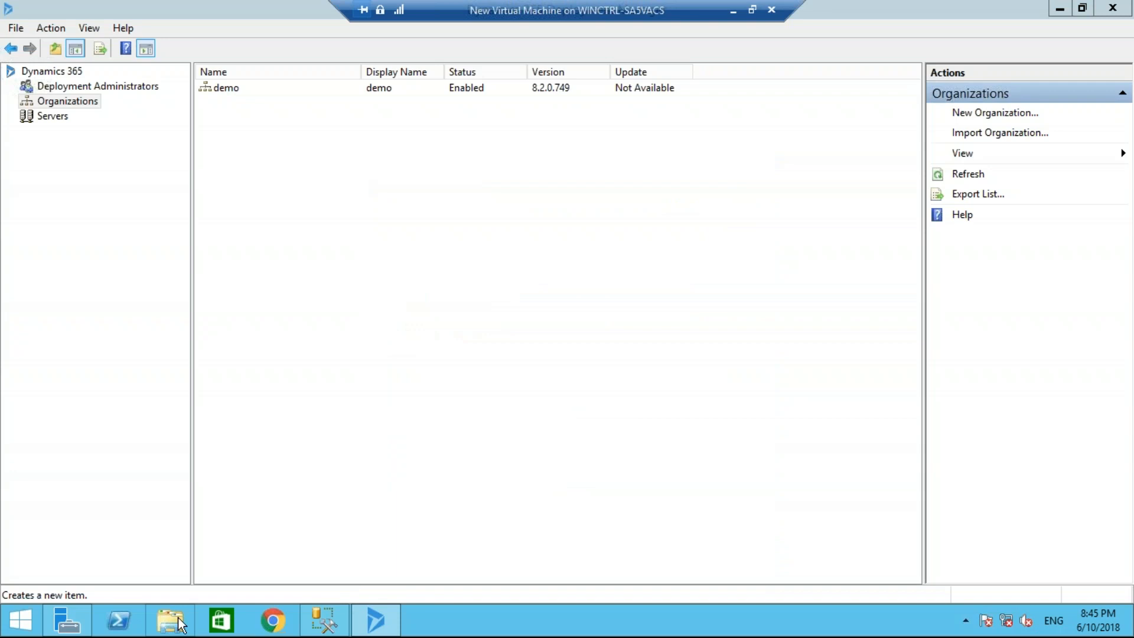
pyautogui.click(179, 618)
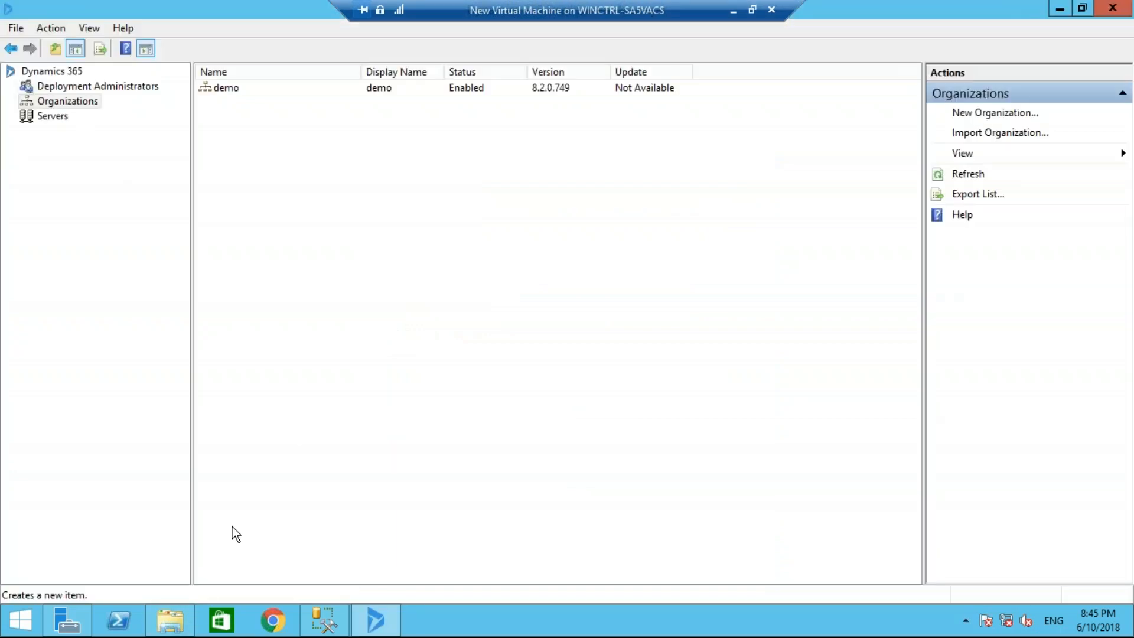
pyautogui.click(183, 618)
pyautogui.doubleClick(459, 243)
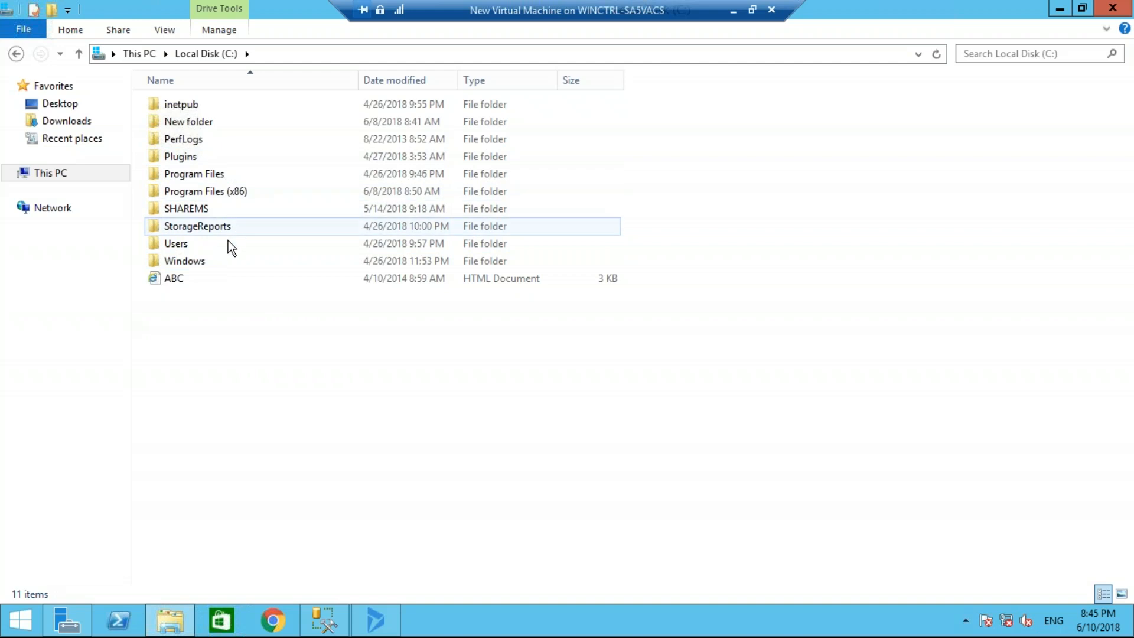
pyautogui.doubleClick(233, 121)
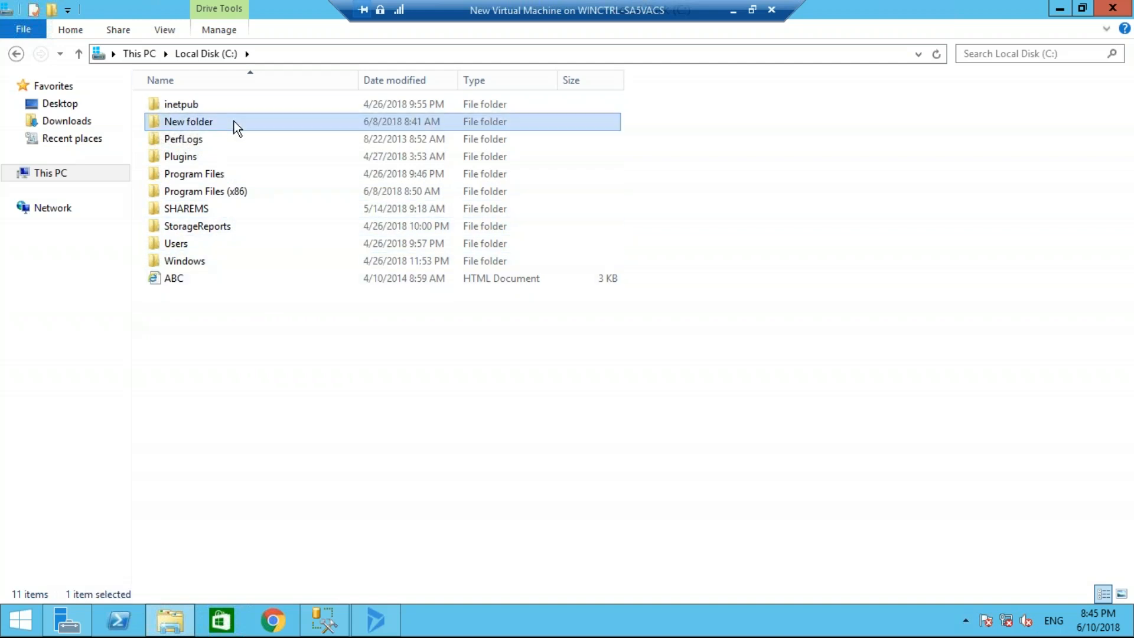
pyautogui.scroll(-2, 286, 360)
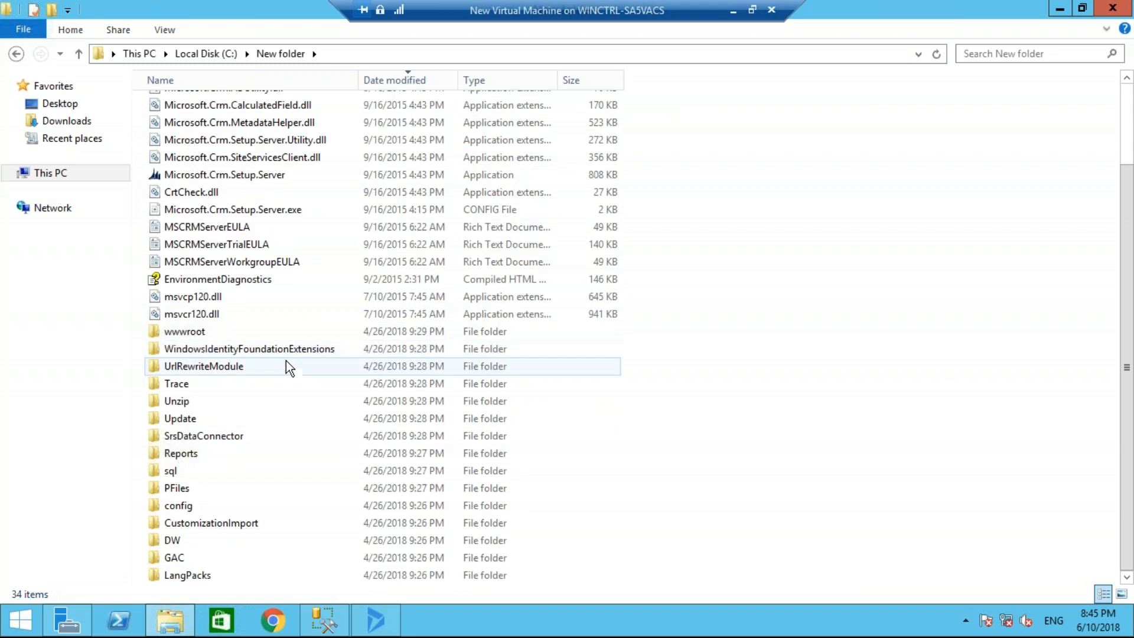
pyautogui.doubleClick(250, 434)
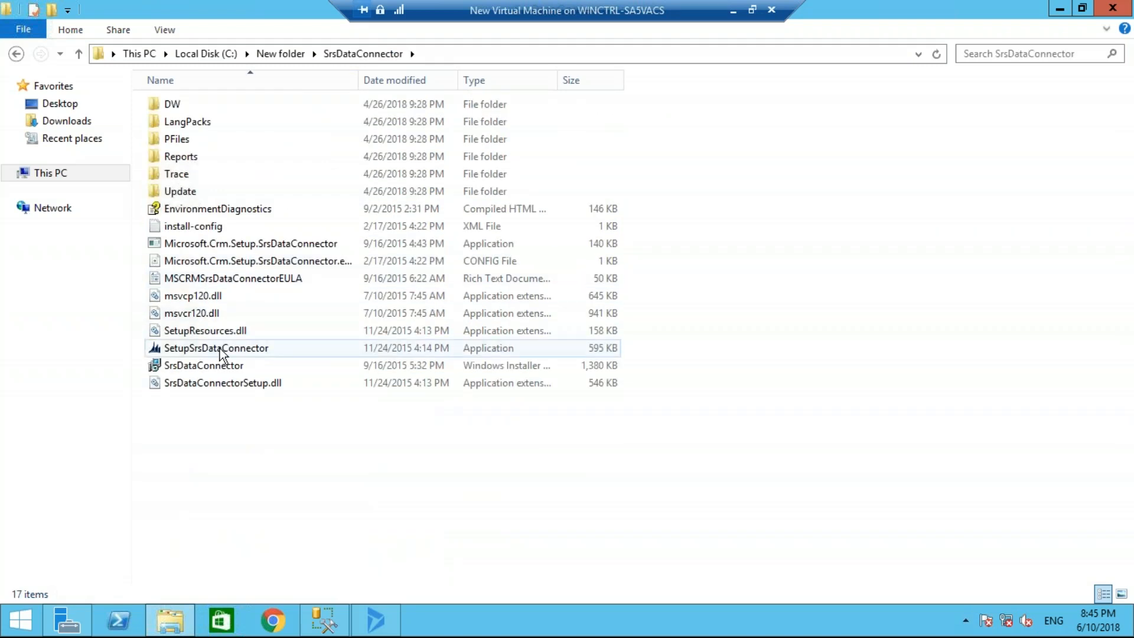
pyautogui.doubleClick(221, 350)
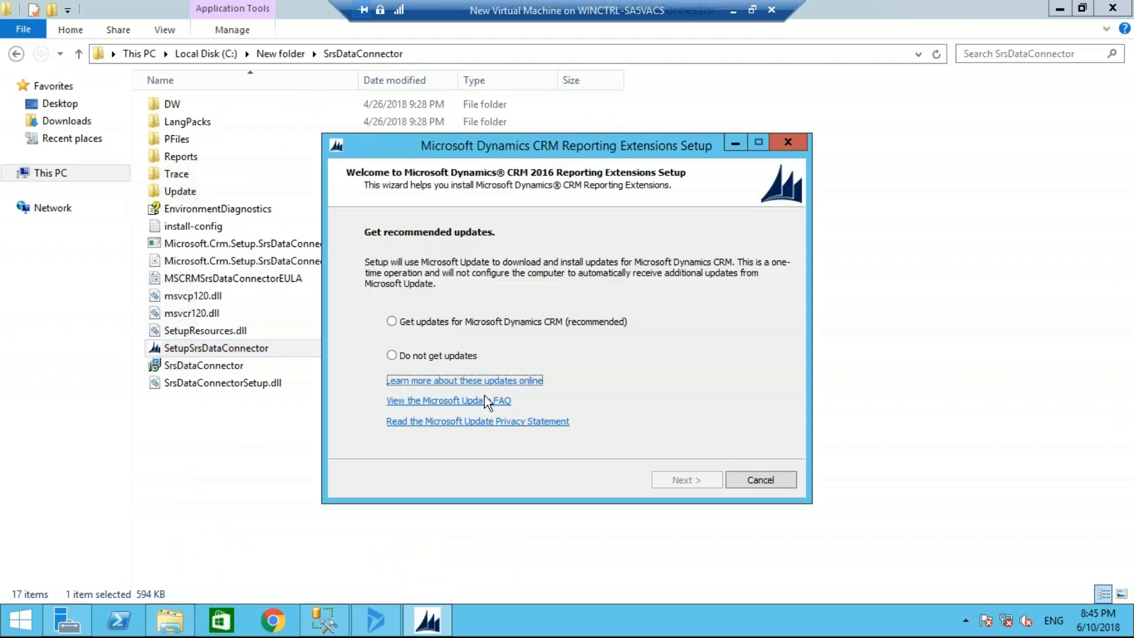
# Choose not to get updates in the Reporting Extensions setup and accept the license agreement
pyautogui.click(397, 356)
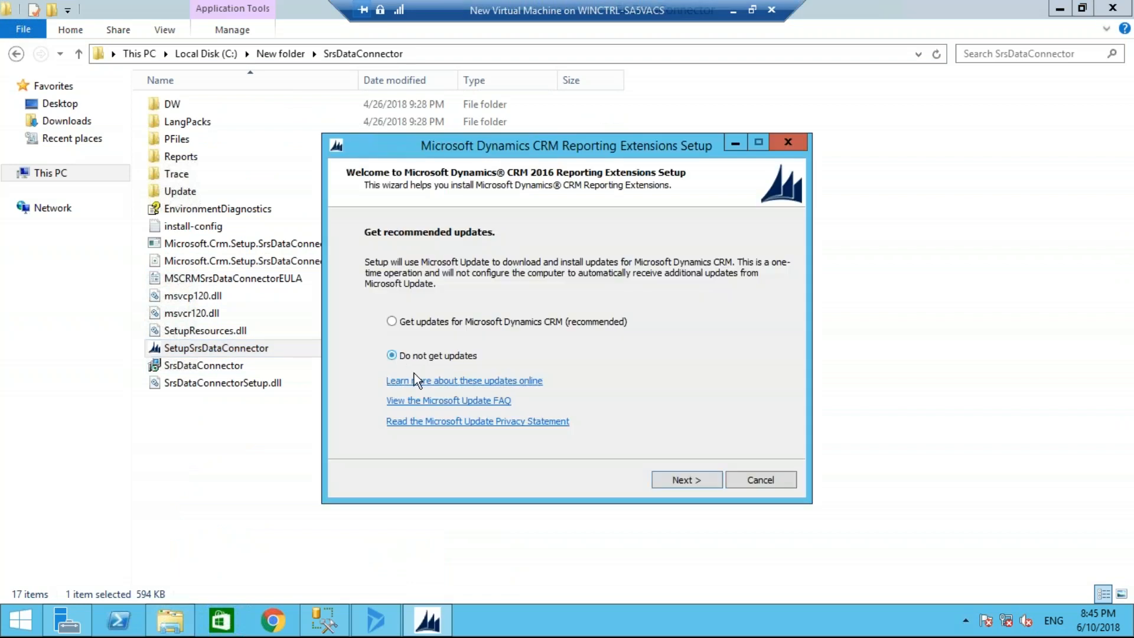
pyautogui.click(703, 479)
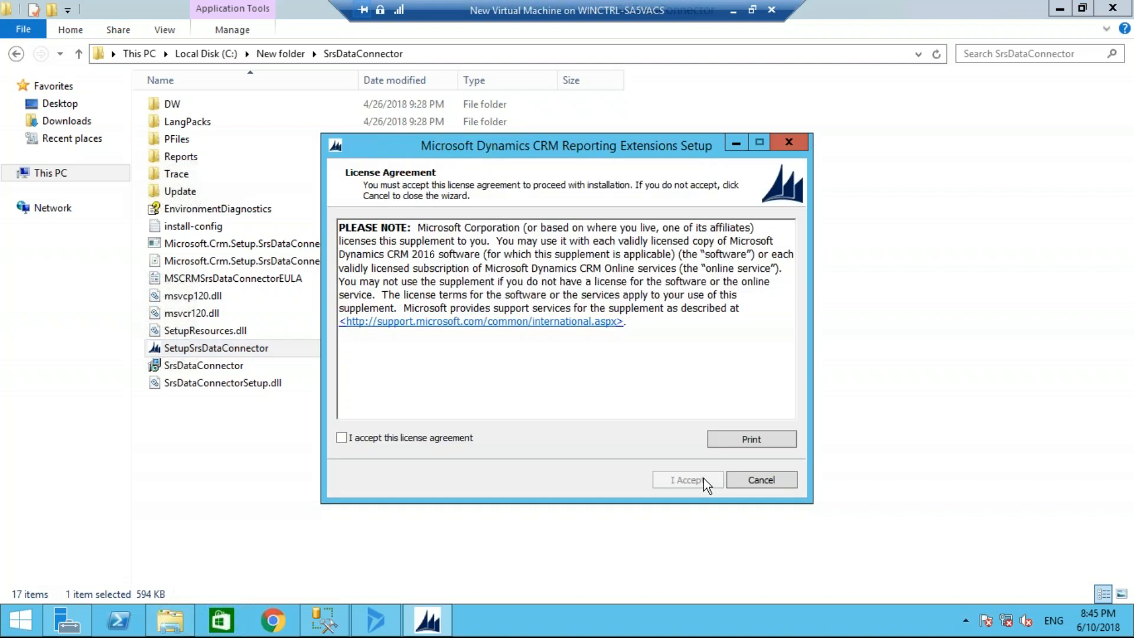
pyautogui.click(356, 438)
pyautogui.click(691, 481)
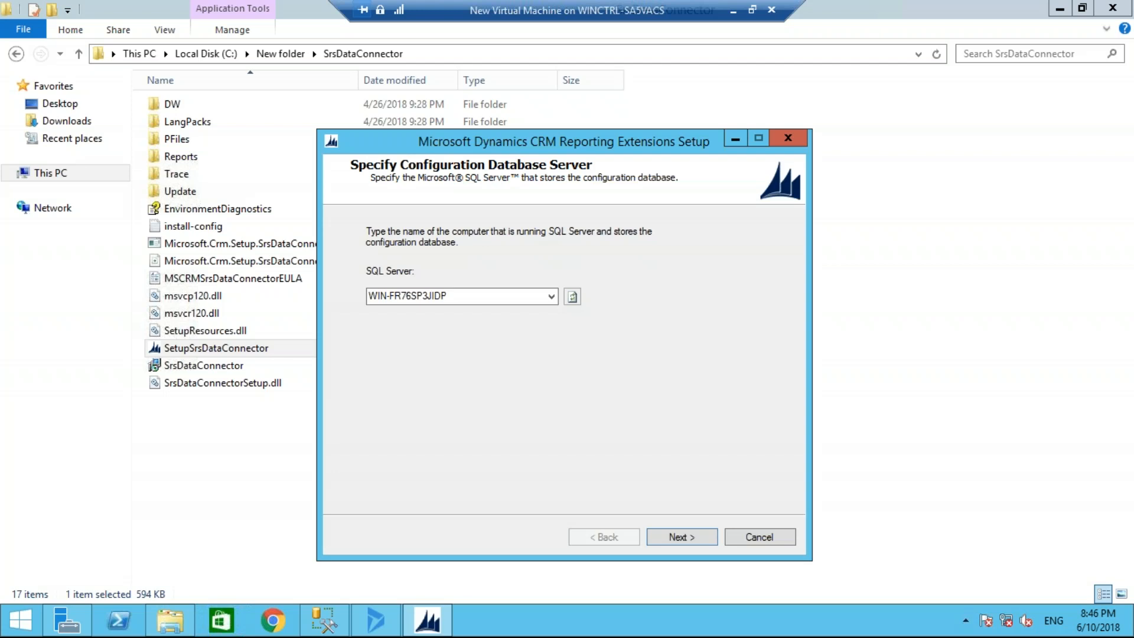
# Keep WIN-FR76SP3JIDP as the configuration database server, decline Microsoft Update and run the Reporting Extensions system checks
pyautogui.click(689, 539)
pyautogui.click(689, 539)
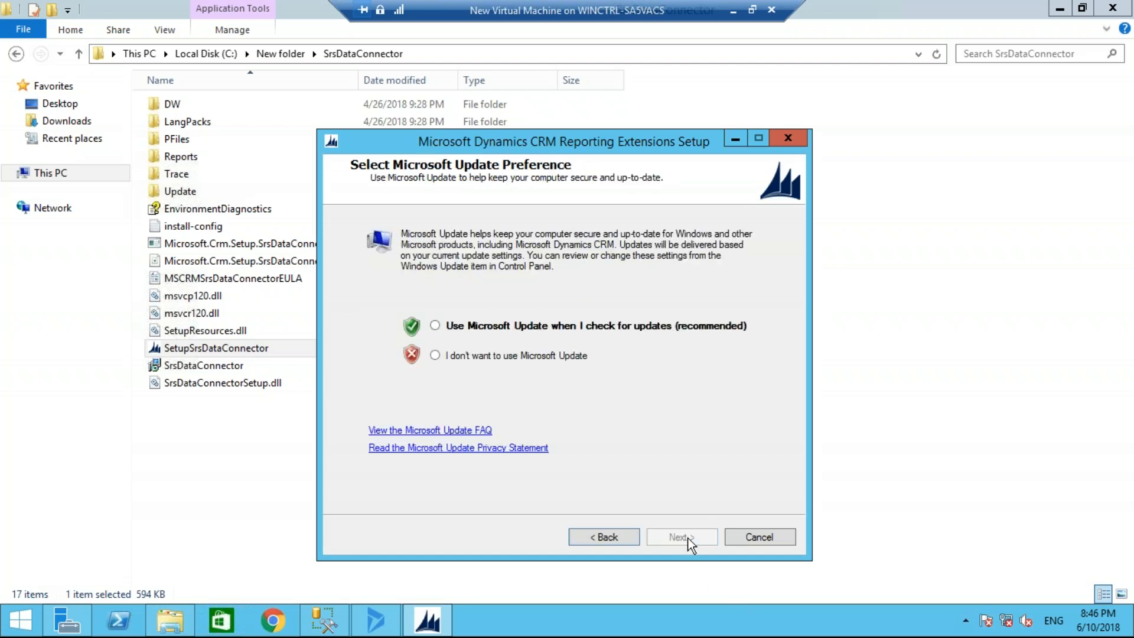
pyautogui.click(438, 356)
pyautogui.click(682, 537)
pyautogui.click(682, 535)
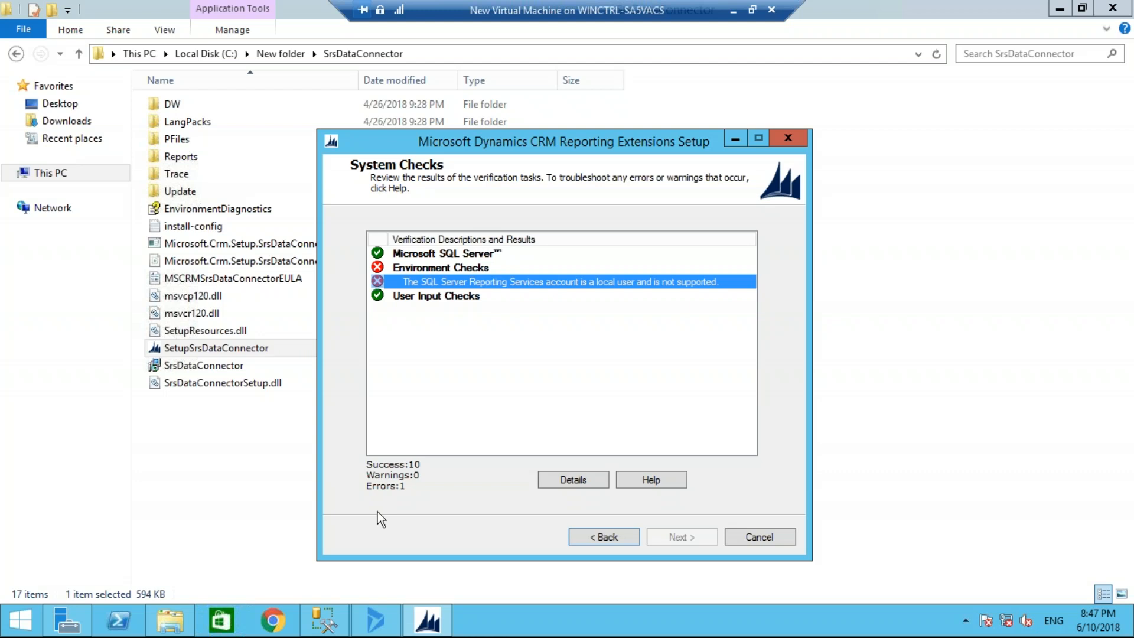
# Return to Deployment Manager and browse the demo organization's website in Chrome
pyautogui.click(325, 620)
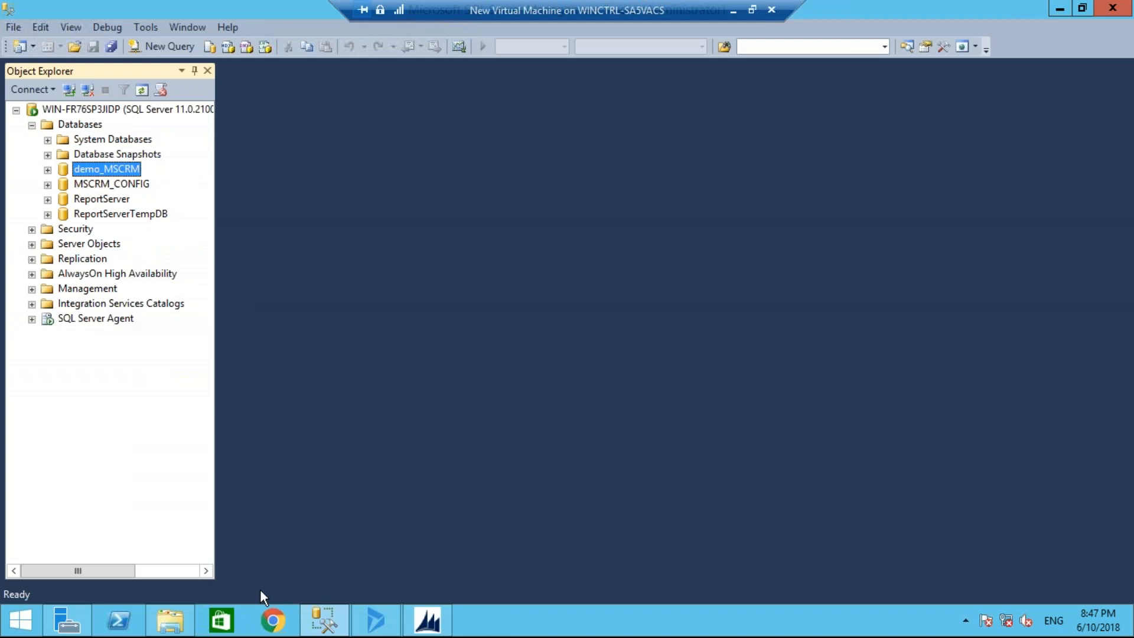
pyautogui.click(376, 621)
pyautogui.rightClick(236, 93)
pyautogui.click(285, 115)
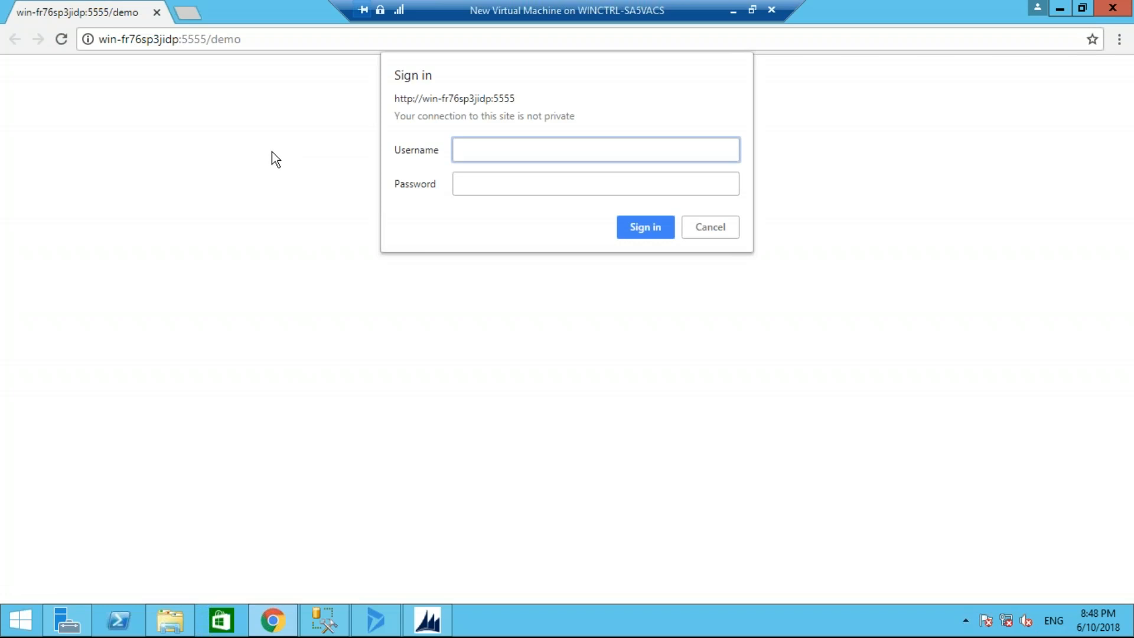
# Minimize the virtual machine, switch to Chrome on the host and open the free trial link in the 30-day Dynamics 365 trial article
pyautogui.click(733, 10)
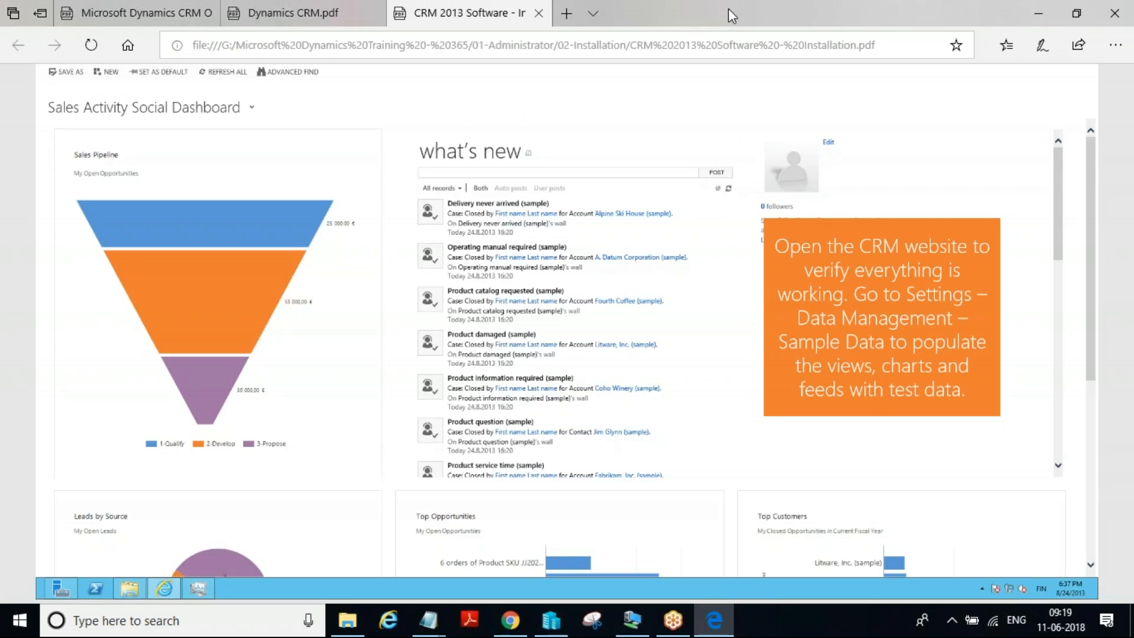
pyautogui.click(512, 619)
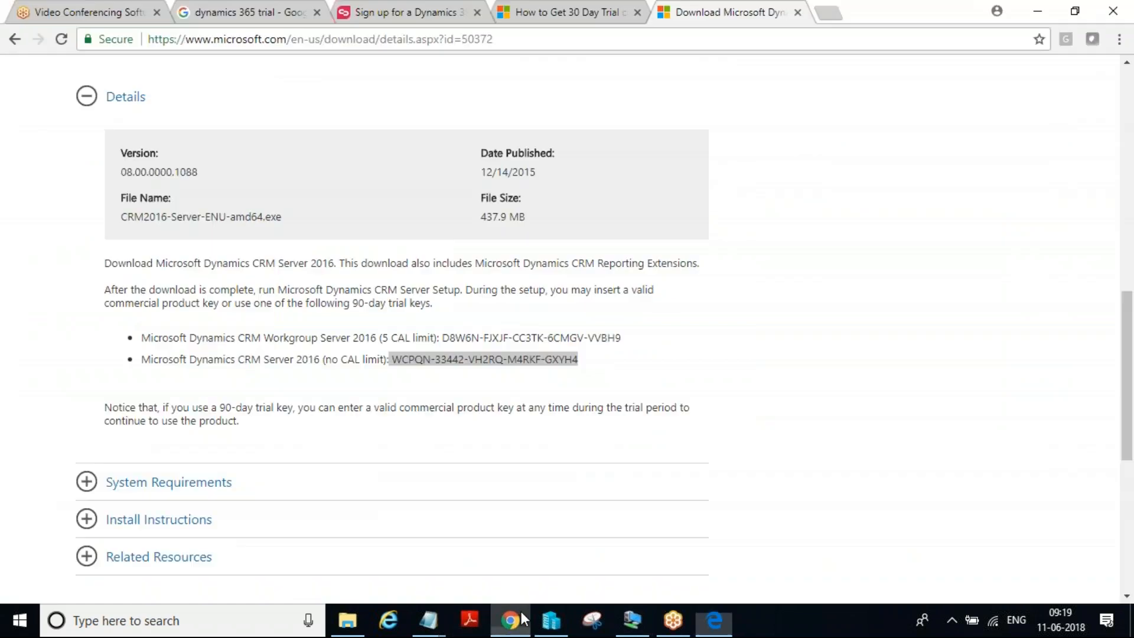
pyautogui.scroll(8, 531, 295)
pyautogui.click(596, 8)
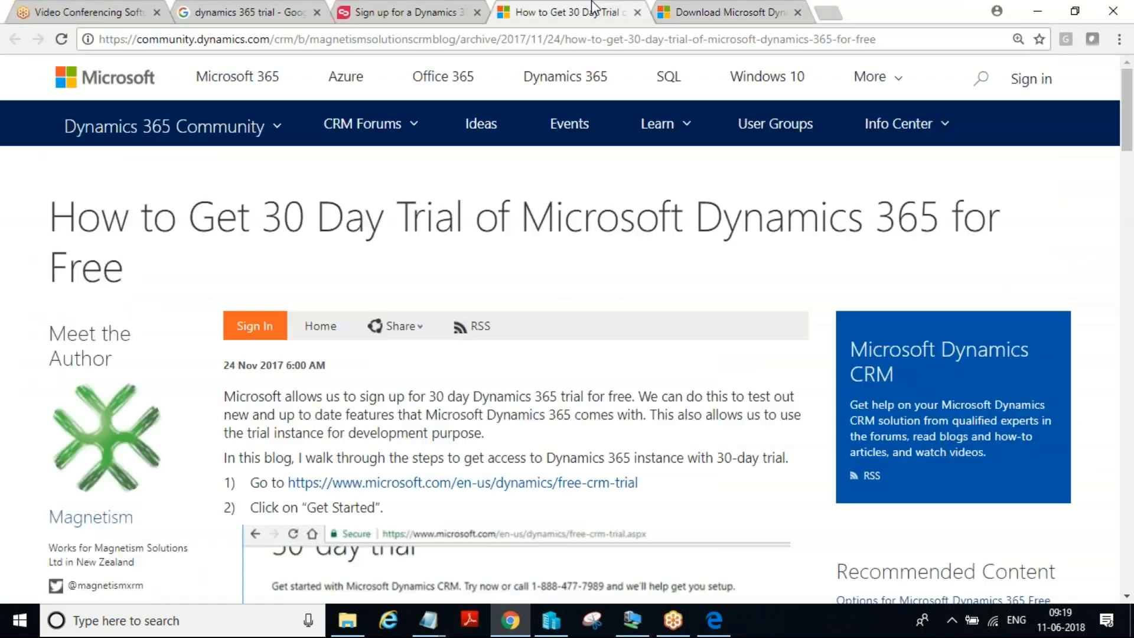
pyautogui.click(587, 384)
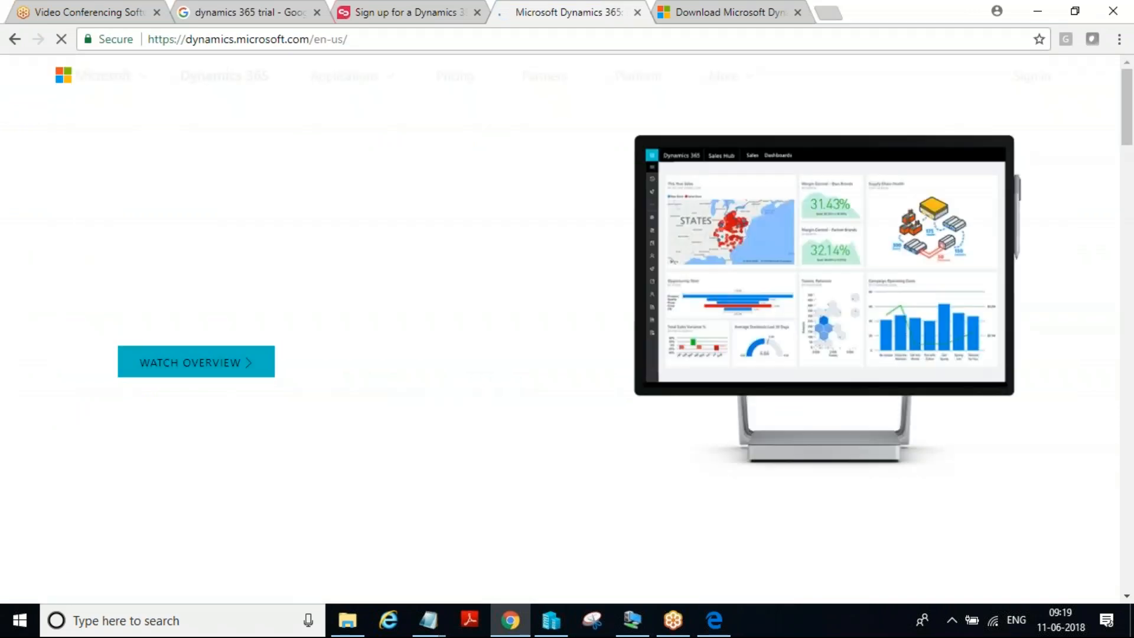
# Look over the Dynamics 365 home page, return to the trial sign-up article and open its trial sign-up page in a new tab
pyautogui.scroll(-20, 588, 382)
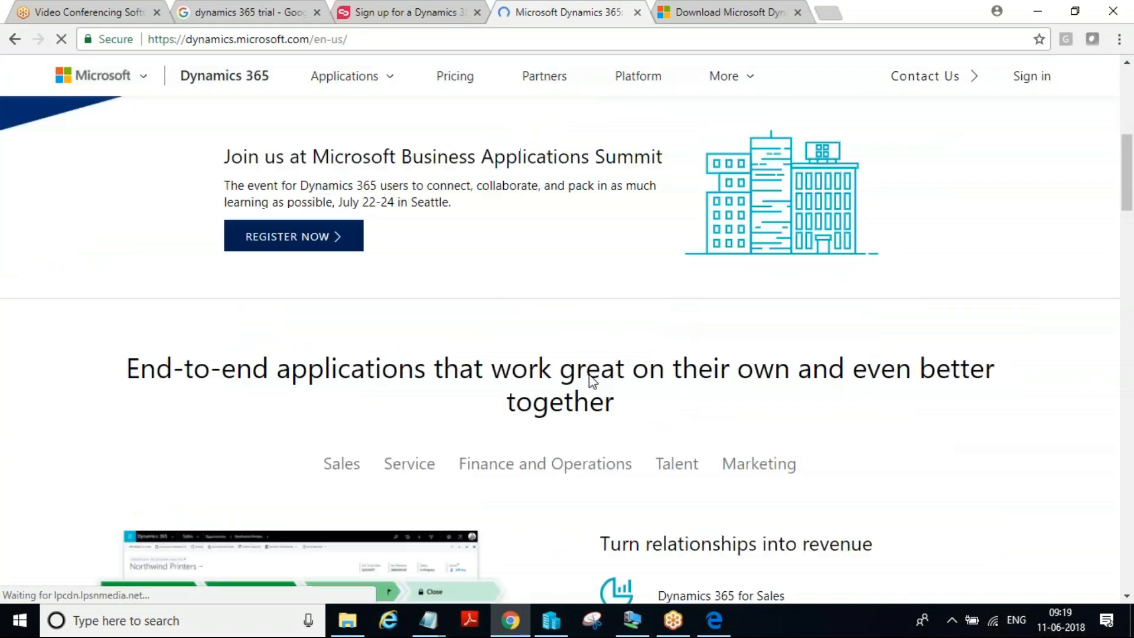
pyautogui.scroll(-10, 591, 380)
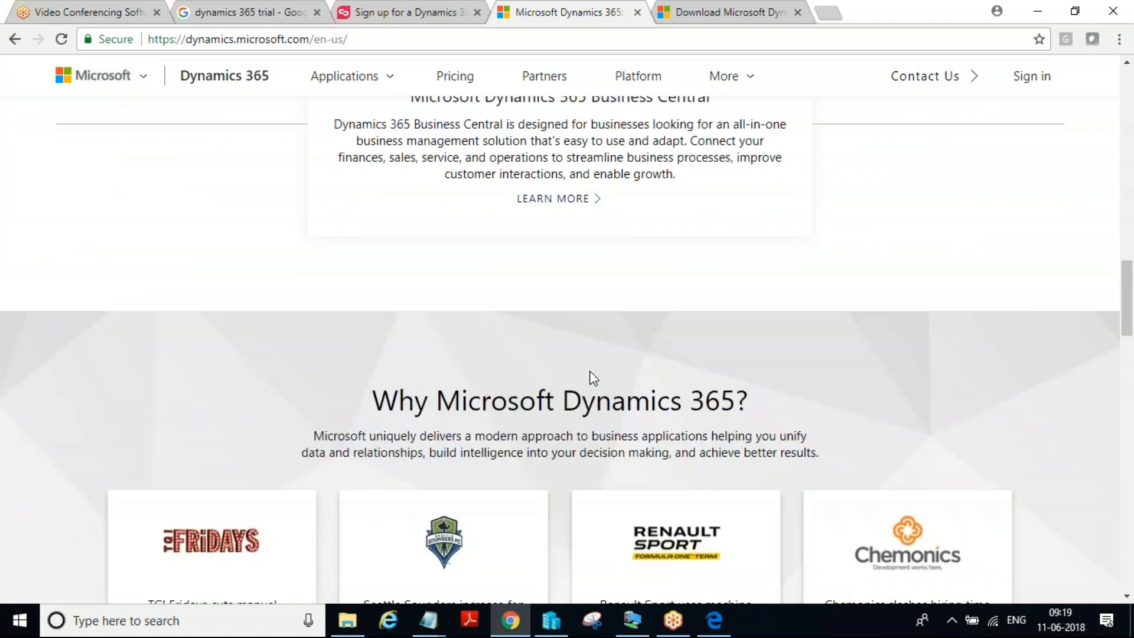
pyautogui.click(375, 7)
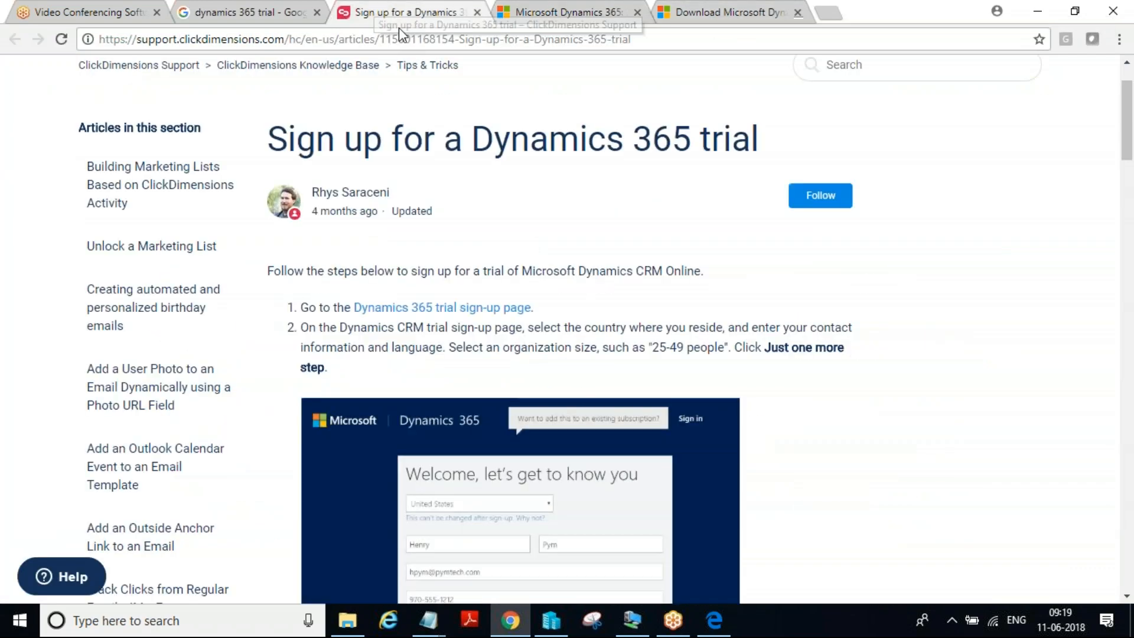
pyautogui.rightClick(485, 308)
pyautogui.click(497, 314)
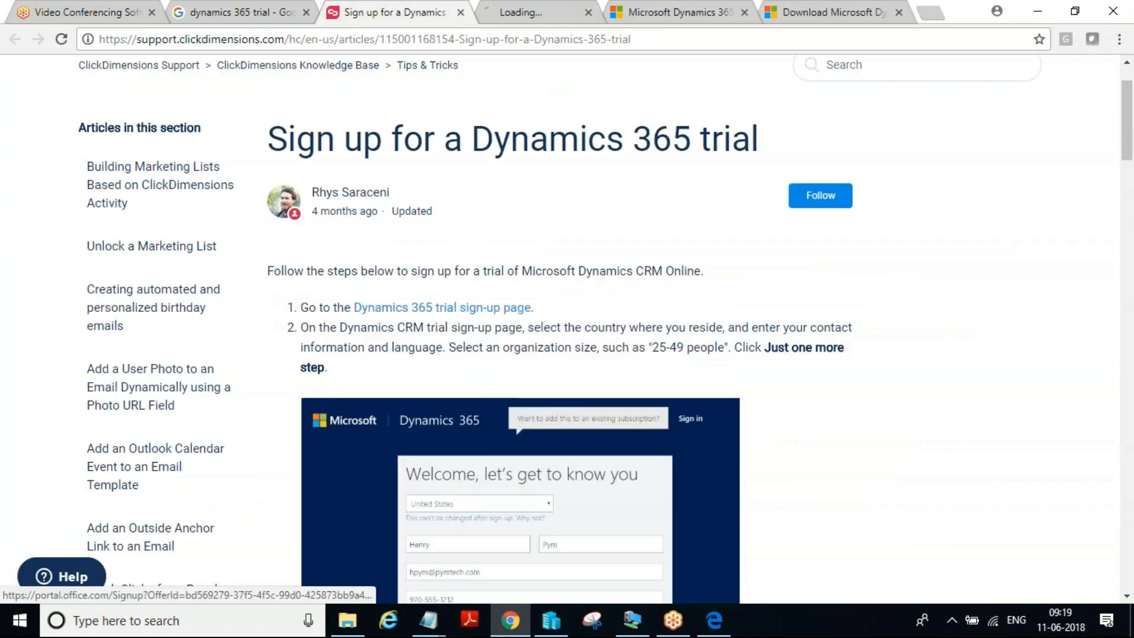
pyautogui.click(557, 16)
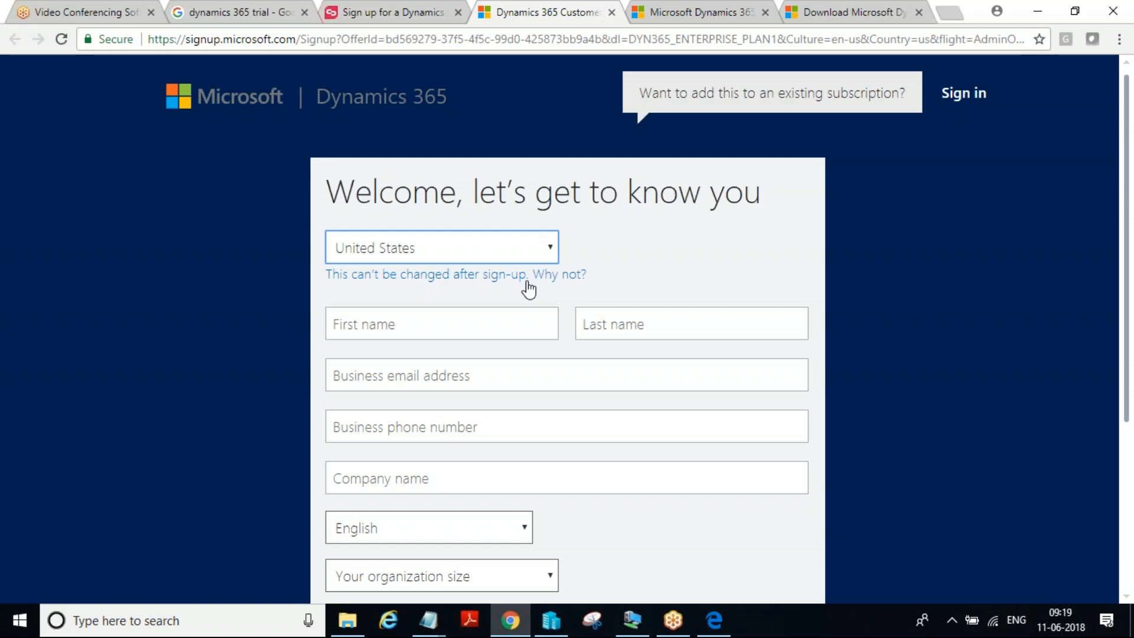
# Set the country on the trial sign-up form to India
pyautogui.click(547, 247)
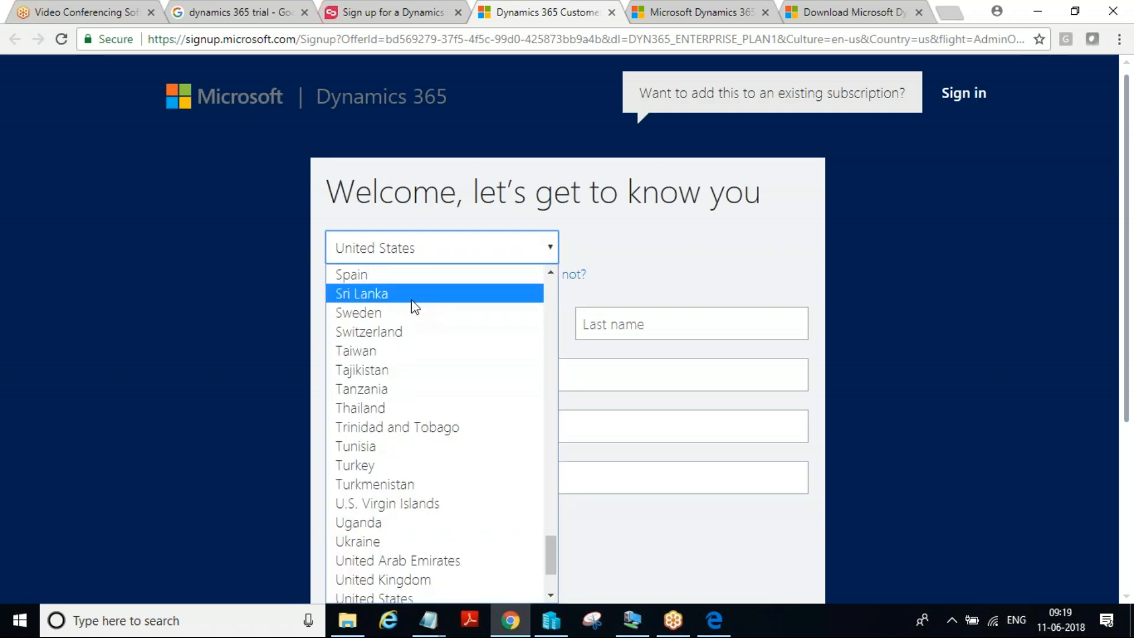
pyautogui.press('i')
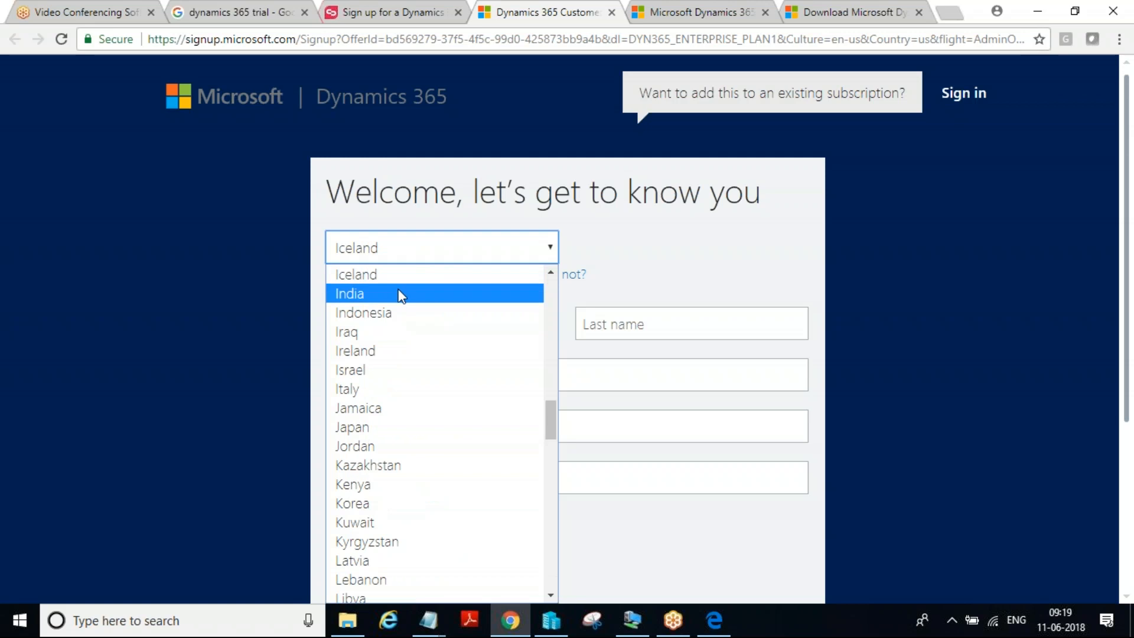
pyautogui.click(401, 293)
# Fill in the first name and last name on the sign-up form in capital letters
pyautogui.click(439, 319)
pyautogui.write('crm')
pyautogui.press('BackSpace')
pyautogui.press('BackSpace')
pyautogui.press('BackSpace')
pyautogui.write('CRM')
pyautogui.press('BackSpace')
pyautogui.press('BackSpace')
pyautogui.write('RM')
pyautogui.press('Tab')
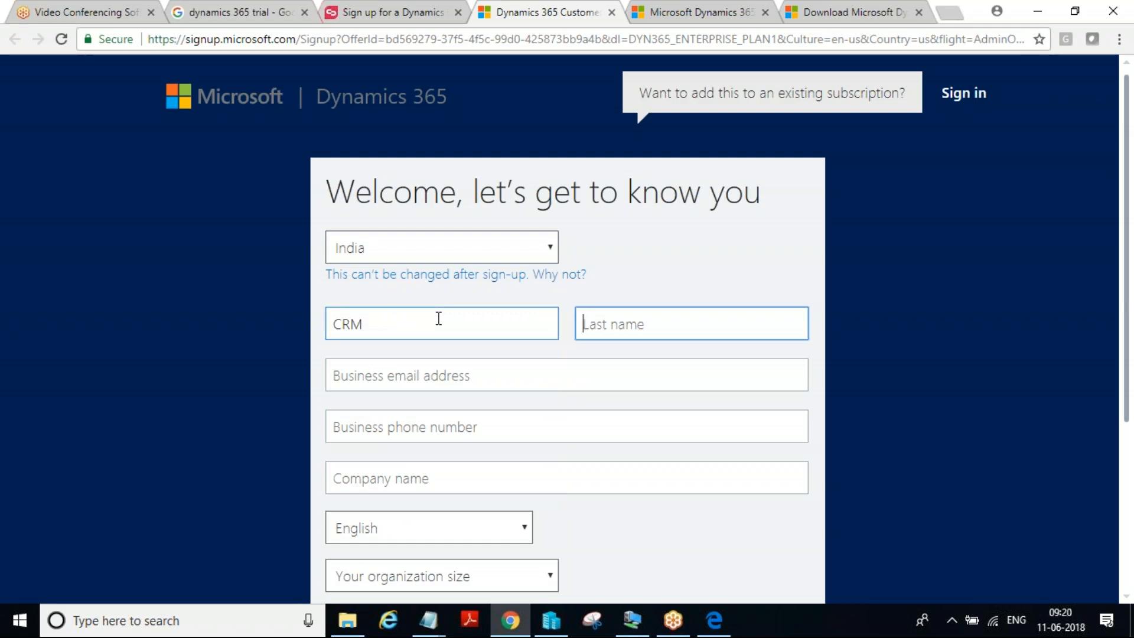
pyautogui.write('MAK')
pyautogui.press('Tab')
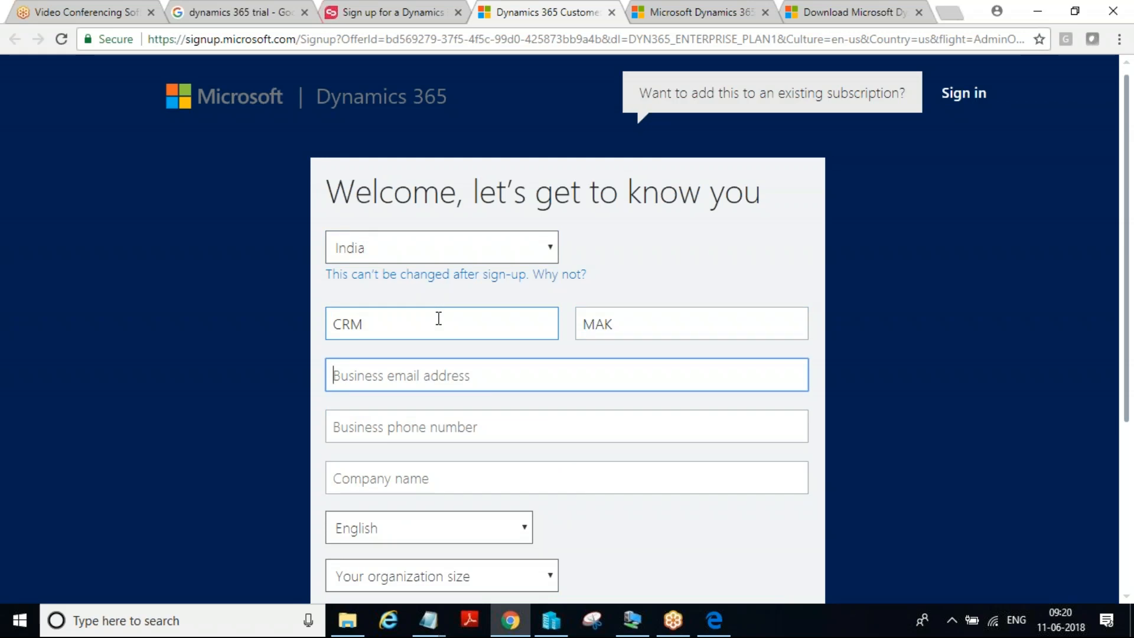
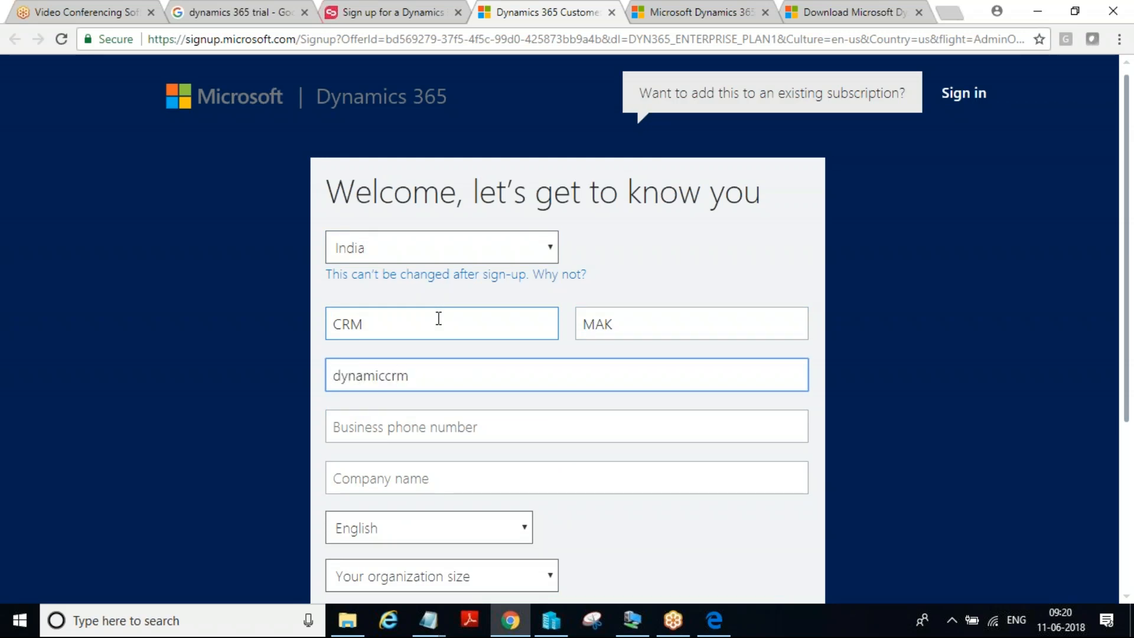
# Fill in the business email address on the sign-up form
pyautogui.press('Tab')
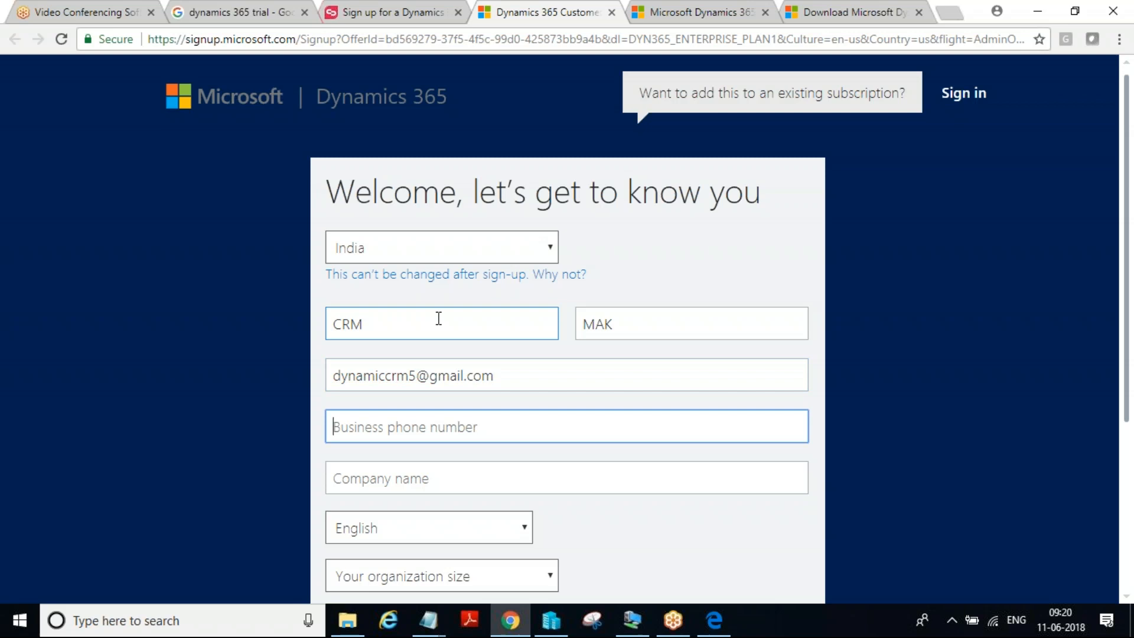
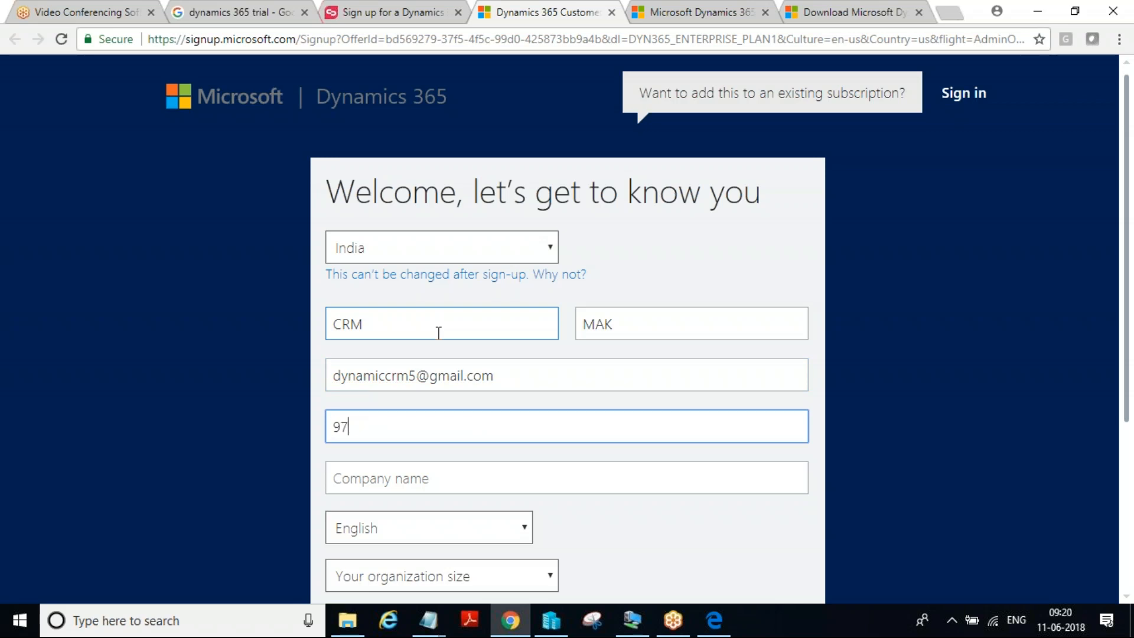
# Fill in the business phone number on the sign-up form
pyautogui.press('Tab')
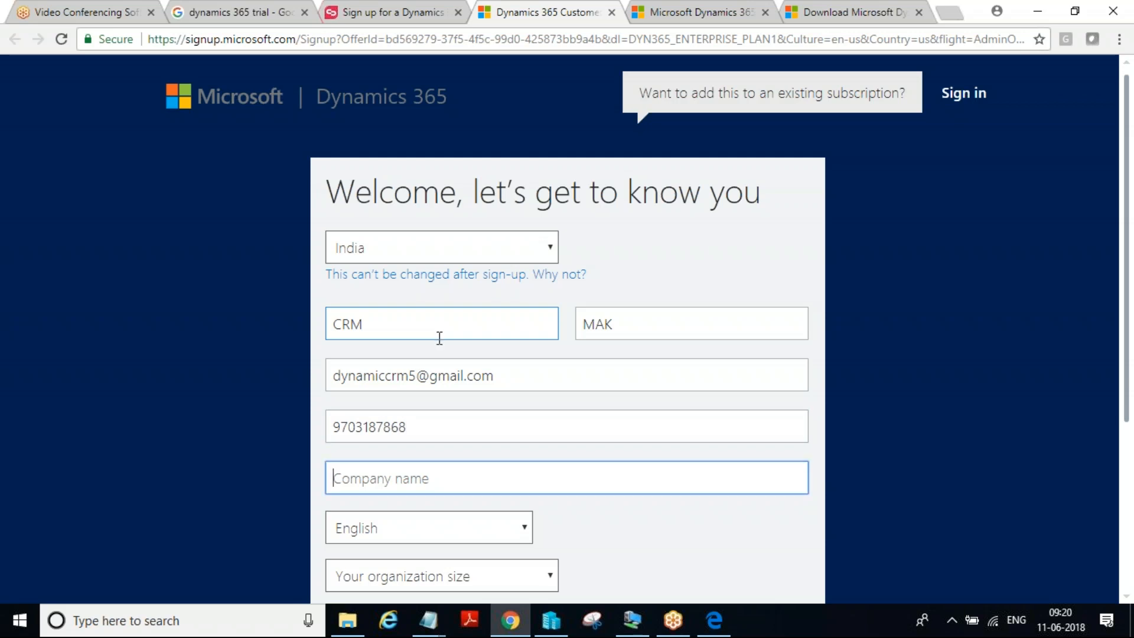
# Enter MSD as the company name, set the organization size to 2-4 people and continue to the user ID page
pyautogui.write('MSD')
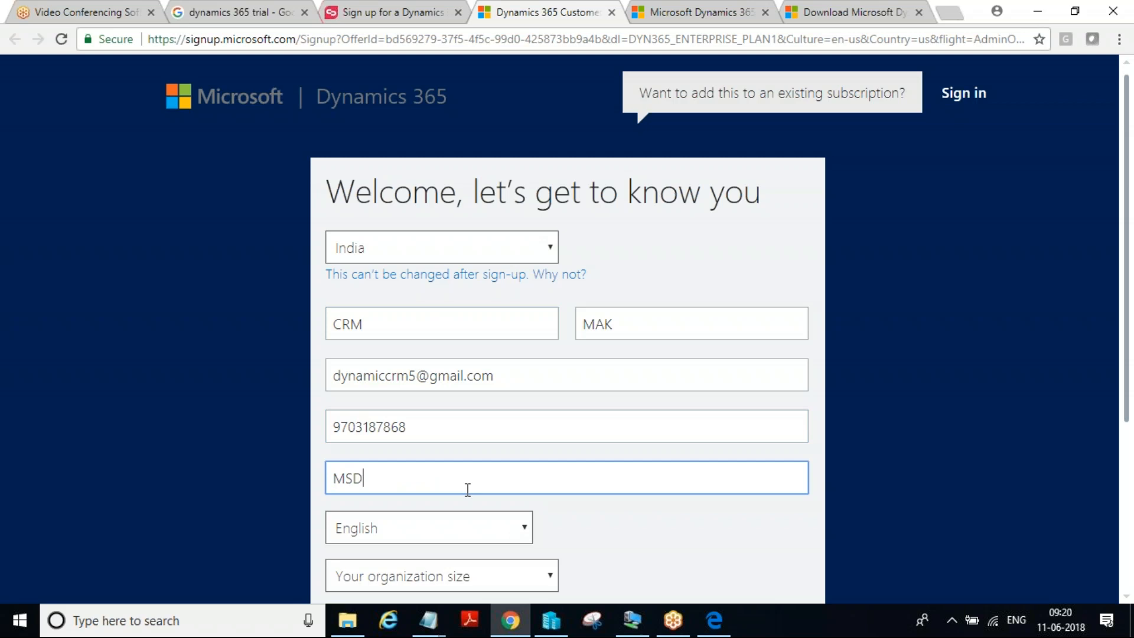
pyautogui.scroll(-3, 467, 489)
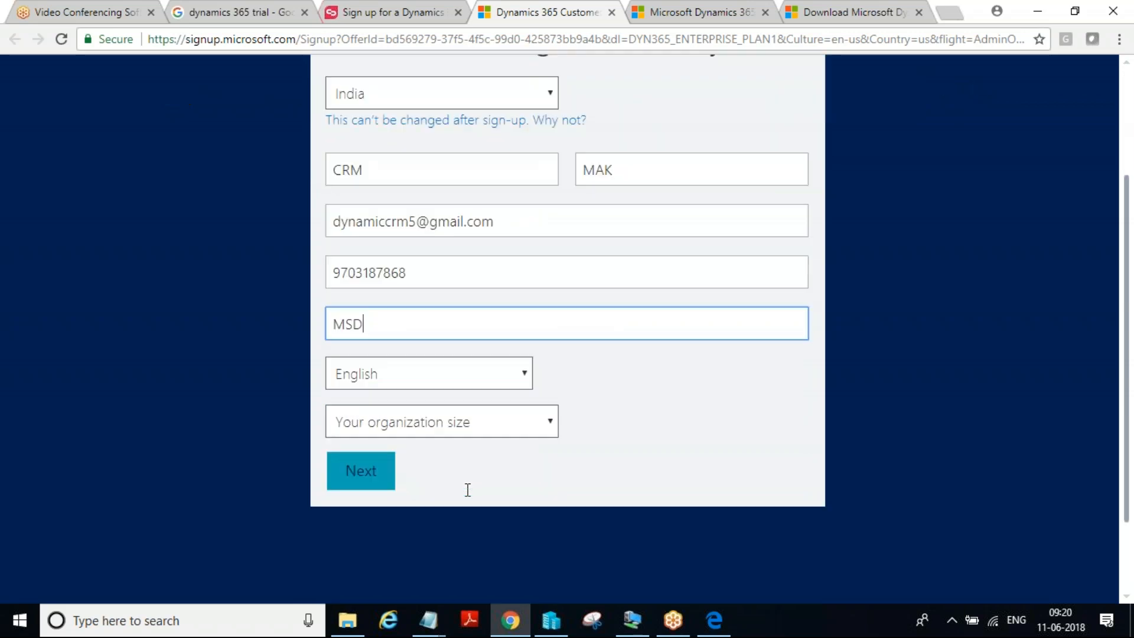
pyautogui.click(491, 407)
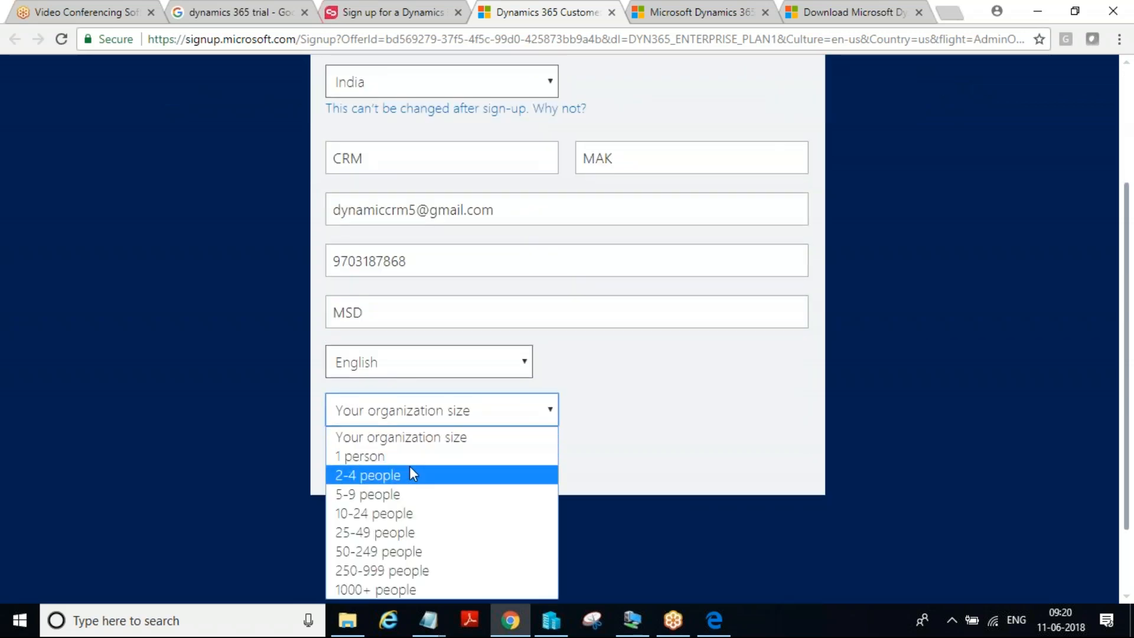
pyautogui.click(410, 461)
pyautogui.click(431, 418)
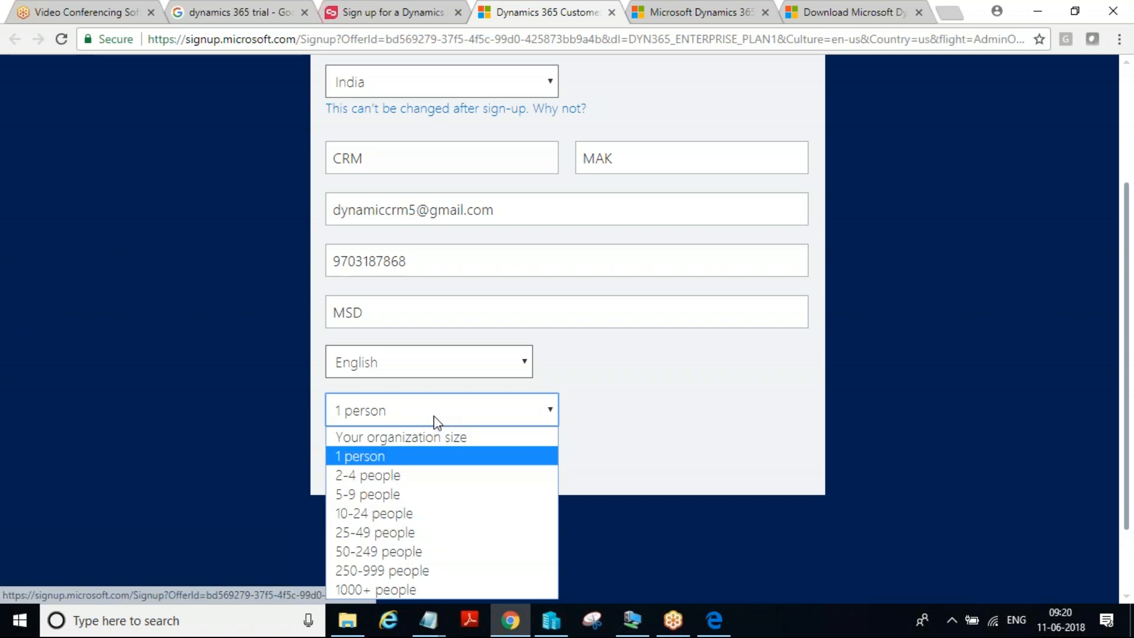
pyautogui.click(388, 477)
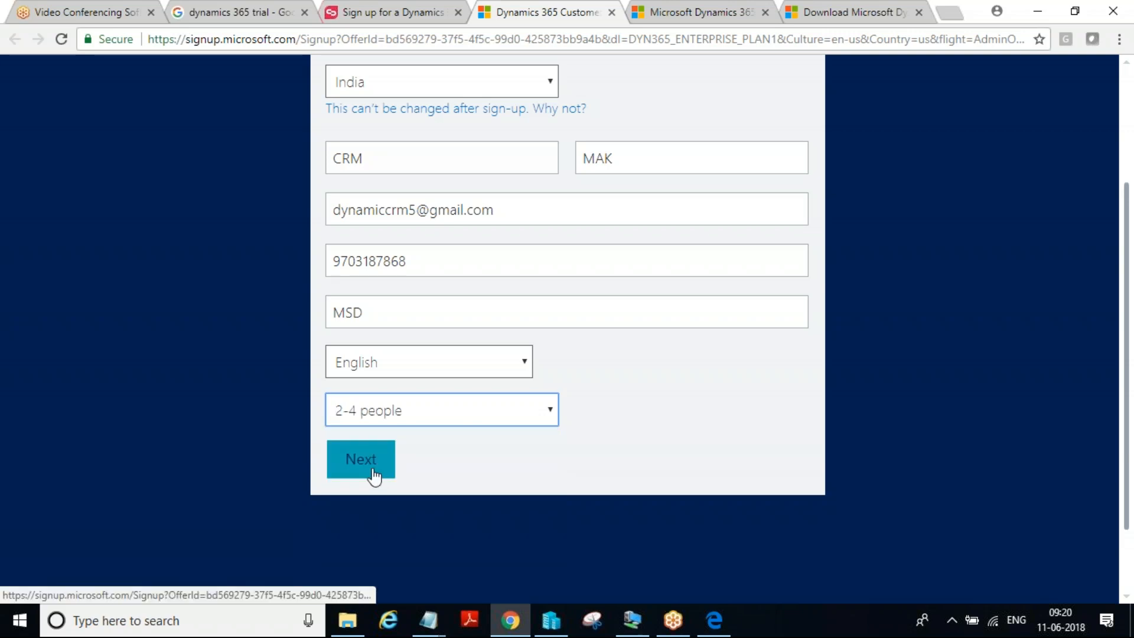
pyautogui.click(373, 476)
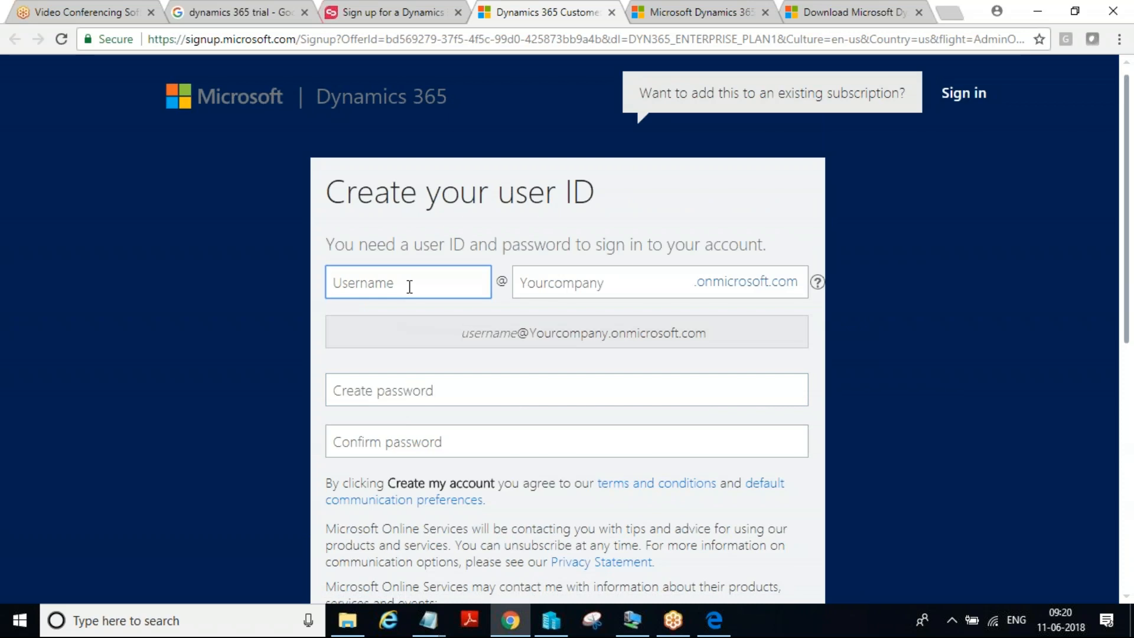
# Try a user ID made of a new username and the company domain MAK
pyautogui.write('MAKCRM01')
pyautogui.press('Tab')
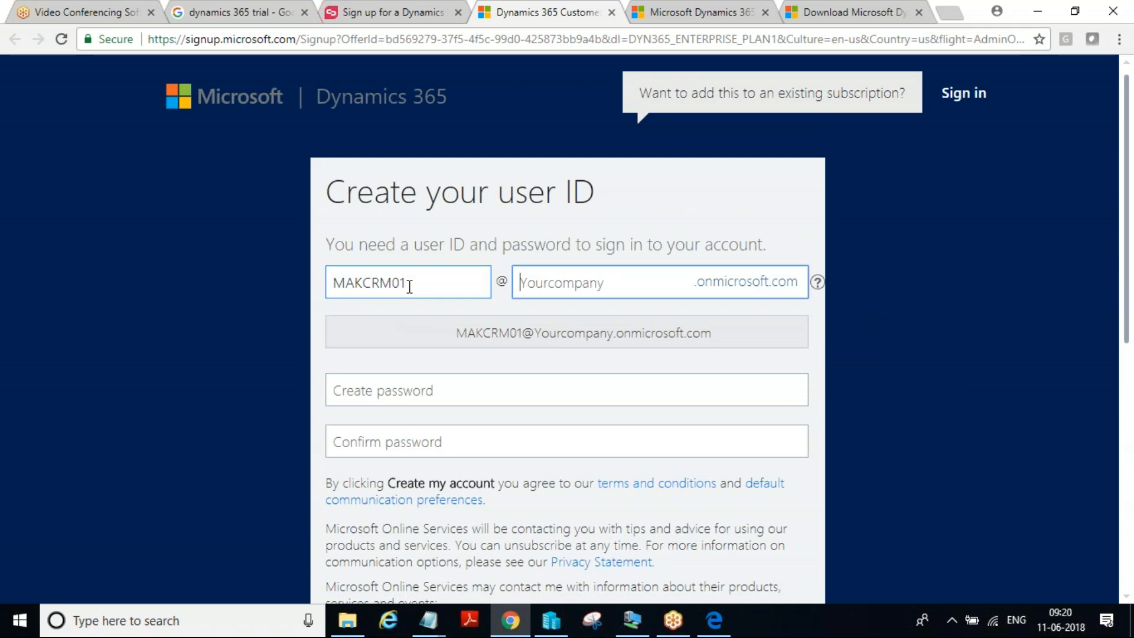
pyautogui.write('MAK')
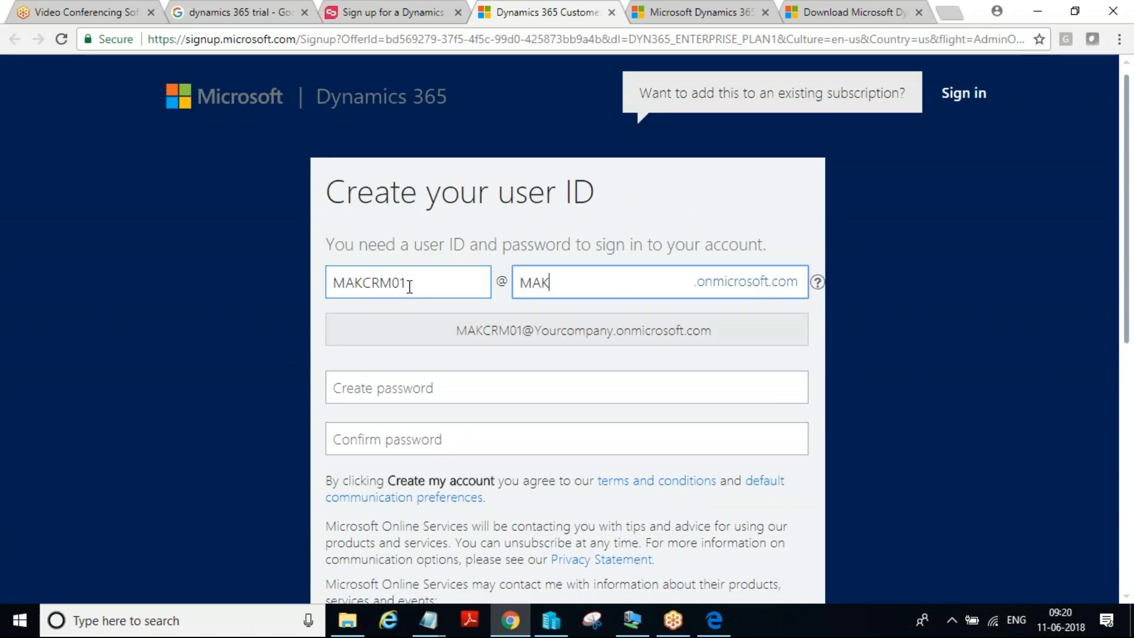
pyautogui.press('Tab')
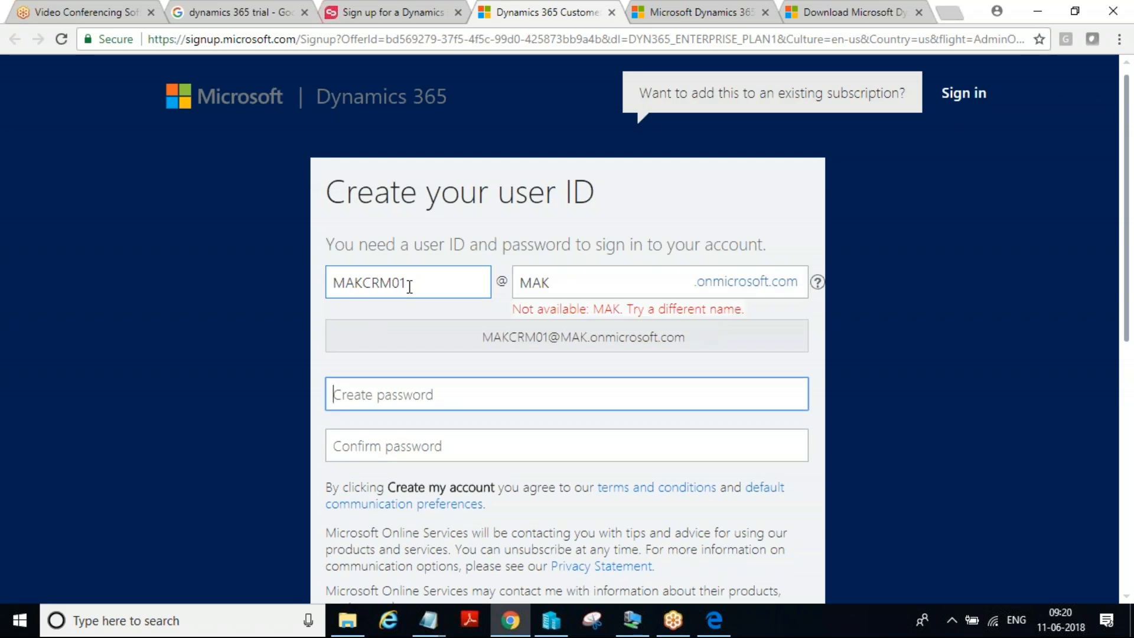
# Try MAK01 as the company domain of the user ID
pyautogui.click(589, 288)
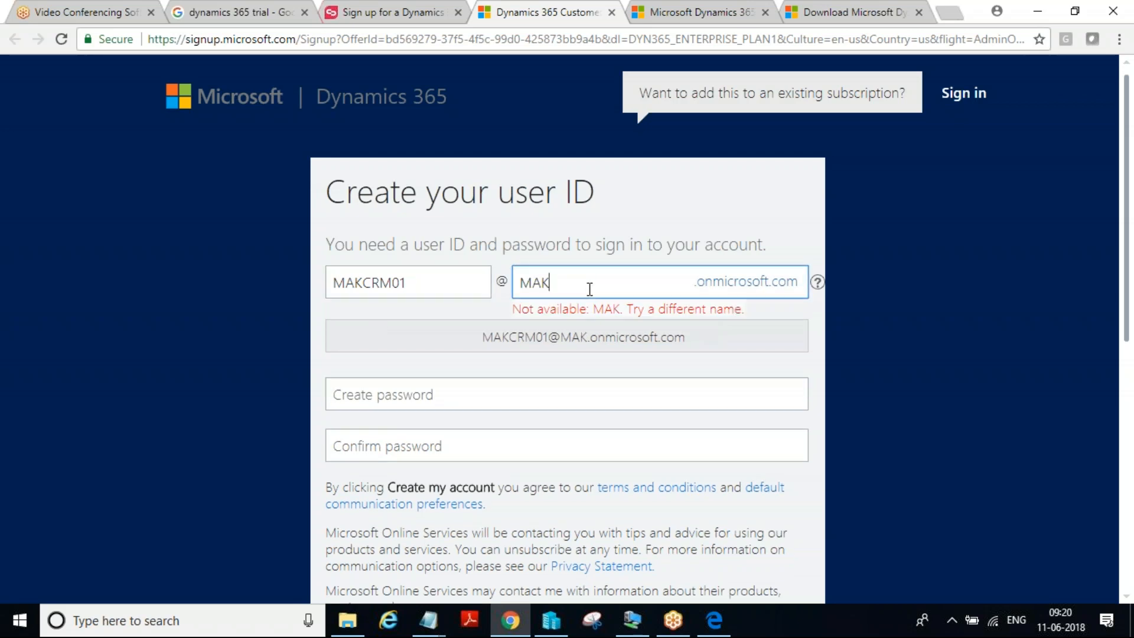
pyautogui.write('01')
pyautogui.press('Tab')
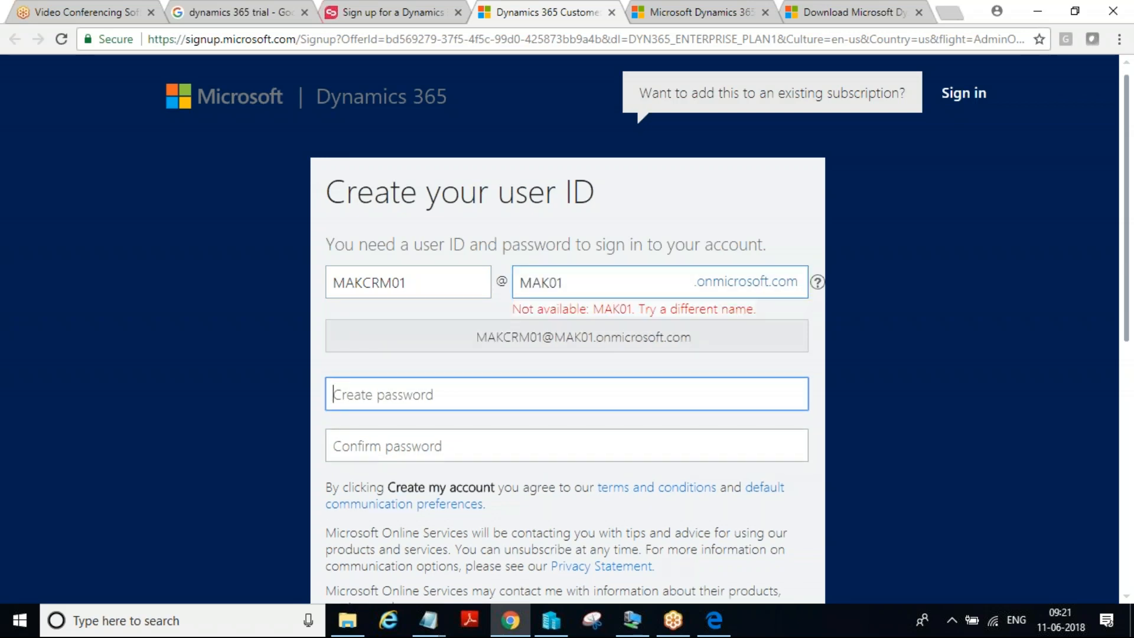
# Replace the username with a shorter lowercase one and set the company domain to MSDMAK
pyautogui.doubleClick(450, 281)
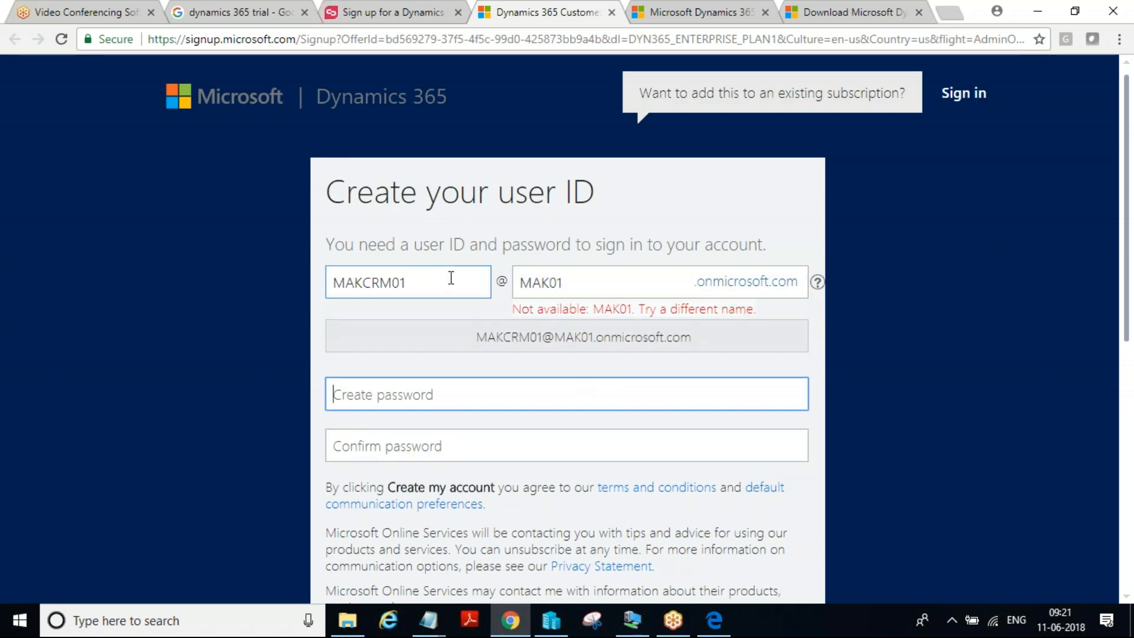
pyautogui.press('BackSpace')
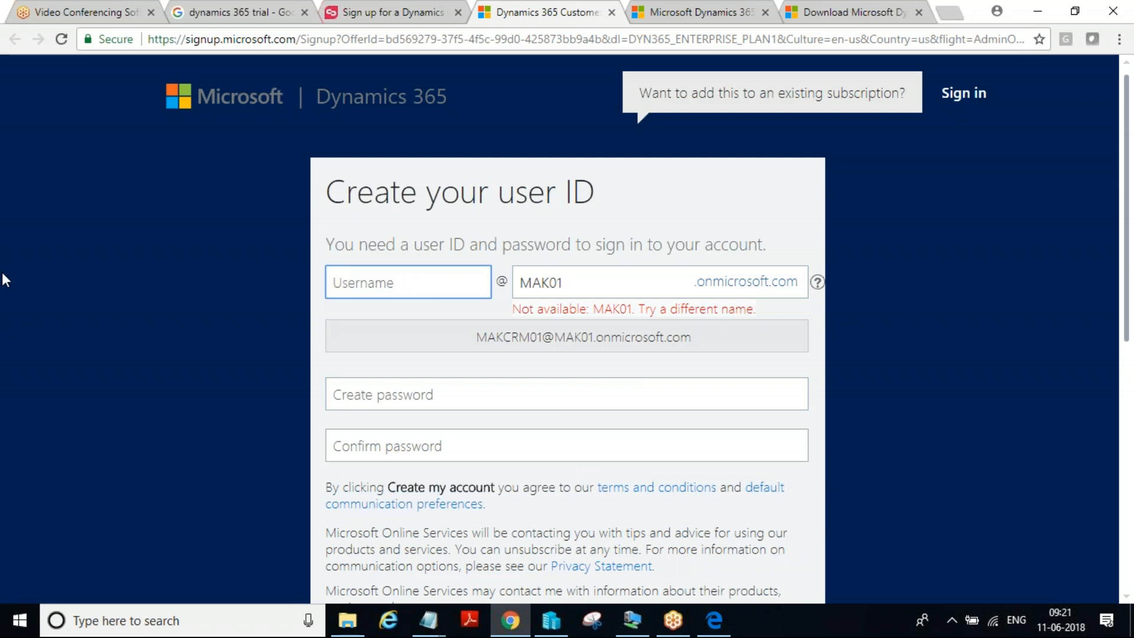
pyautogui.write('m')
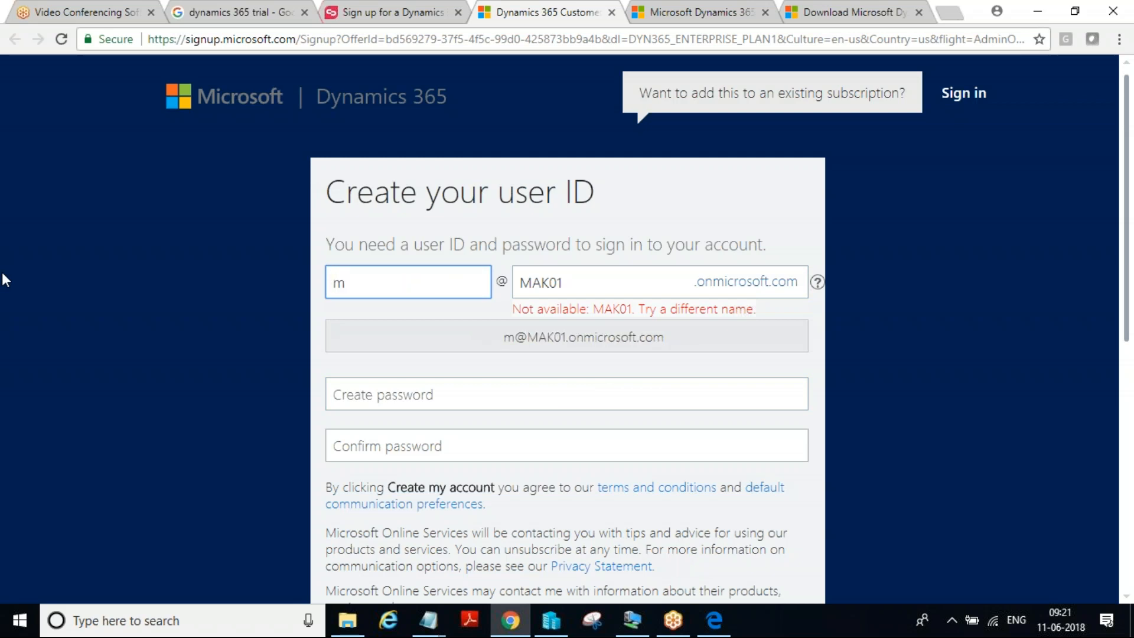
pyautogui.write('ak01')
pyautogui.press('Tab')
pyautogui.press('BackSpace')
pyautogui.write('MSD')
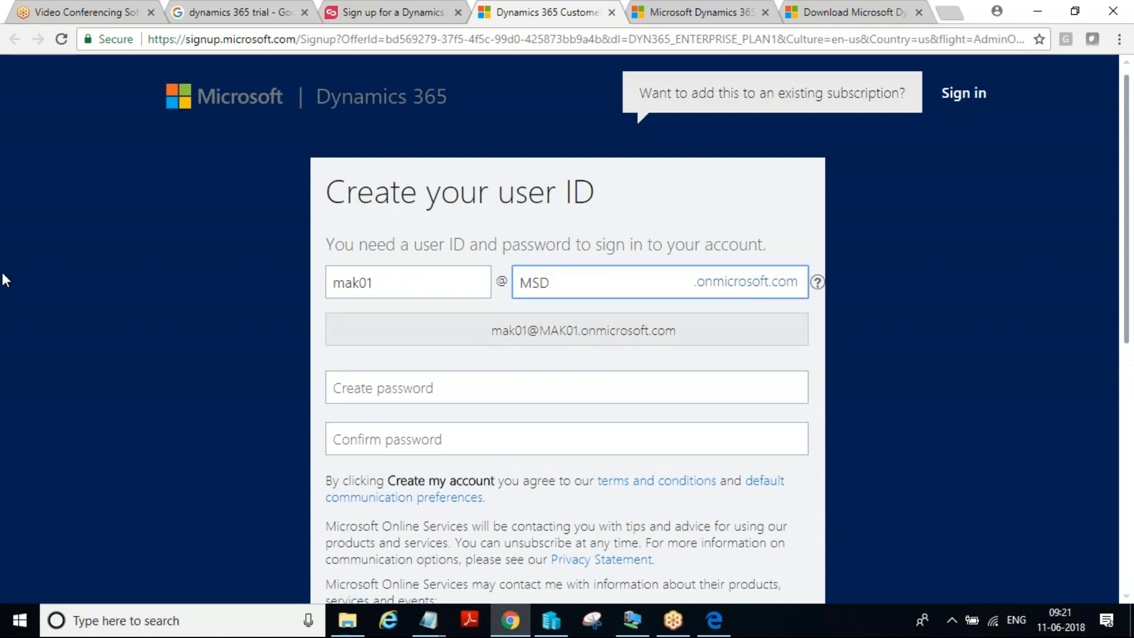
pyautogui.write('MAK')
pyautogui.press('Tab')
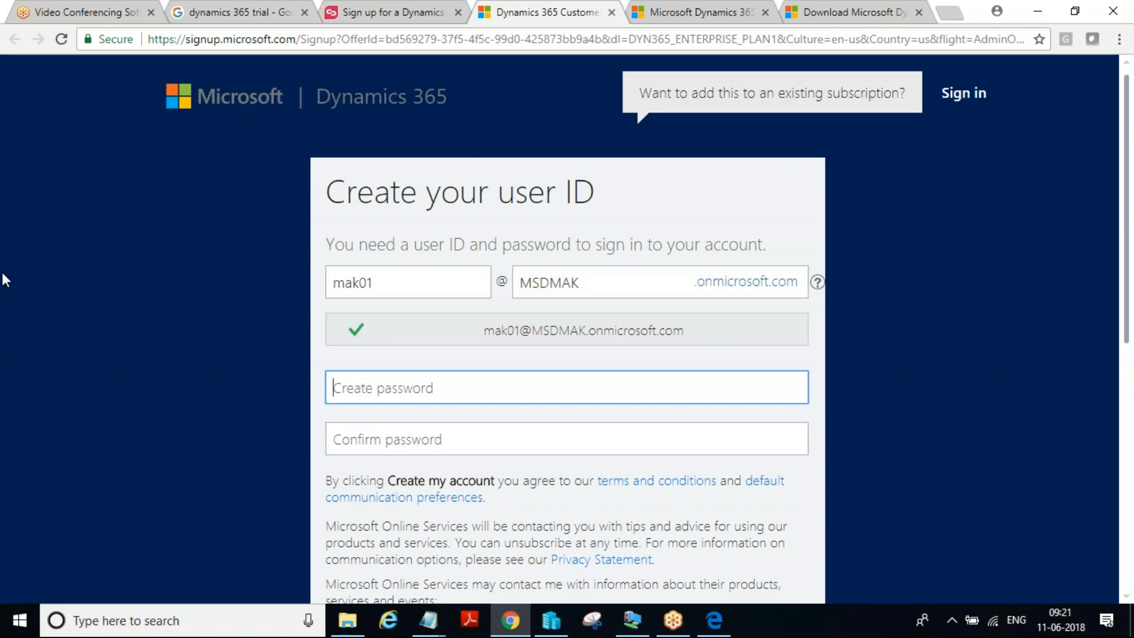
# Try to create the account password for the new user ID
pyautogui.moveTo(454, 388)
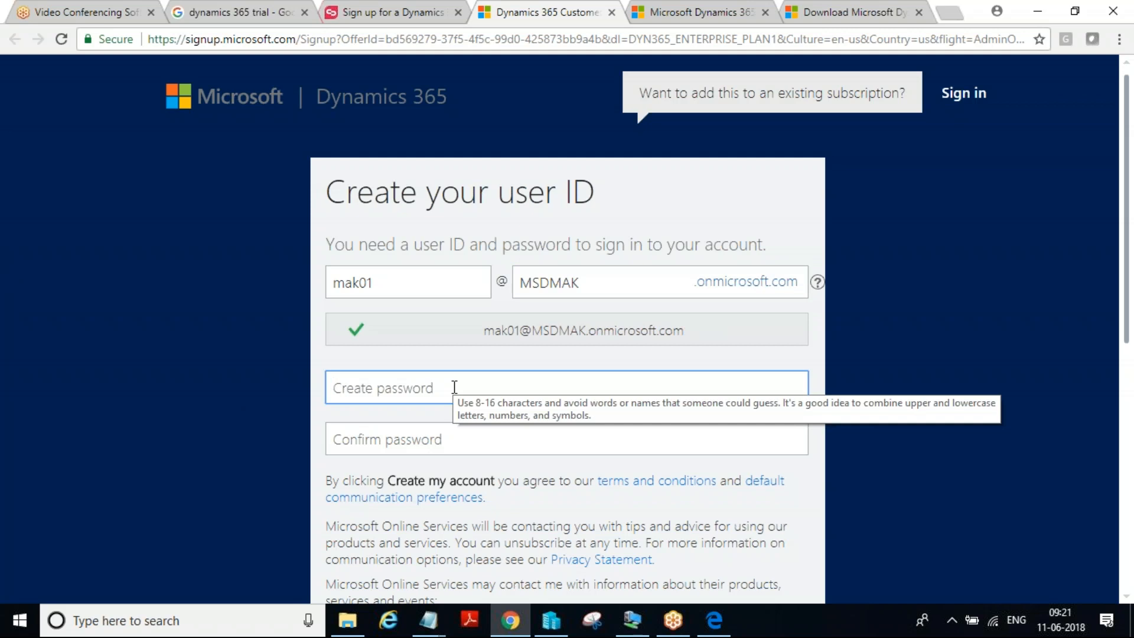
pyautogui.write('a')
pyautogui.press('BackSpace')
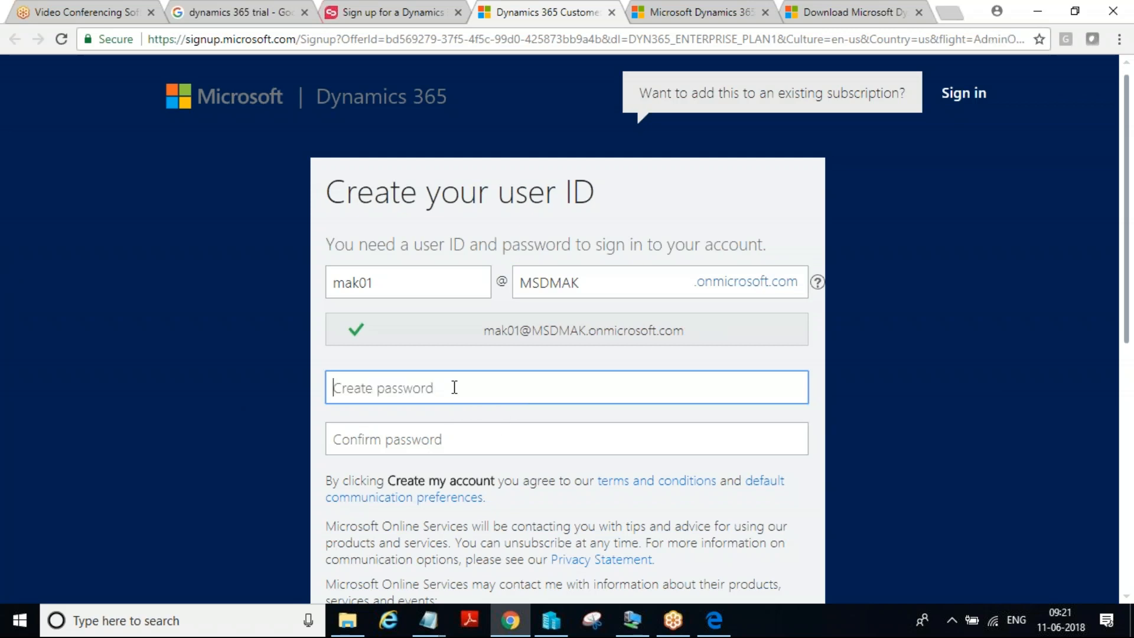
pyautogui.write('•••••')
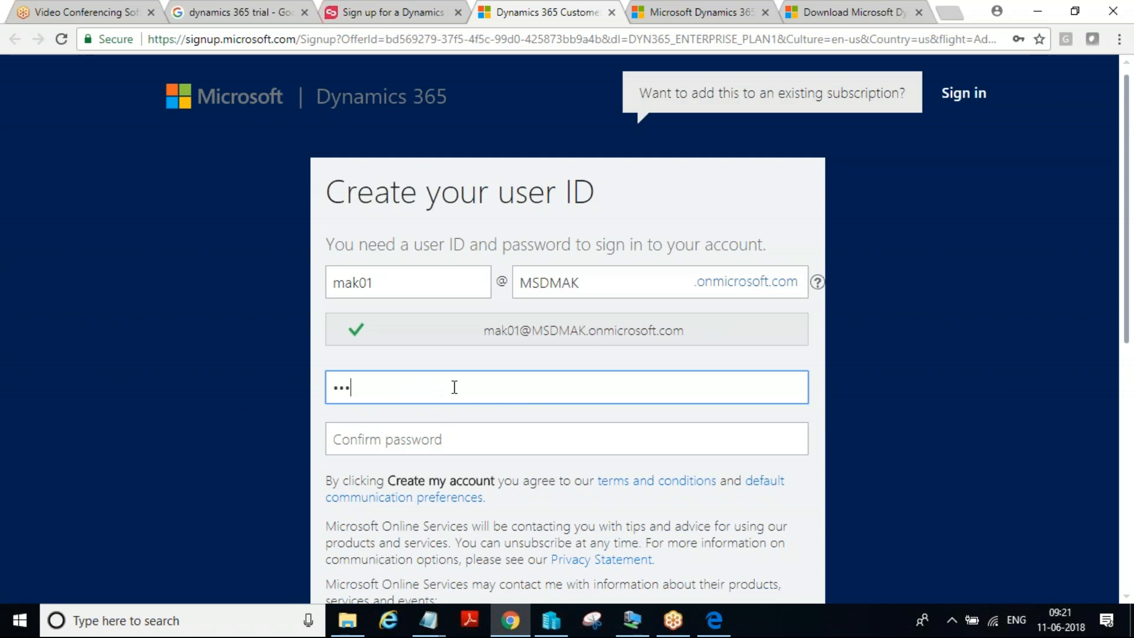
pyautogui.write('••')
pyautogui.press('Tab')
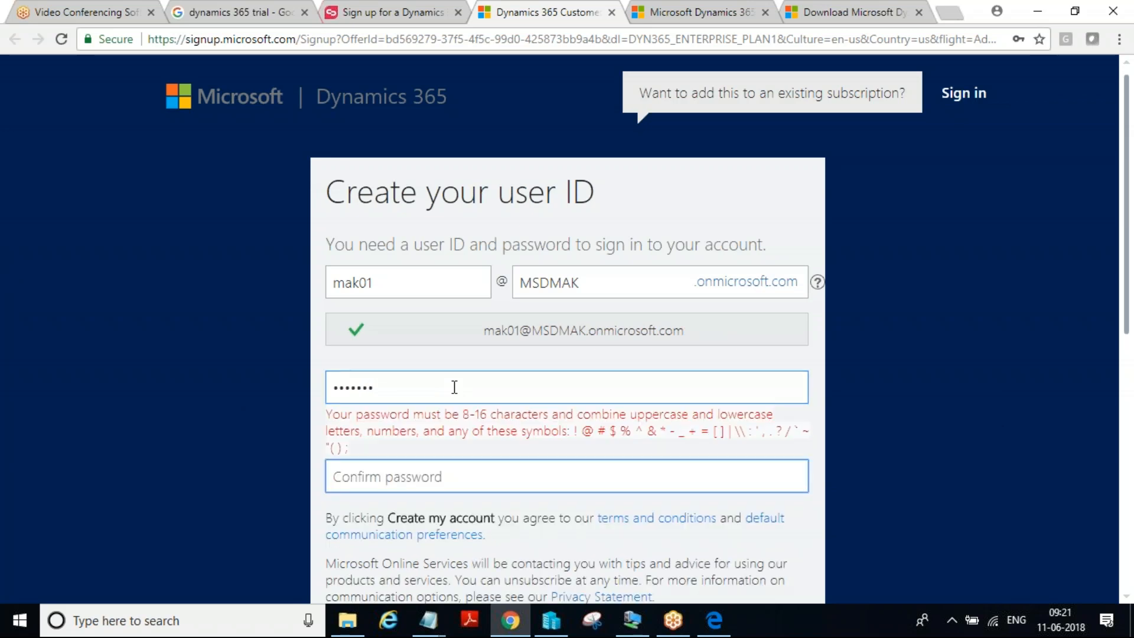
# Clear the rejected password and enter a new account password that meets the stated length and character rules
pyautogui.click(454, 387)
pyautogui.press('BackSpace')
pyautogui.press('BackSpace')
pyautogui.press('BackSpace')
pyautogui.press('BackSpace')
pyautogui.press('BackSpace')
pyautogui.press('BackSpace')
pyautogui.press('BackSpace')
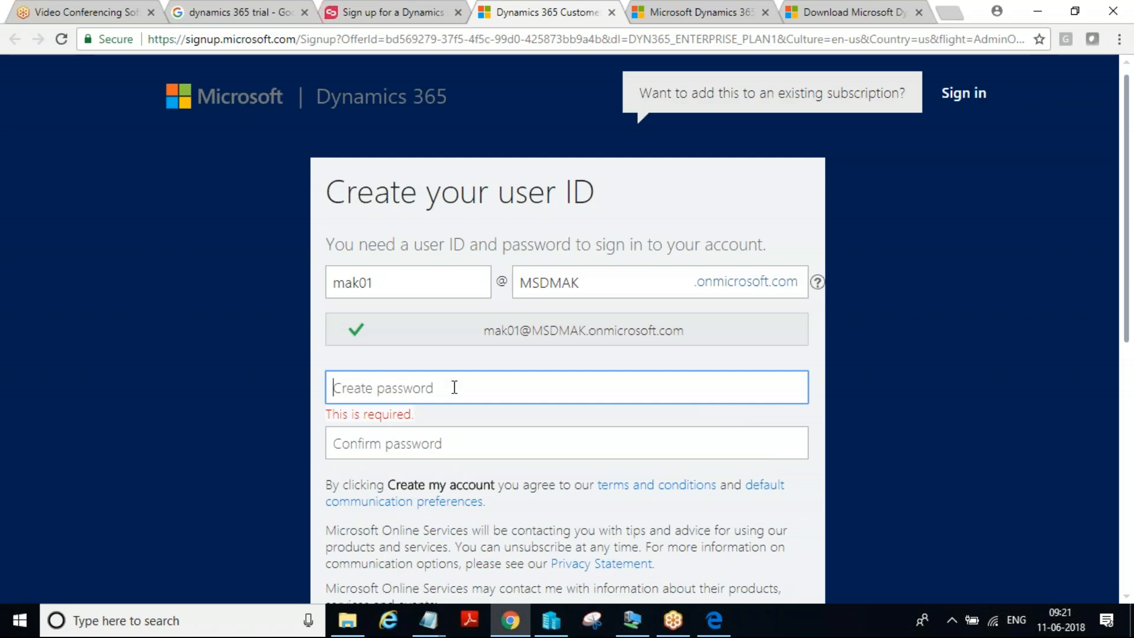
pyautogui.write('****')
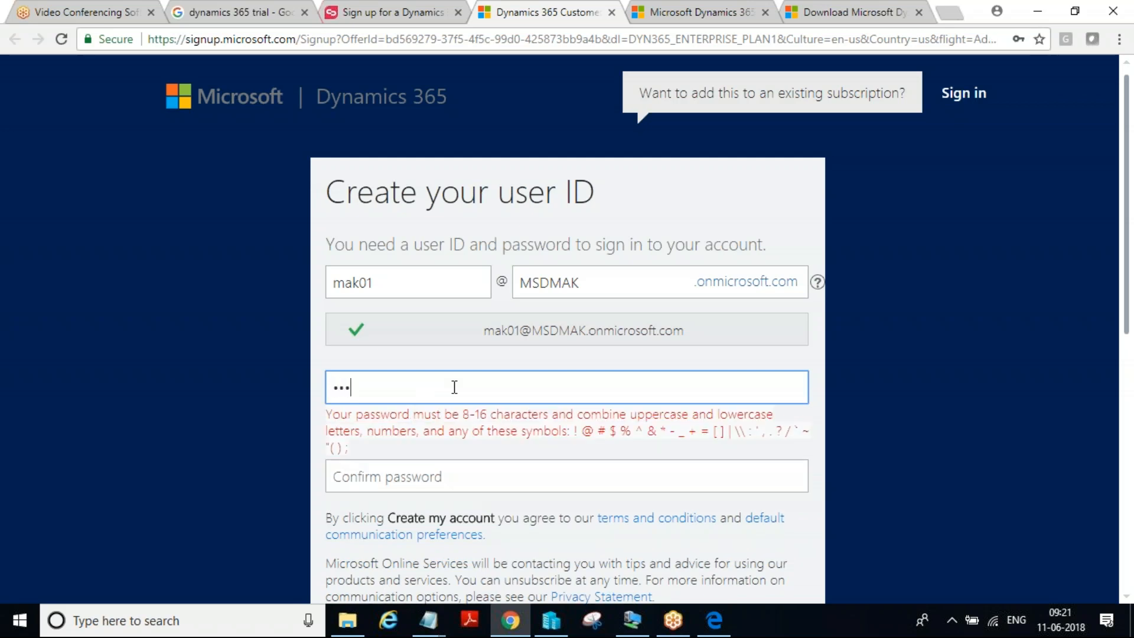
pyautogui.write('*****')
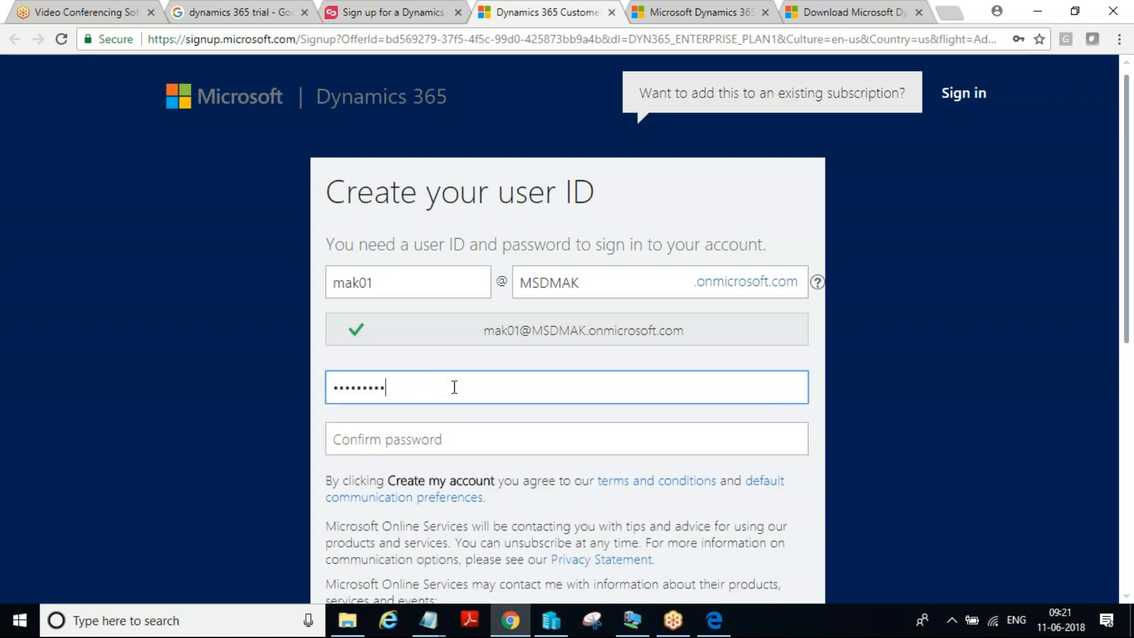
# Repeat the account password in the confirmation field and create the account
pyautogui.press('Tab')
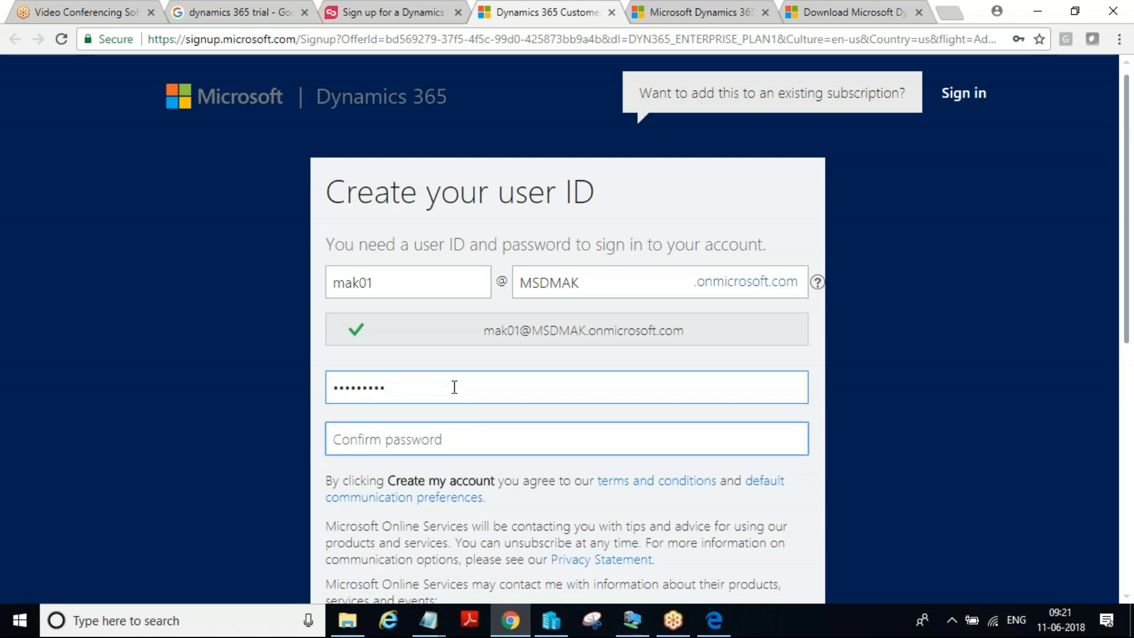
pyautogui.write('*******')
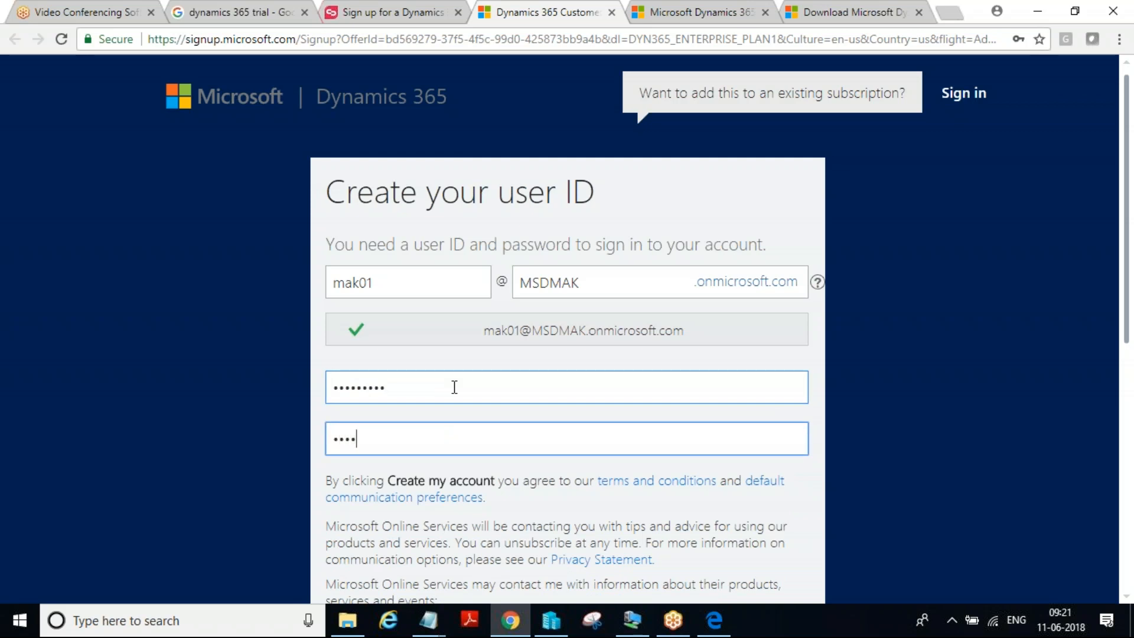
pyautogui.write('**')
pyautogui.scroll(-4, 454, 387)
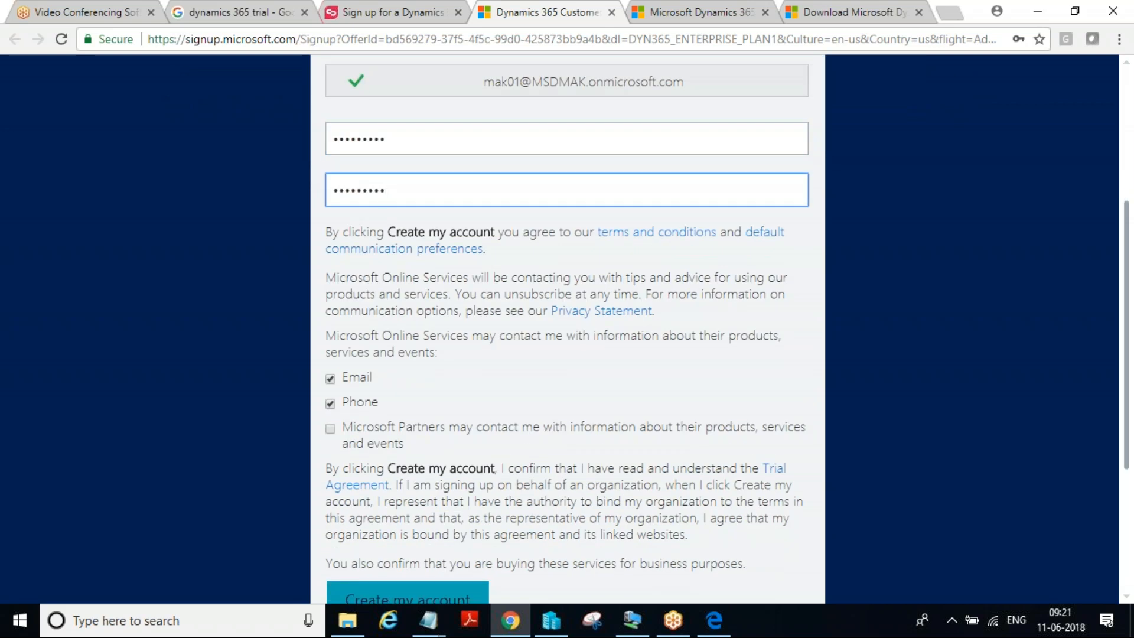
pyautogui.scroll(-4, 585, 400)
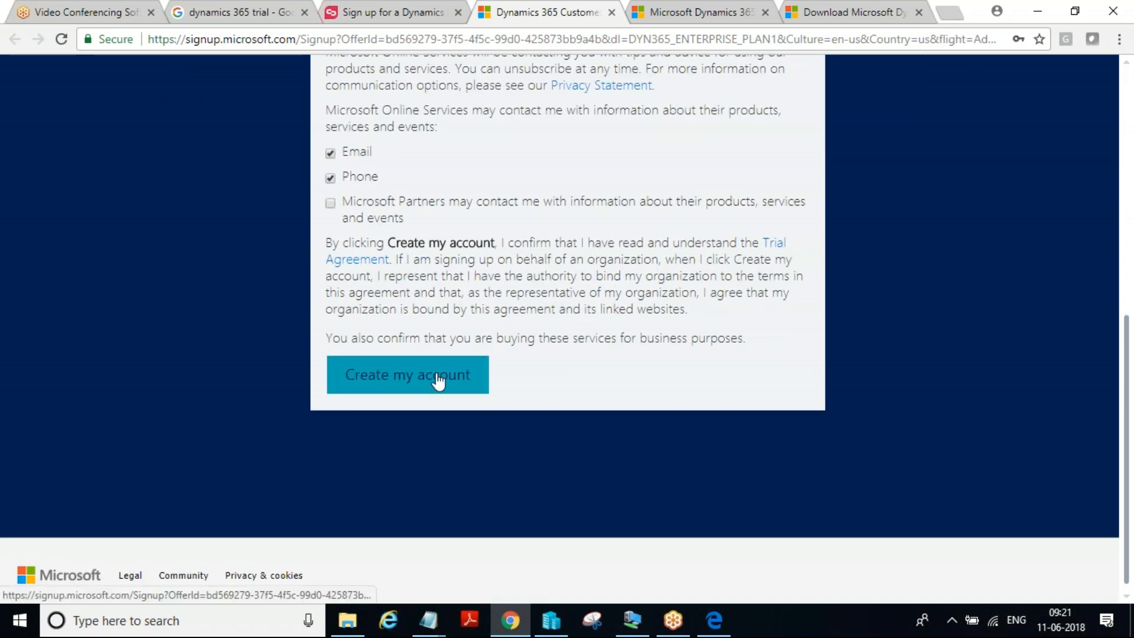
pyautogui.scroll(1, 438, 389)
pyautogui.click(455, 453)
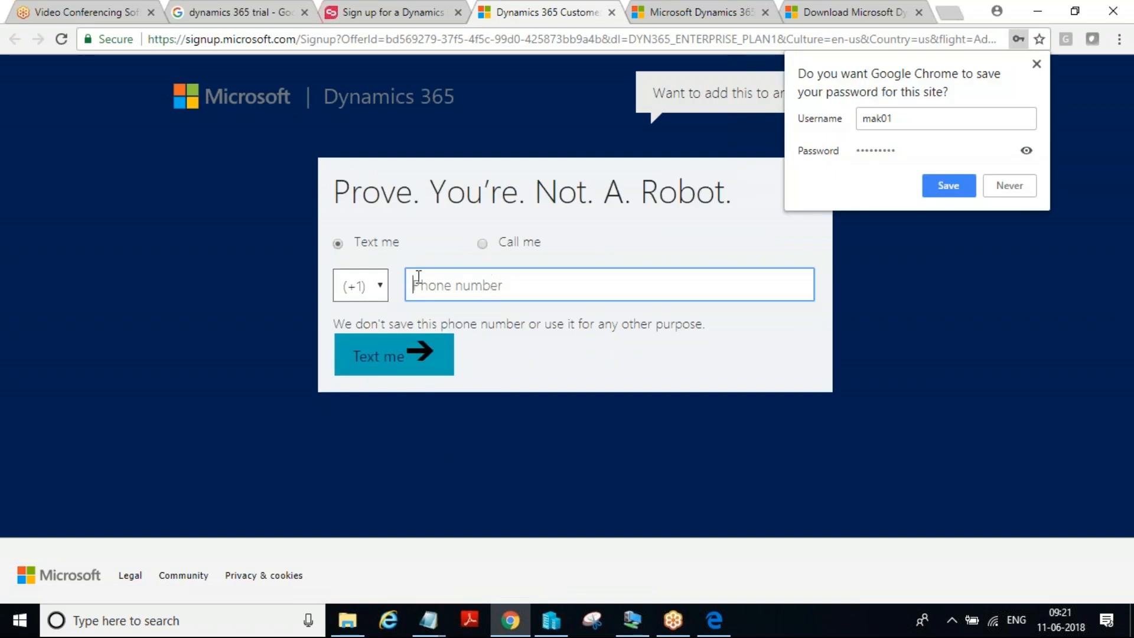
# Set the country code for the text-message verification to India (+91) and activate the phone number field
pyautogui.click(385, 288)
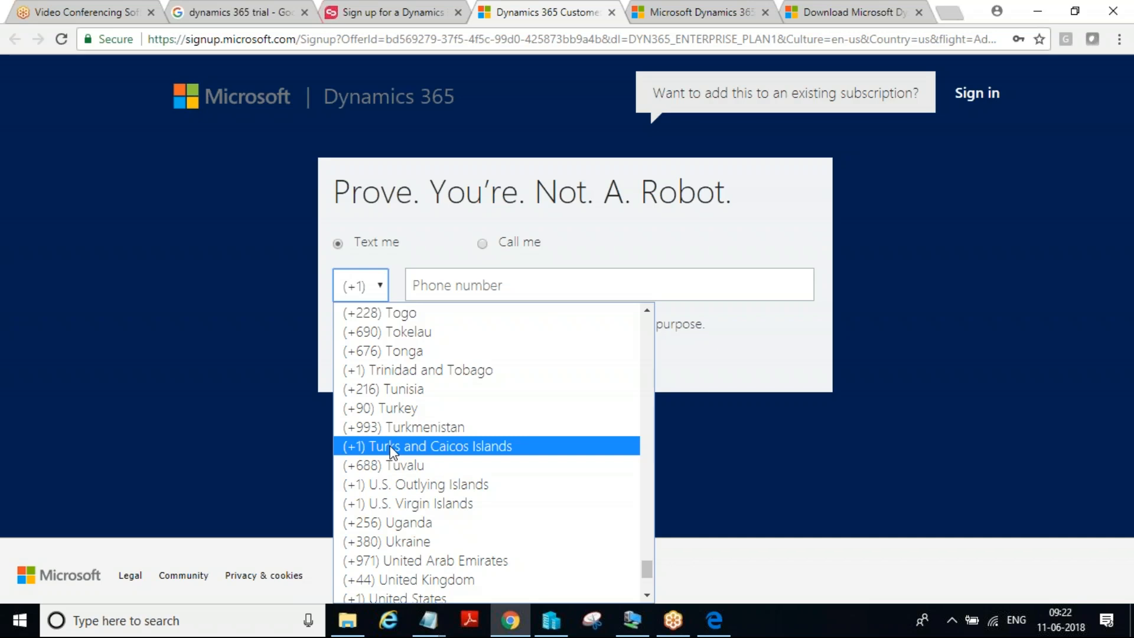
pyautogui.scroll(-3, 390, 451)
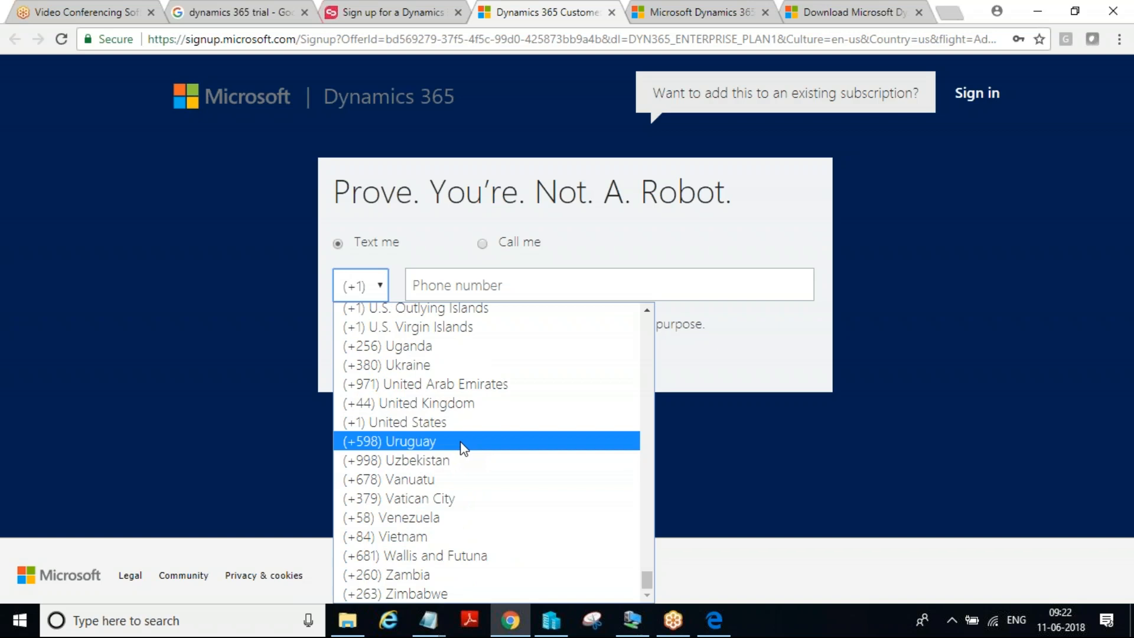
pyautogui.scroll(6, 462, 441)
pyautogui.scroll(10, 462, 441)
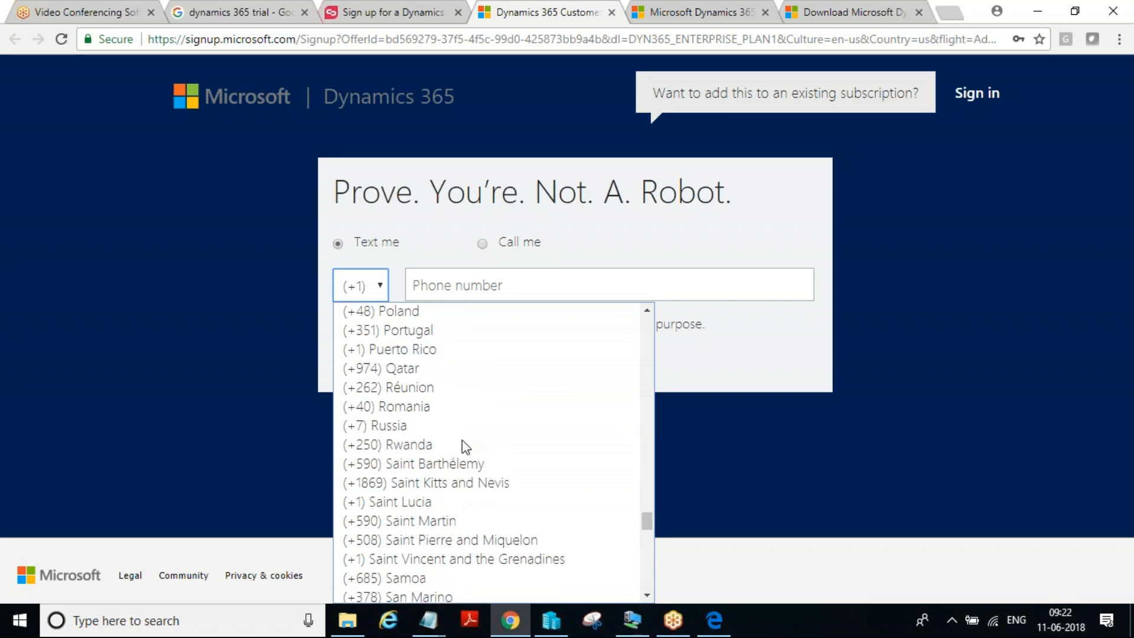
pyautogui.scroll(15, 462, 439)
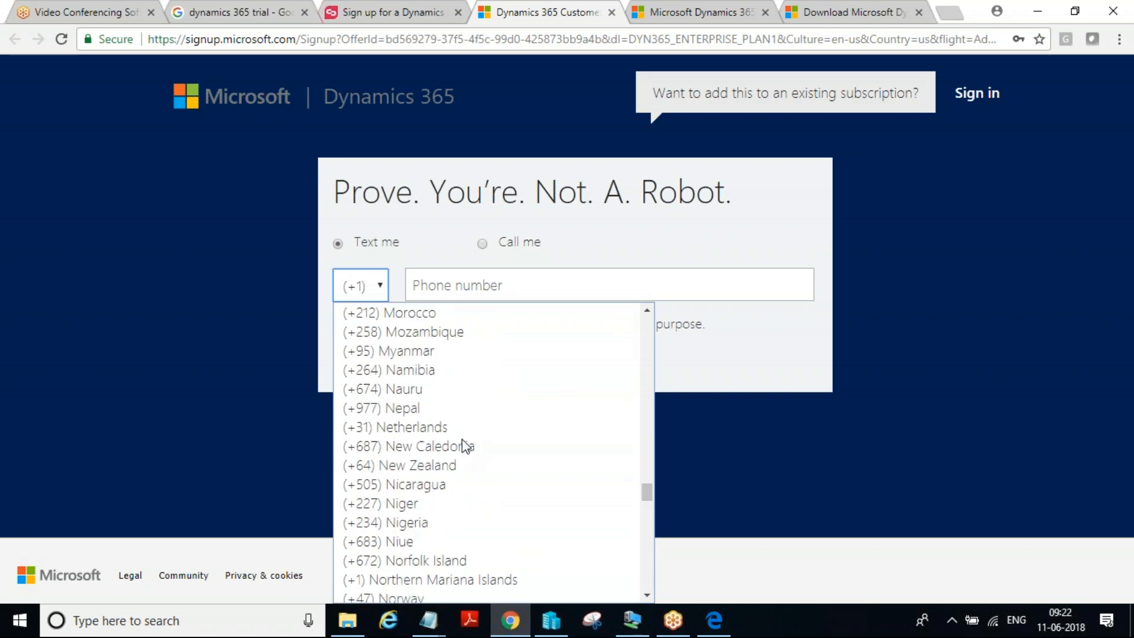
pyautogui.scroll(20, 462, 440)
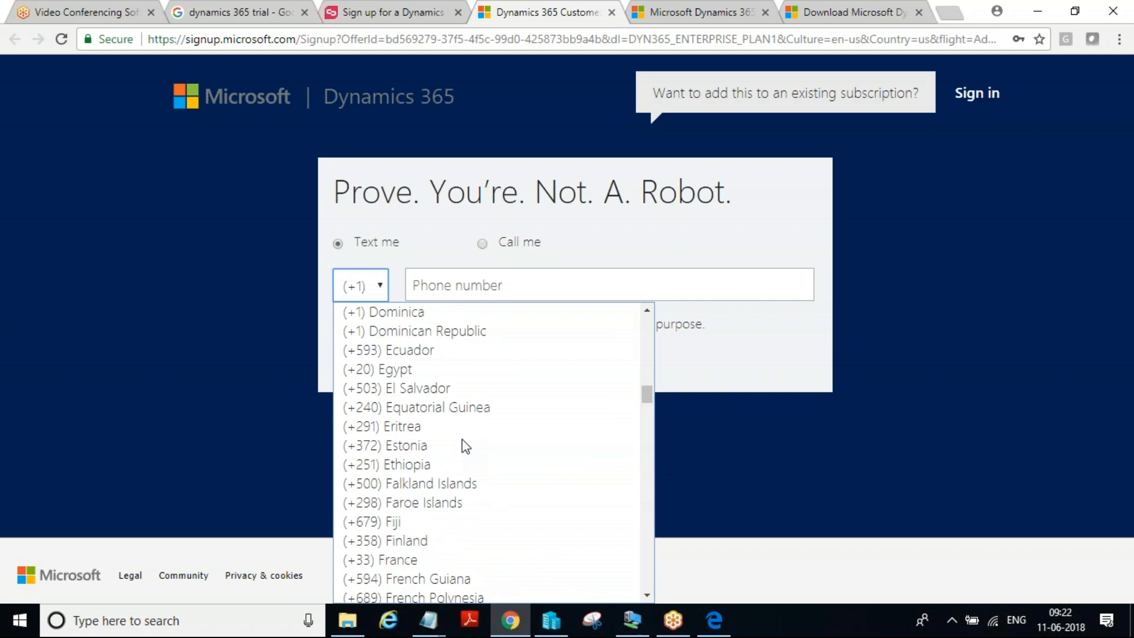
pyautogui.scroll(15, 462, 439)
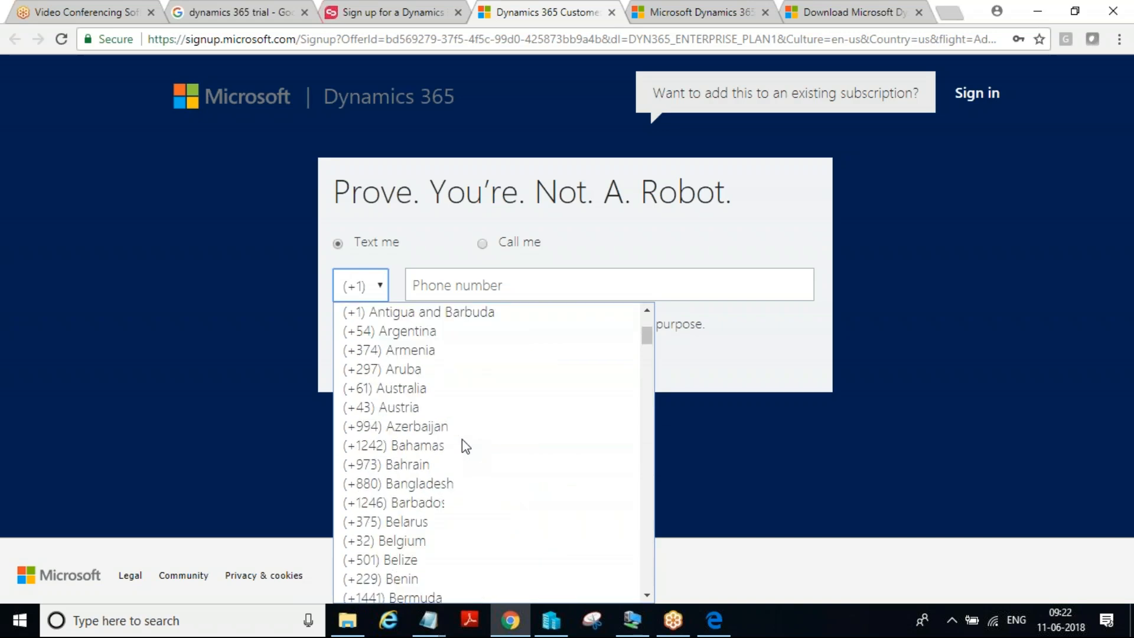
pyautogui.scroll(-12, 462, 438)
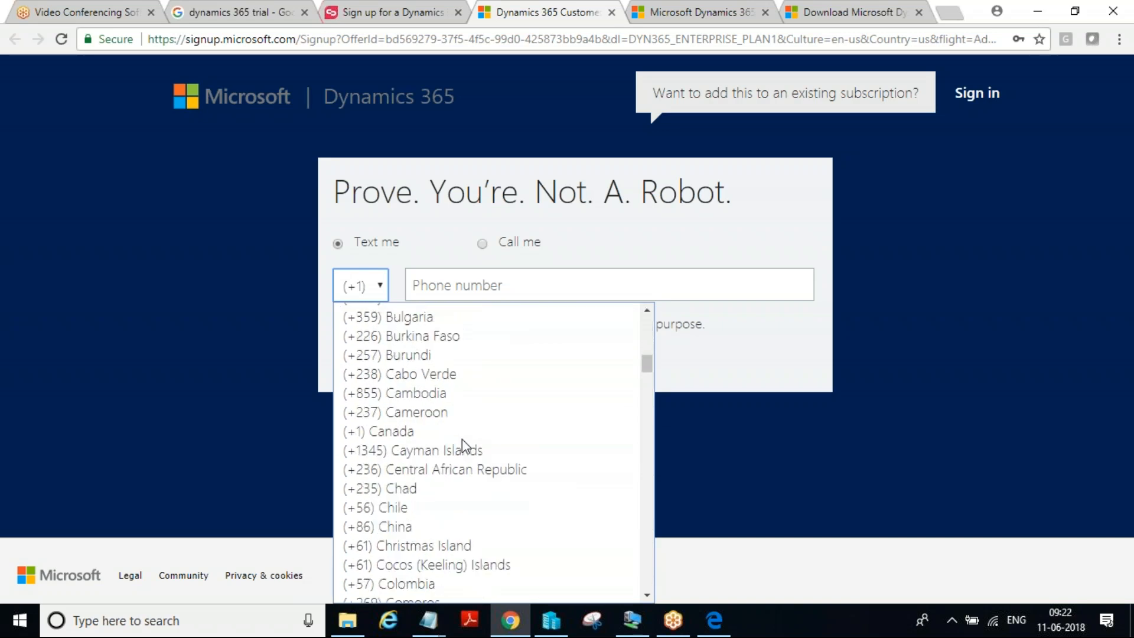
pyautogui.scroll(-20, 462, 438)
pyautogui.scroll(-1, 462, 438)
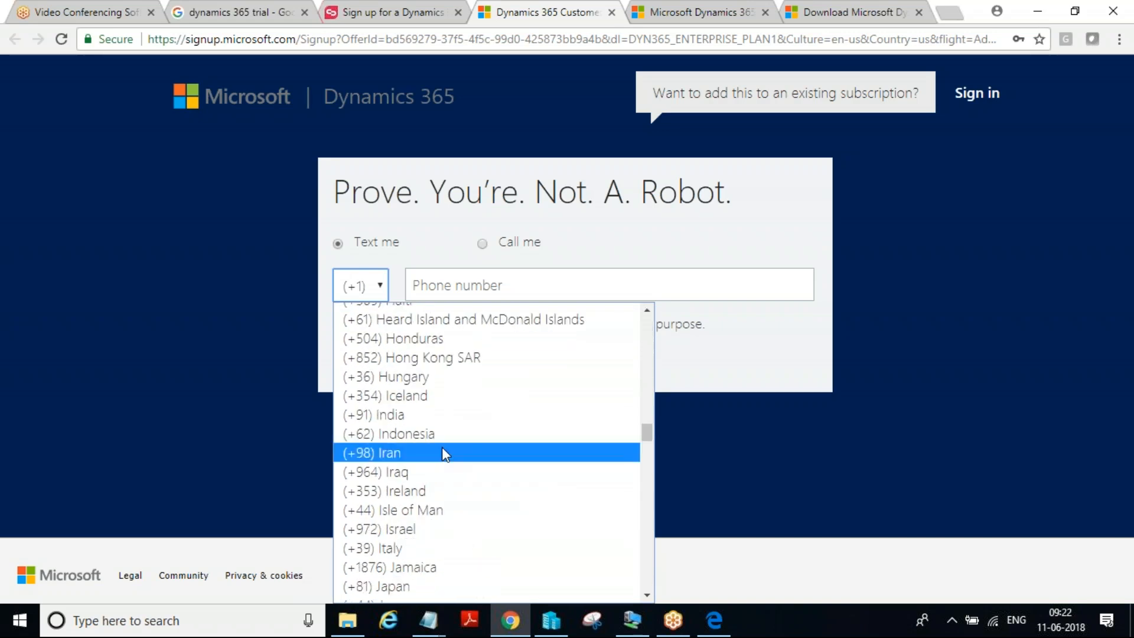
pyautogui.click(444, 415)
pyautogui.click(509, 293)
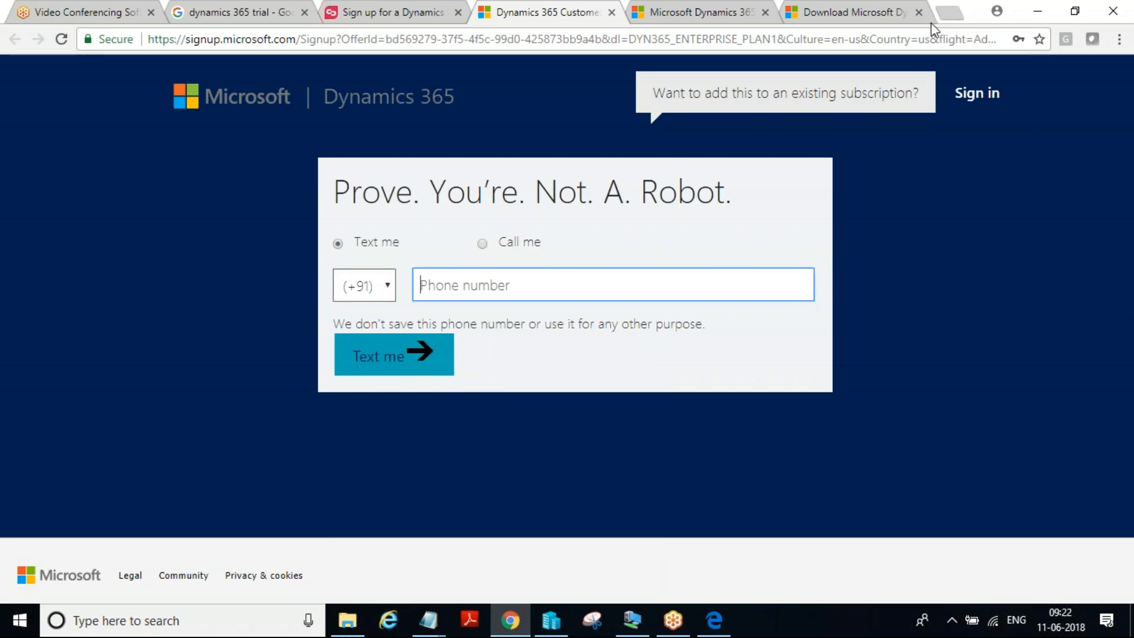
pyautogui.click(932, 54)
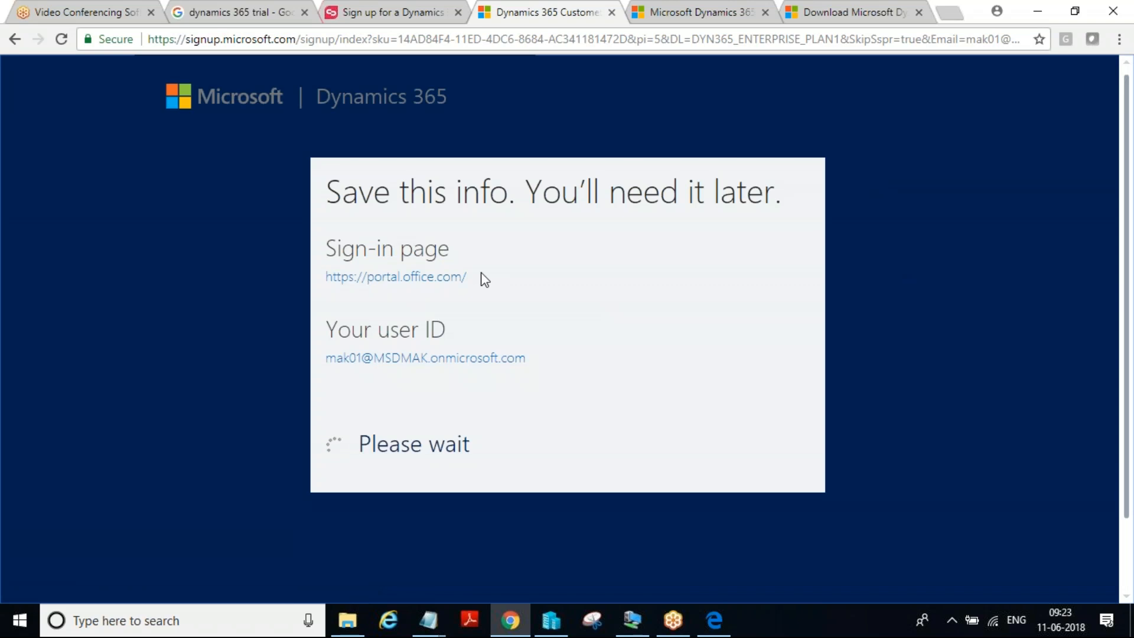
pyautogui.moveTo(481, 277); pyautogui.dragTo(326, 276)
pyautogui.hotkey('ctrl', 'c')
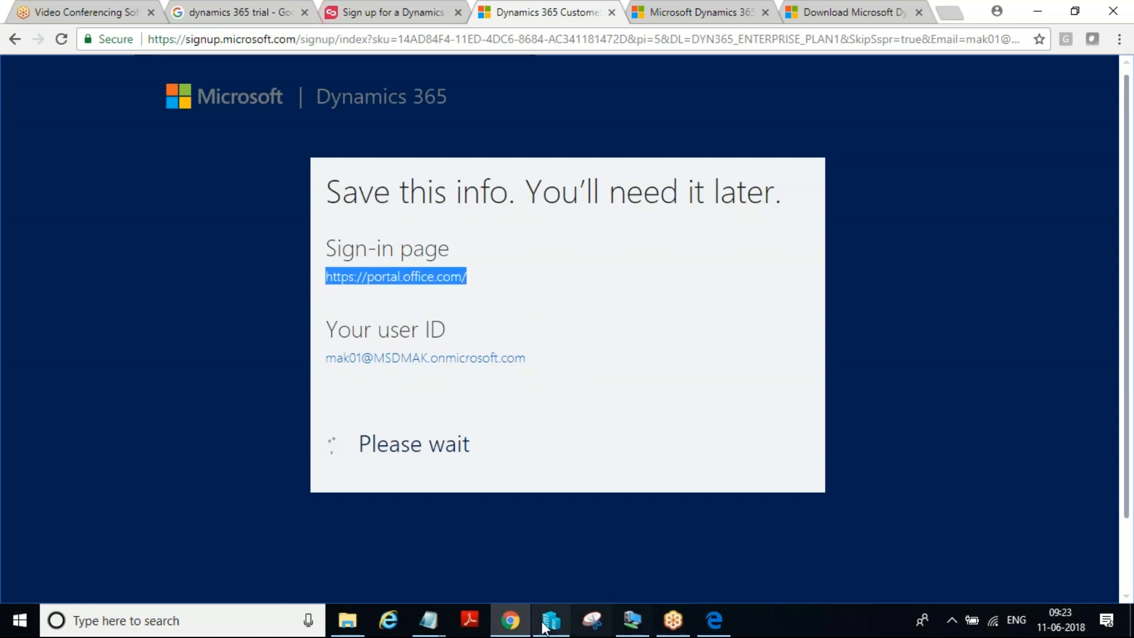
pyautogui.click(443, 620)
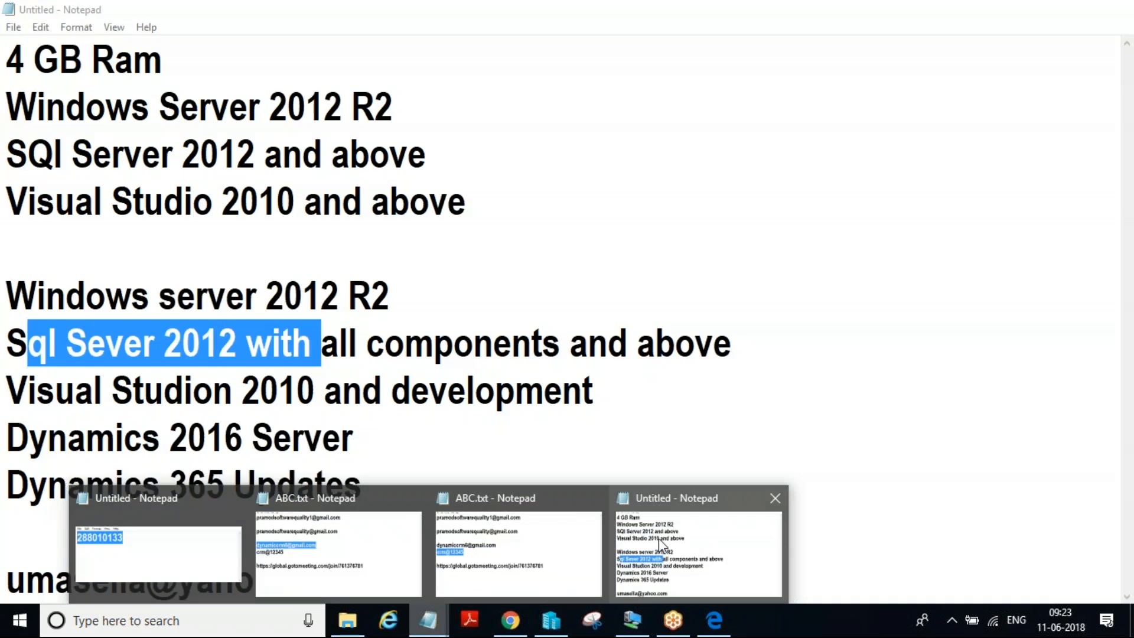
pyautogui.click(658, 538)
pyautogui.click(382, 511)
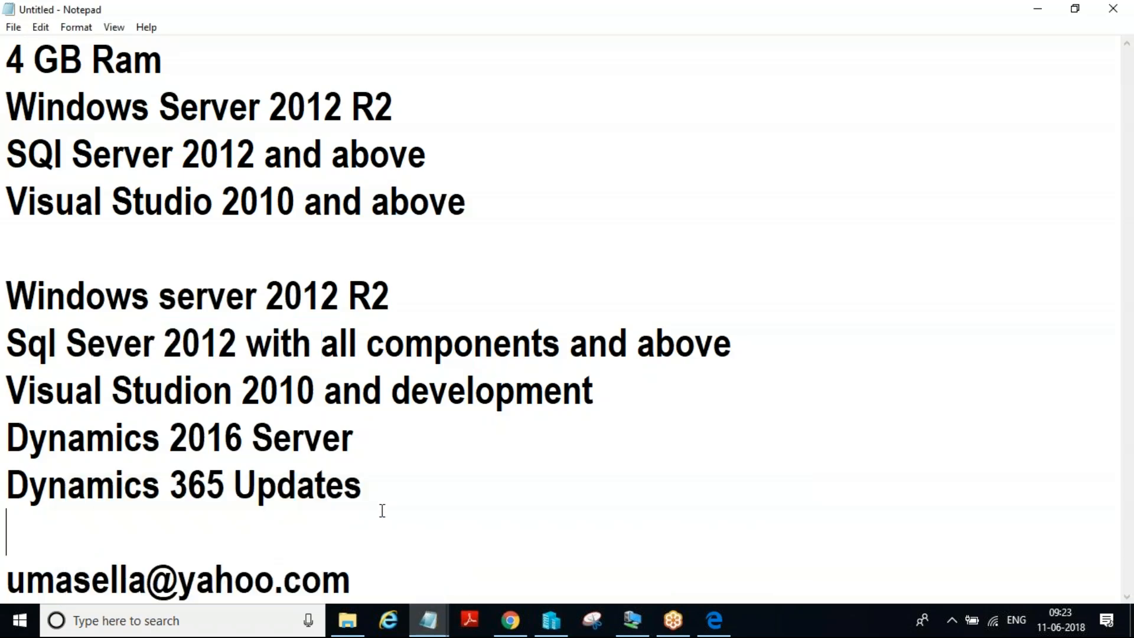
pyautogui.press('Return')
pyautogui.hotkey('ctrl', 'v')
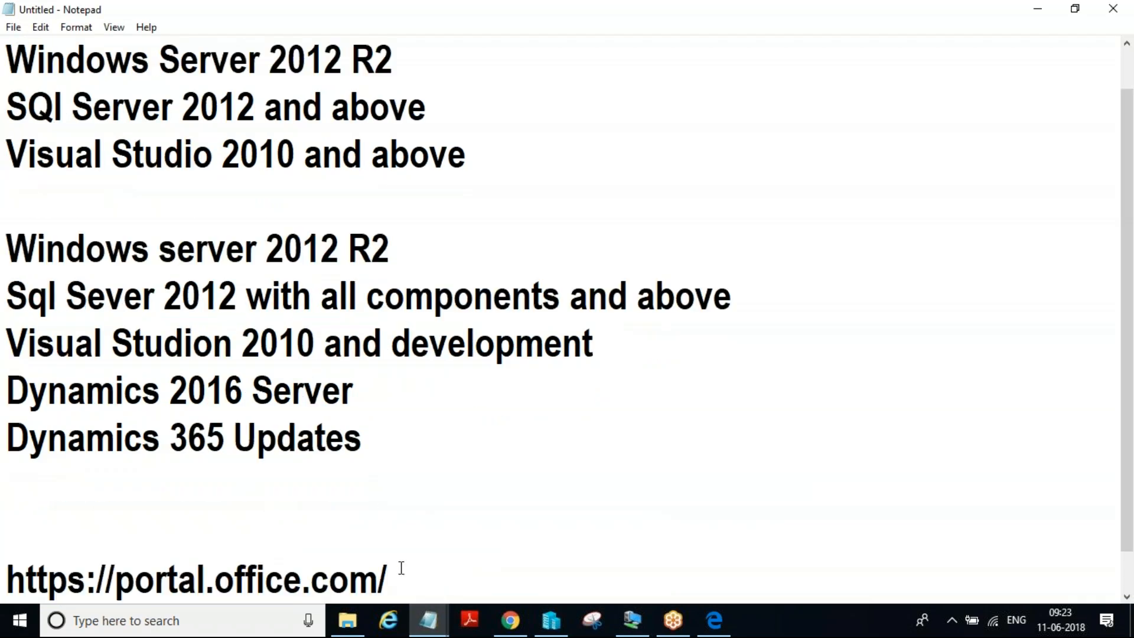
# Copy the new user ID from the sign-up page in Chrome into the same Notepad notes
pyautogui.click(512, 618)
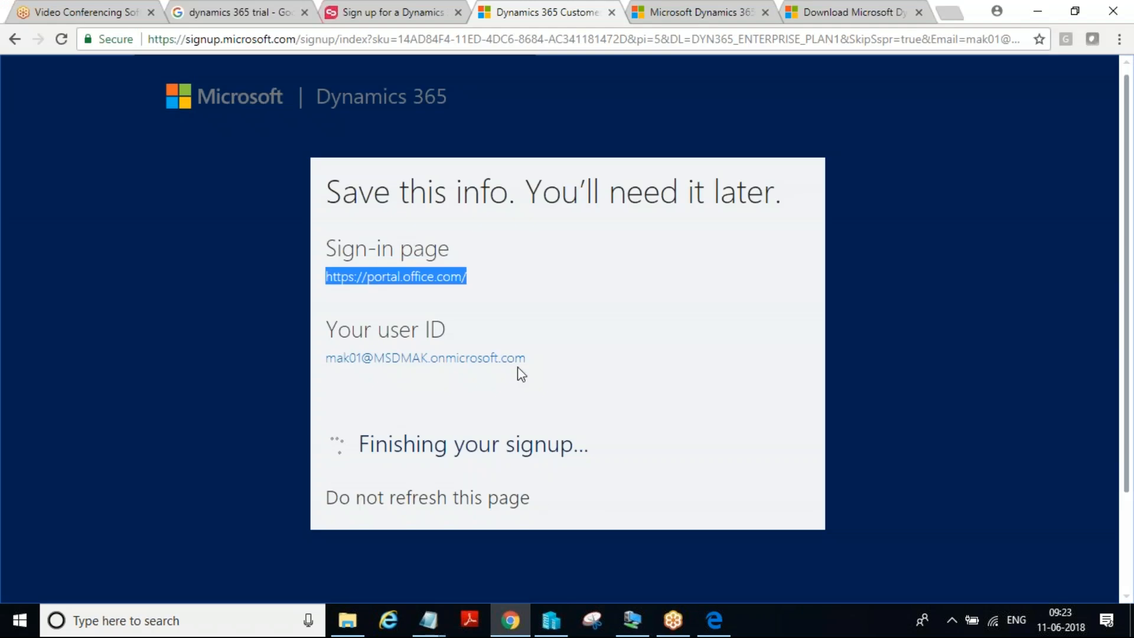
pyautogui.moveTo(536, 357); pyautogui.dragTo(324, 359)
pyautogui.hotkey('ctrl', 'c')
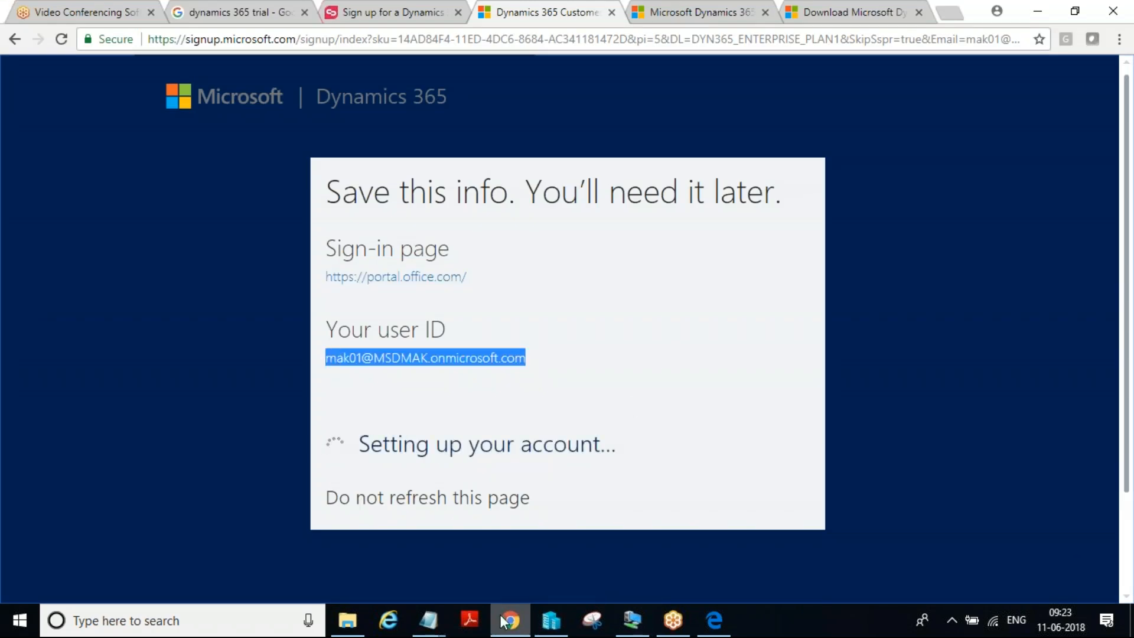
pyautogui.moveTo(442, 621)
pyautogui.click(680, 564)
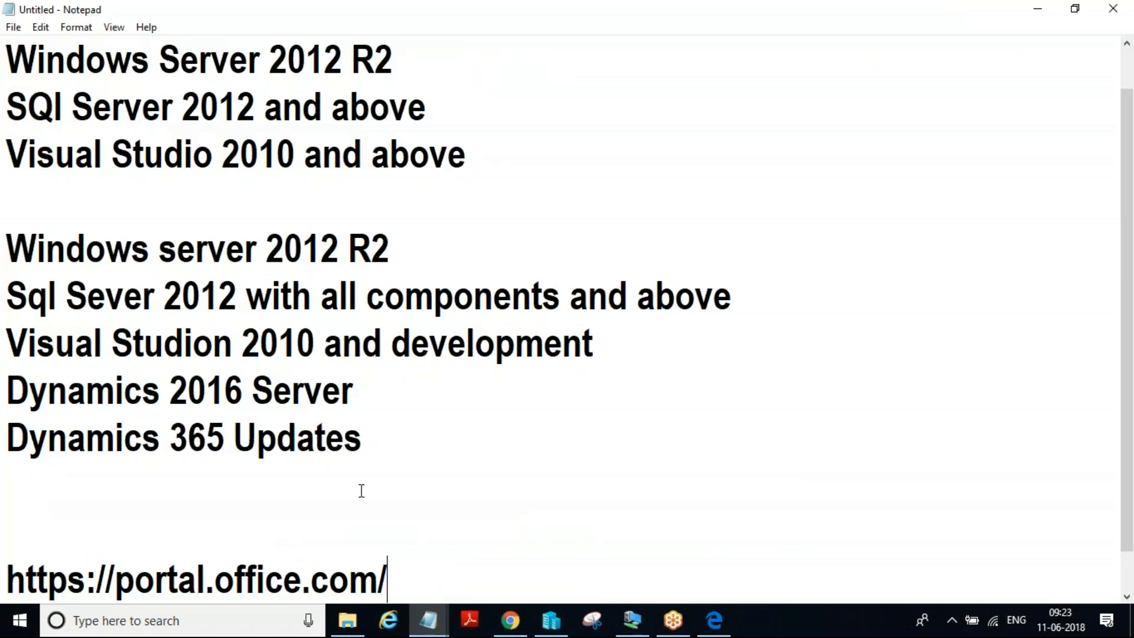
pyautogui.press('Return')
pyautogui.hotkey('ctrl', 'v')
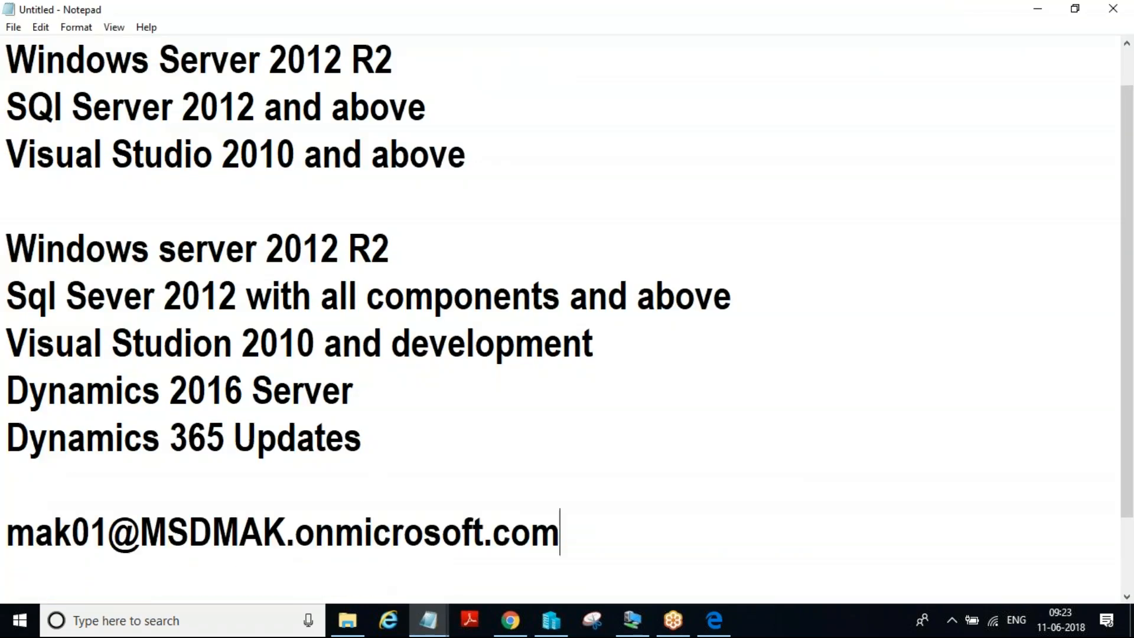
# Save the notes as a text document named MSD on the Desktop
pyautogui.click(13, 27)
pyautogui.click(47, 100)
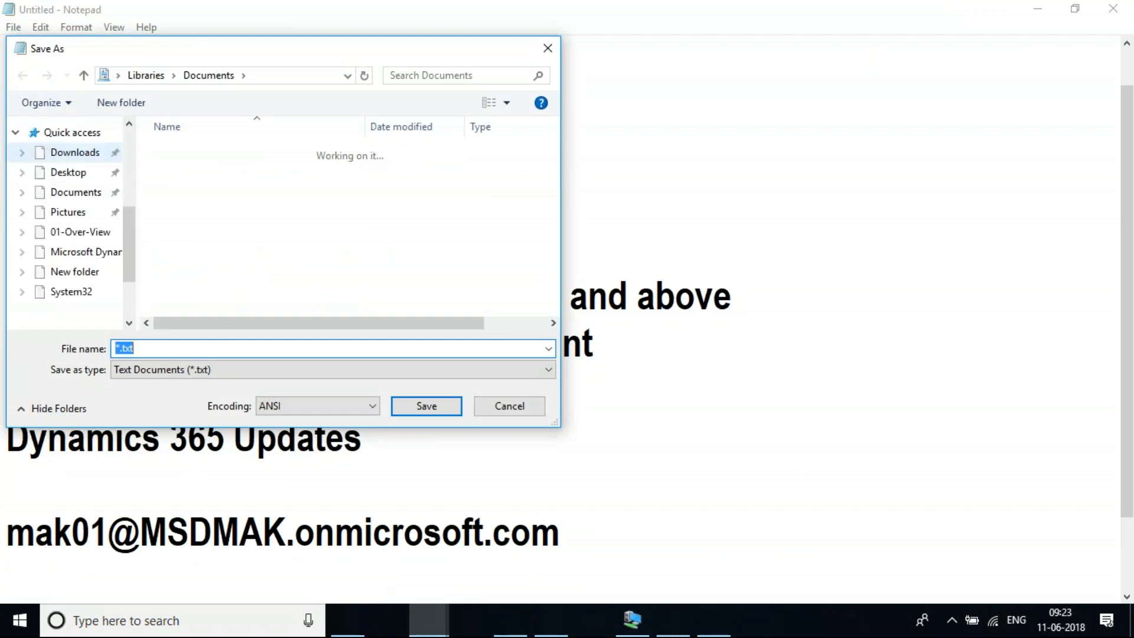
pyautogui.scroll(4, 74, 195)
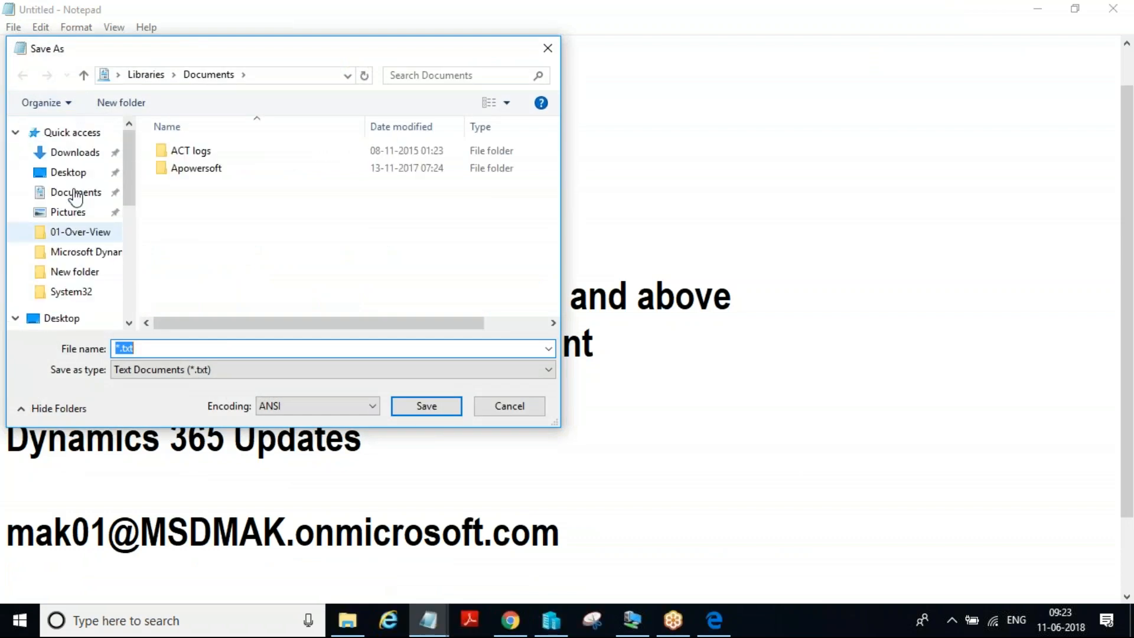
pyautogui.click(166, 348)
pyautogui.press('BackSpace')
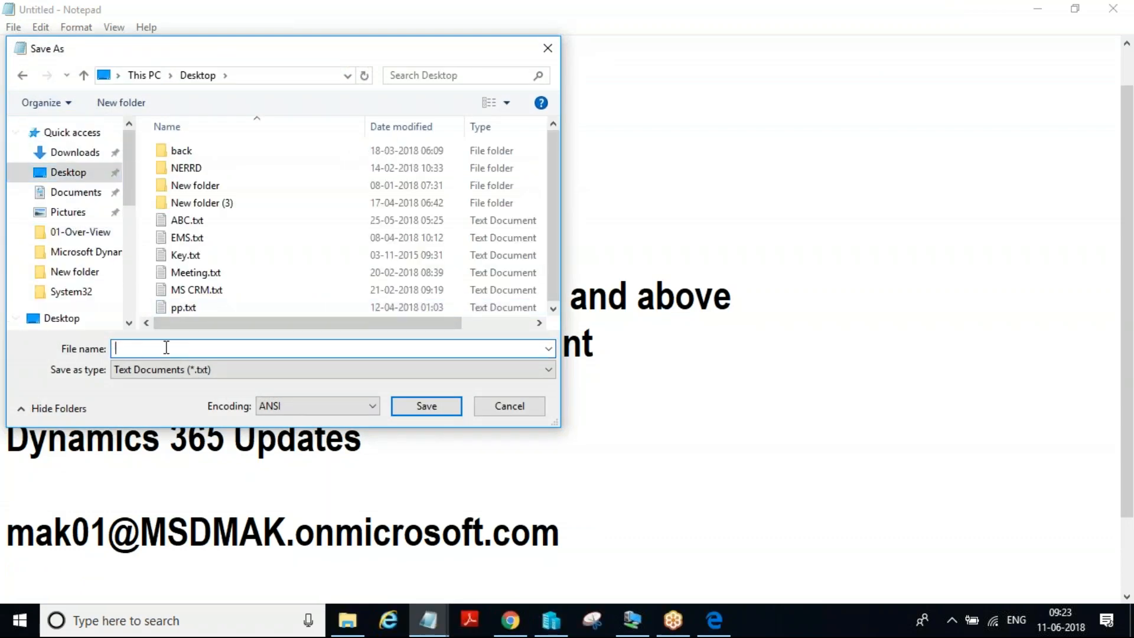
pyautogui.write('MSD')
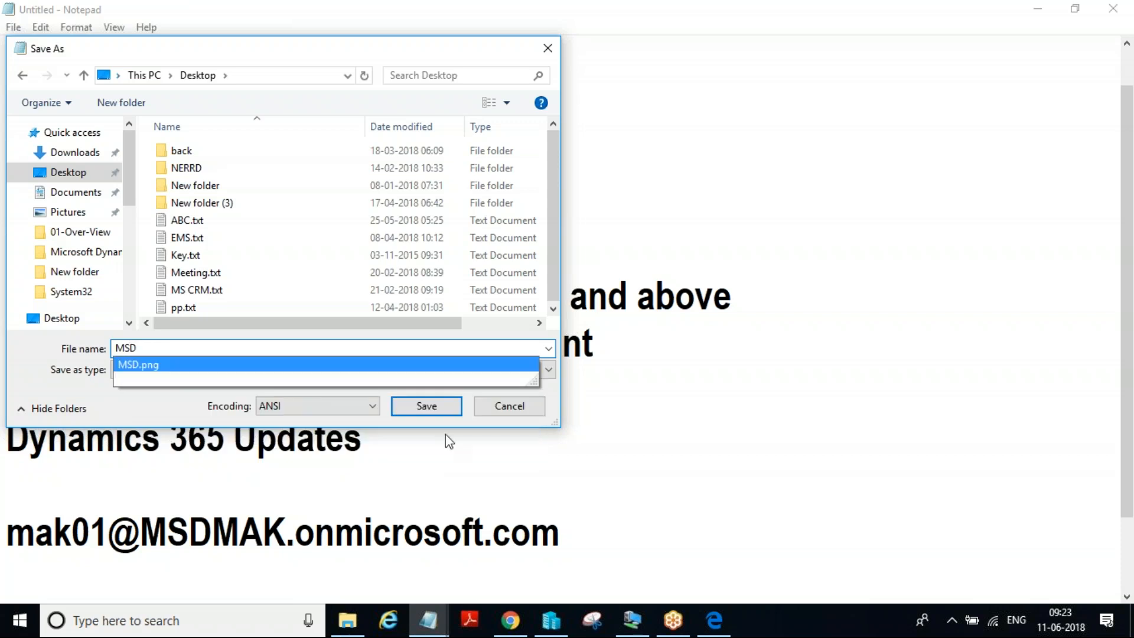
pyautogui.click(444, 407)
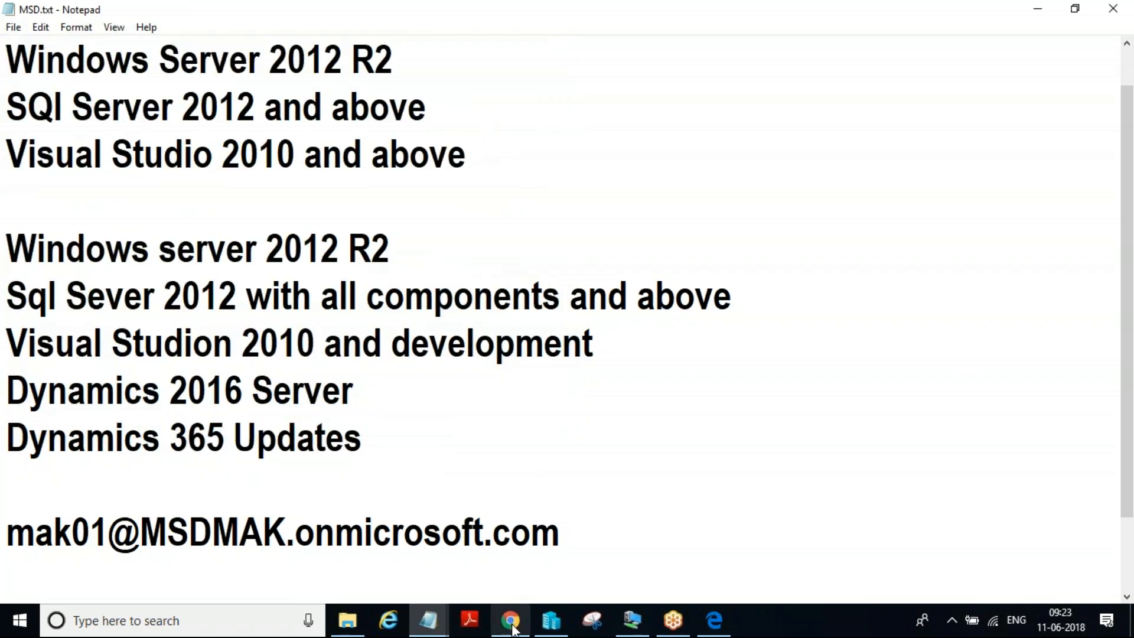
# Return to the sign-up page in Chrome, start the trial setup and choose the All of these scenario
pyautogui.click(518, 625)
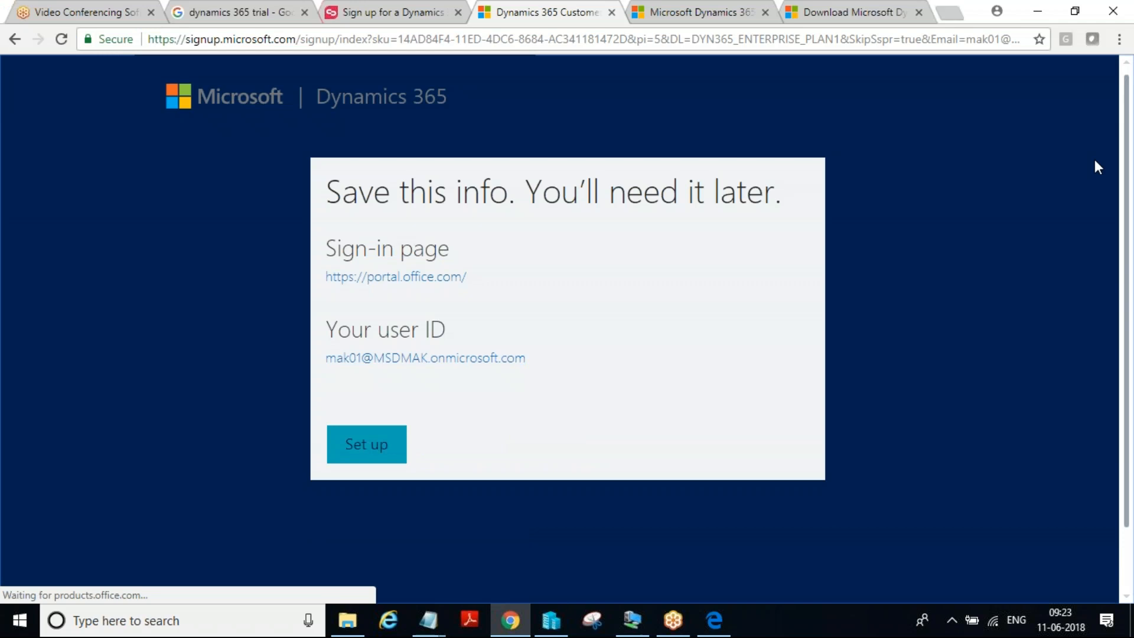
pyautogui.click(356, 456)
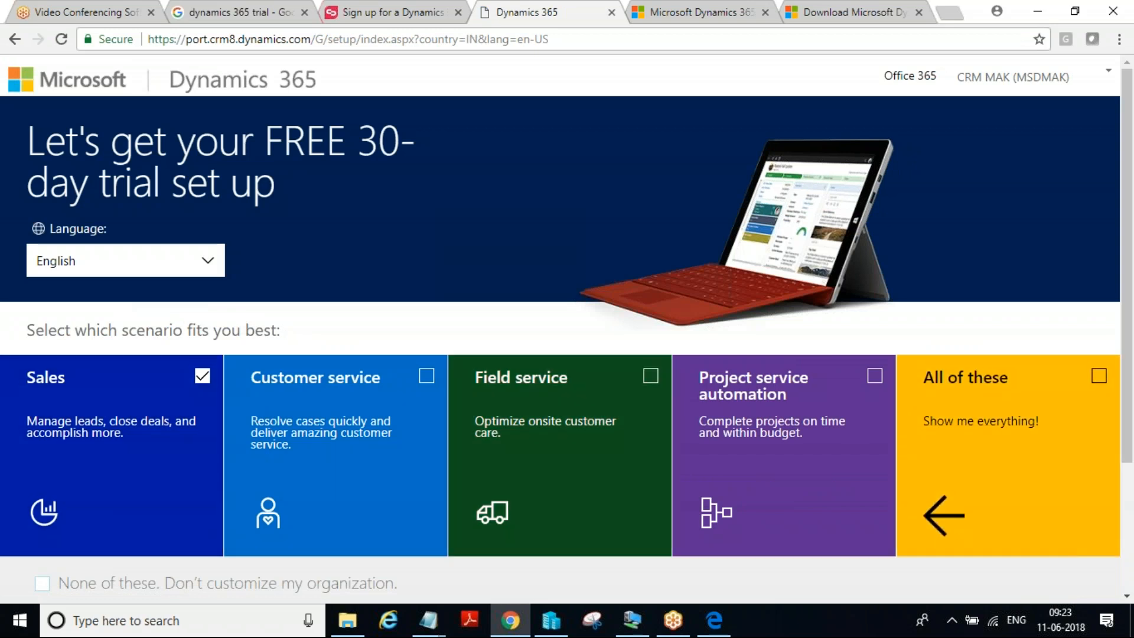
pyautogui.click(1101, 376)
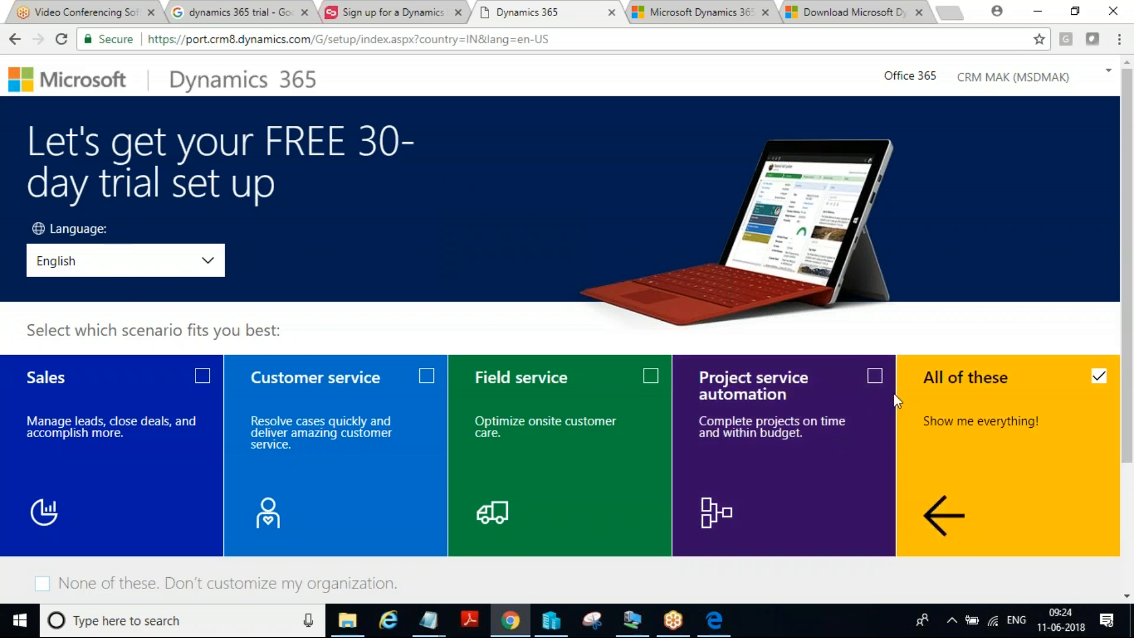
pyautogui.scroll(-3, 1009, 390)
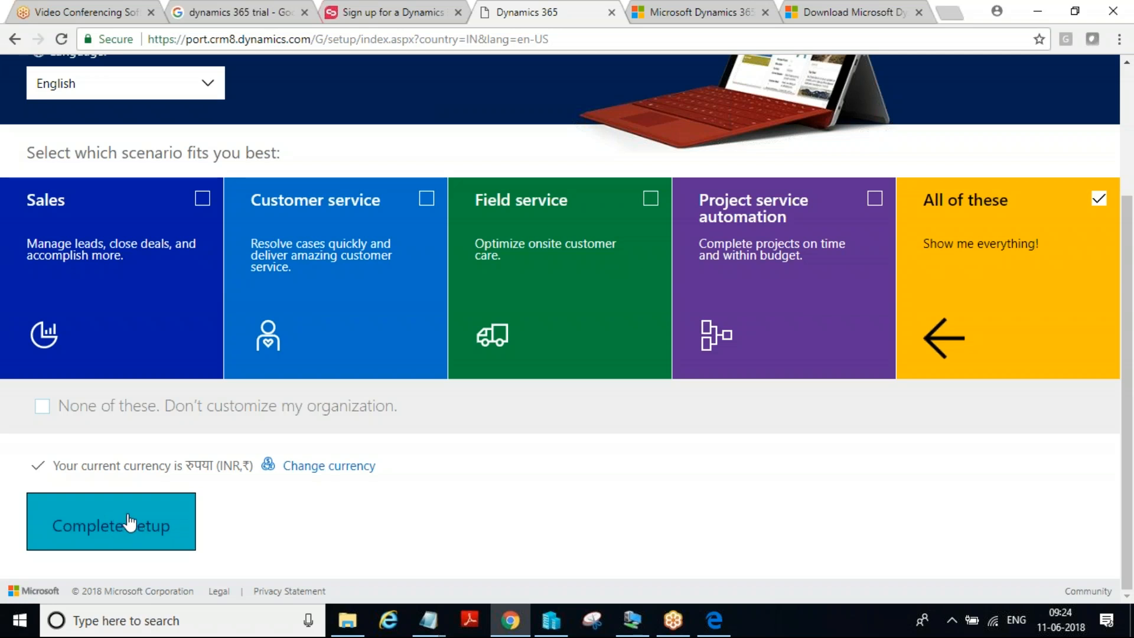
# Complete the trial setup and show the app areas available from the Sales module of the new Dynamics 365 organization
pyautogui.click(130, 523)
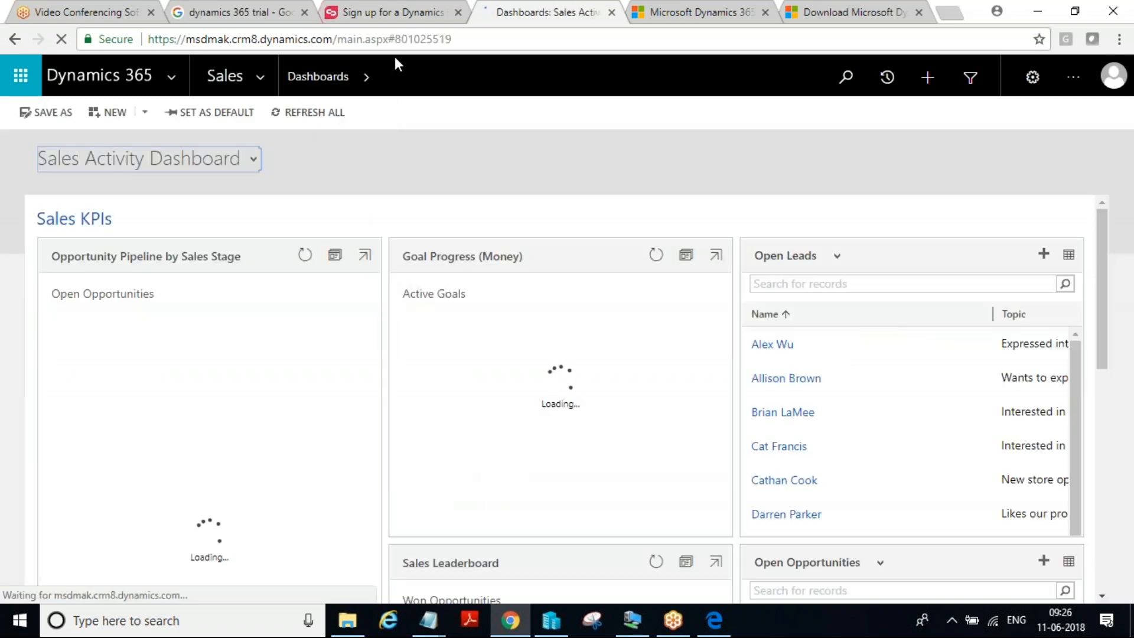
pyautogui.click(470, 41)
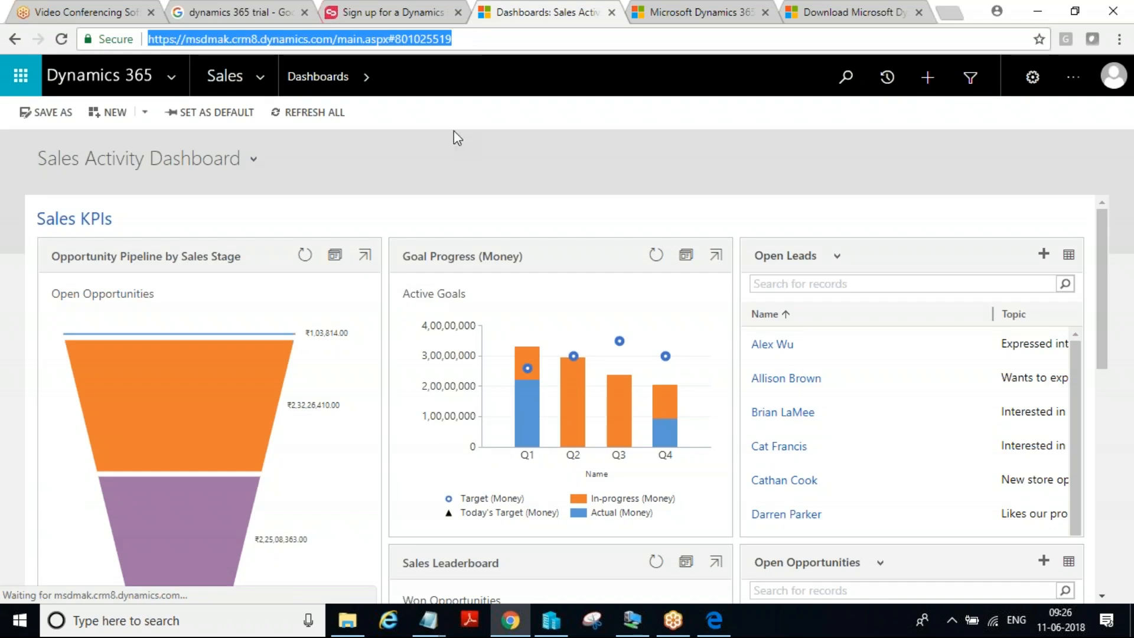
pyautogui.click(260, 79)
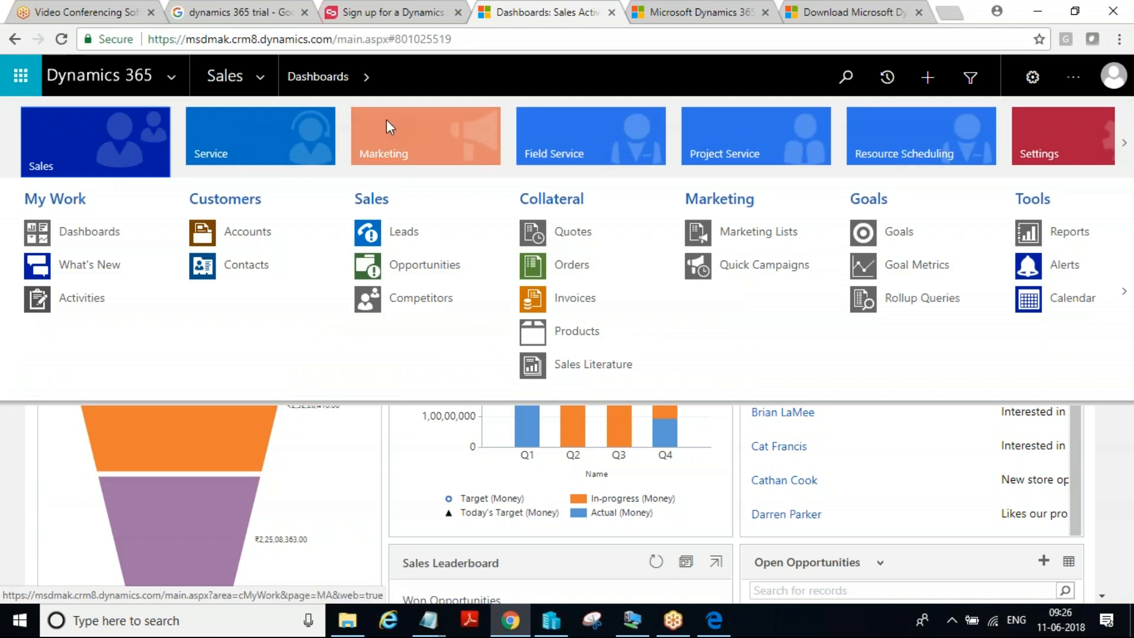
pyautogui.click(348, 39)
pyautogui.rightClick(349, 39)
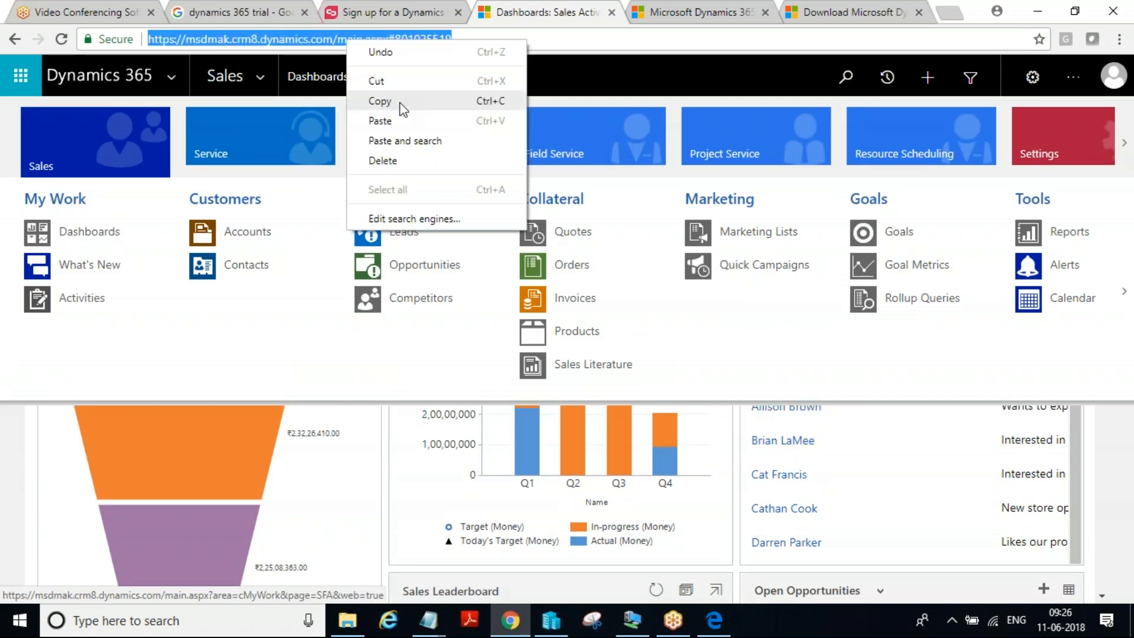
pyautogui.click(380, 101)
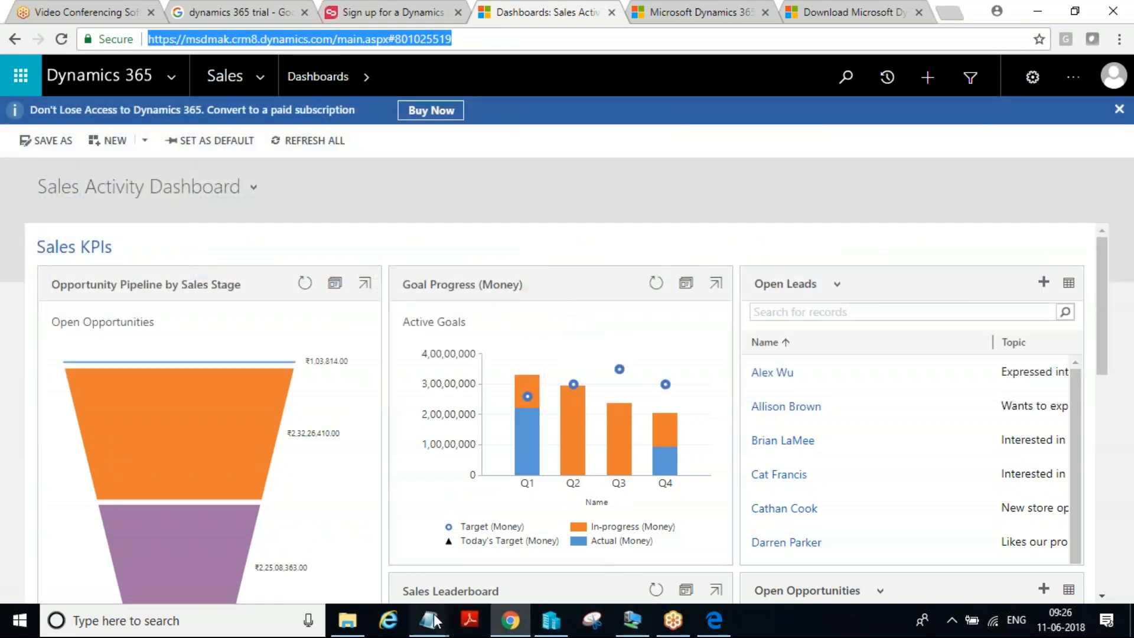
pyautogui.moveTo(430, 619)
pyautogui.click(685, 555)
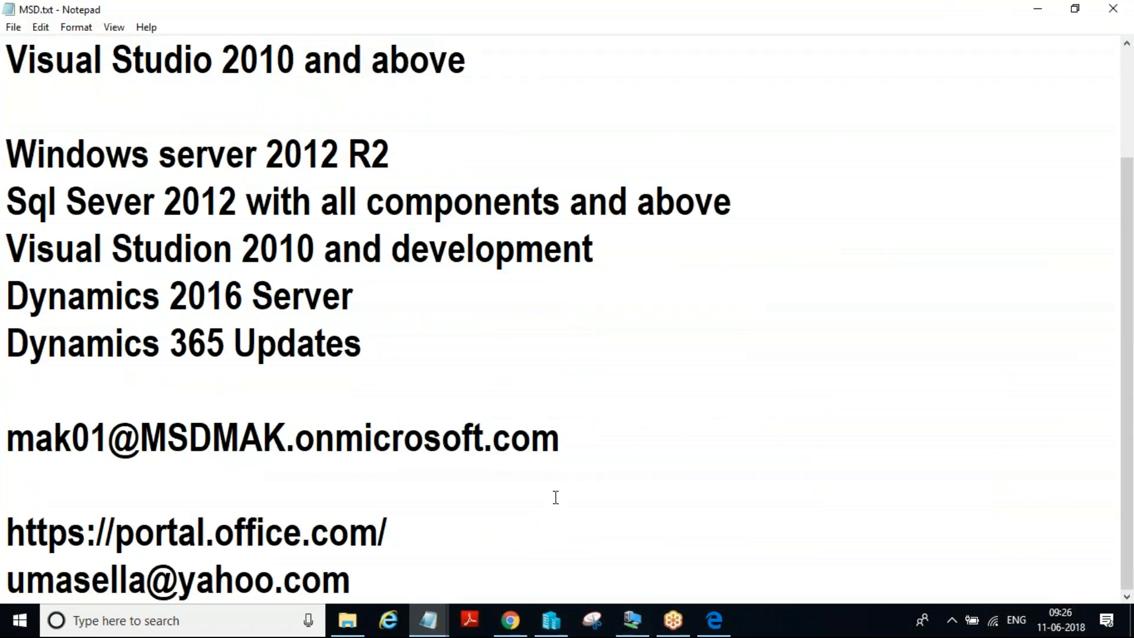
pyautogui.click(591, 439)
pyautogui.press('Return')
pyautogui.press('Return')
pyautogui.hotkey('ctrl', 'v')
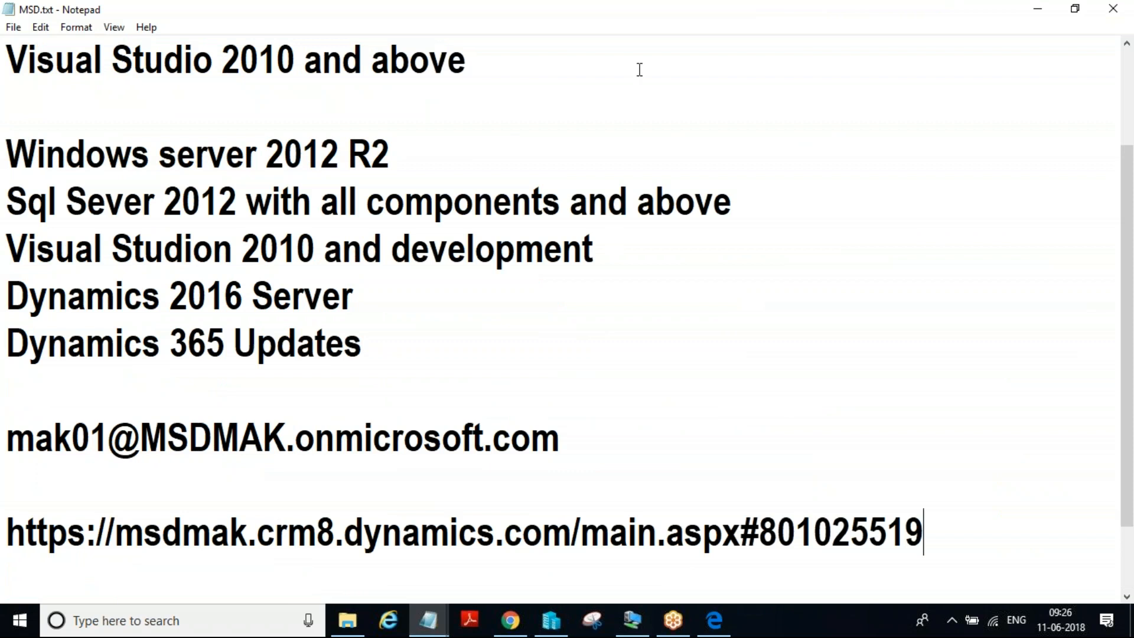
# Switch from the Notepad notes back to the Sales Activity Dashboard in Chrome
pyautogui.doubleClick(785, 8)
pyautogui.click(730, 215)
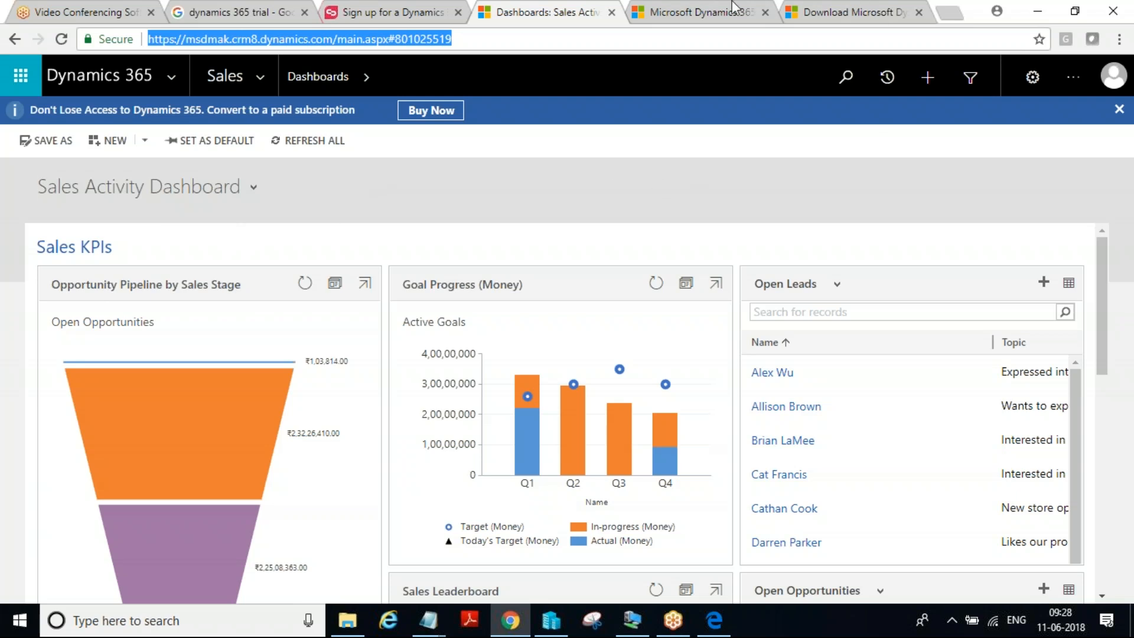
pyautogui.click(868, 23)
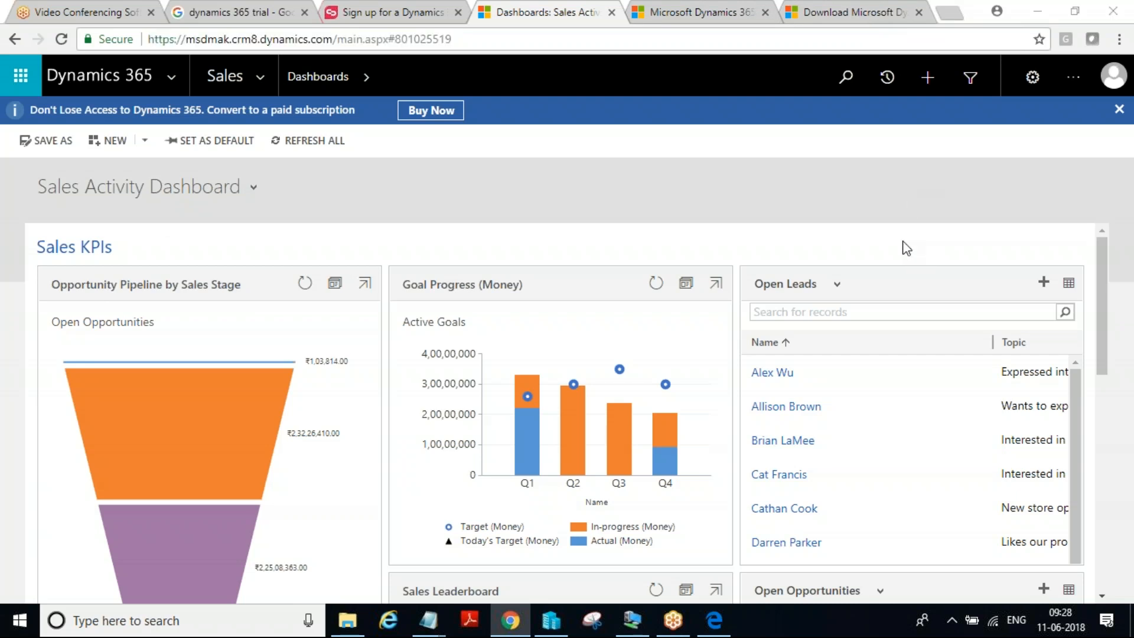